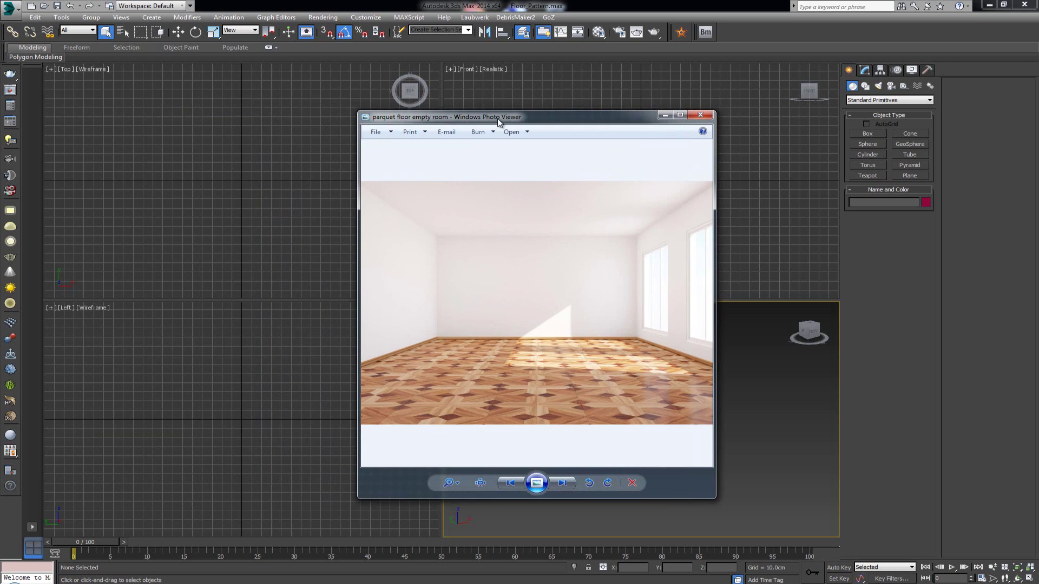
Look through the parquet floor reference photos and examine their patterns, finishing by closing the image viewer.
{"action": "double_click", "coordinate": [498, 114]}
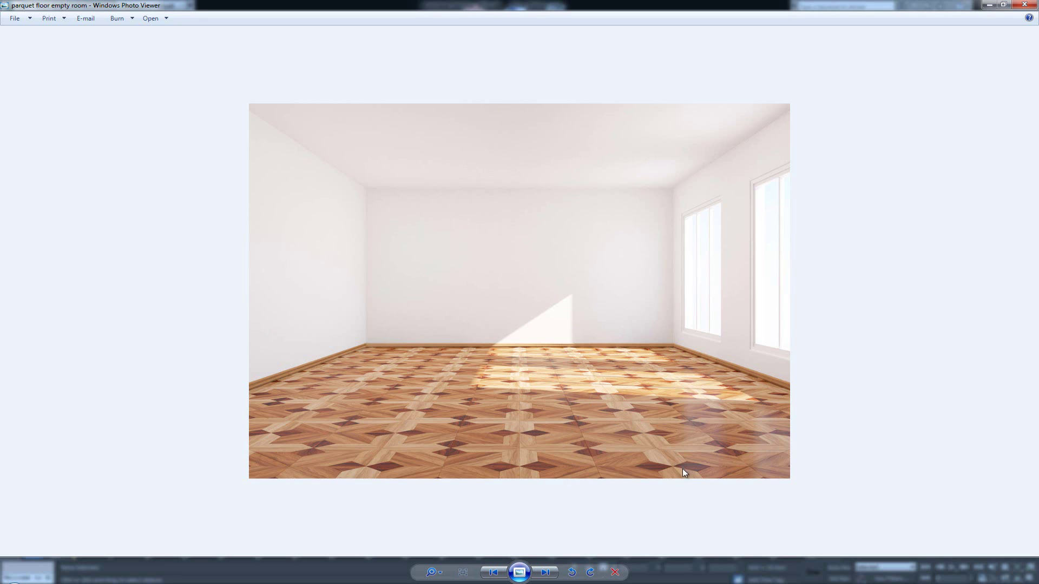
{"action": "key", "text": "Right"}
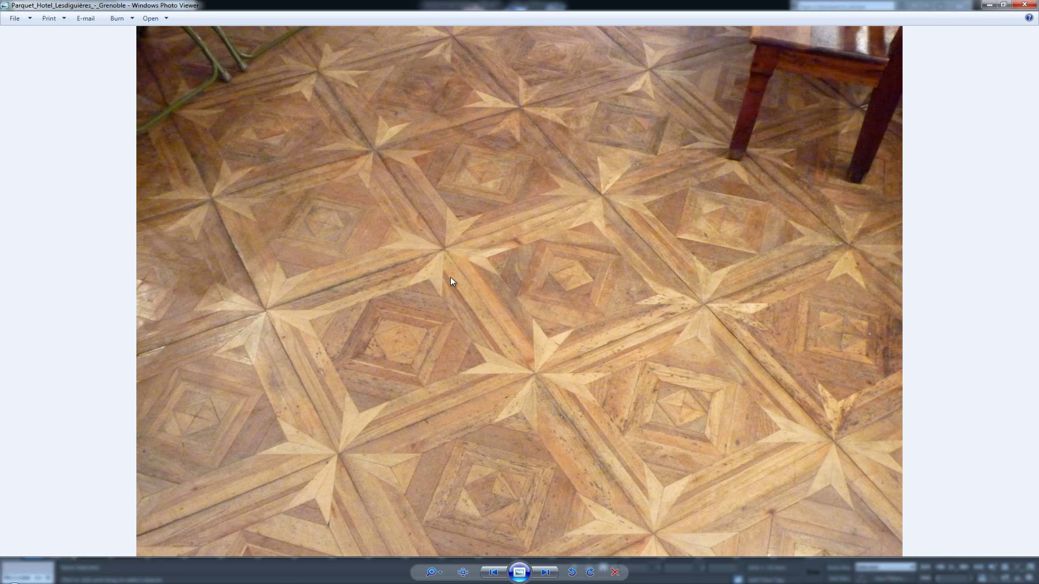
{"action": "key", "text": "Right"}
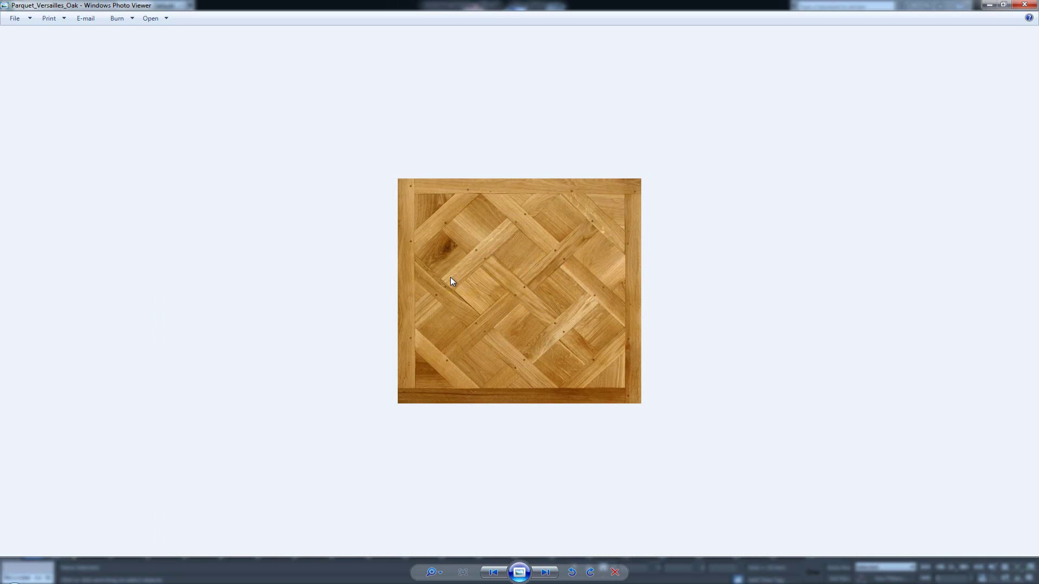
{"action": "key", "text": "Right"}
{"action": "key", "text": "Right"}
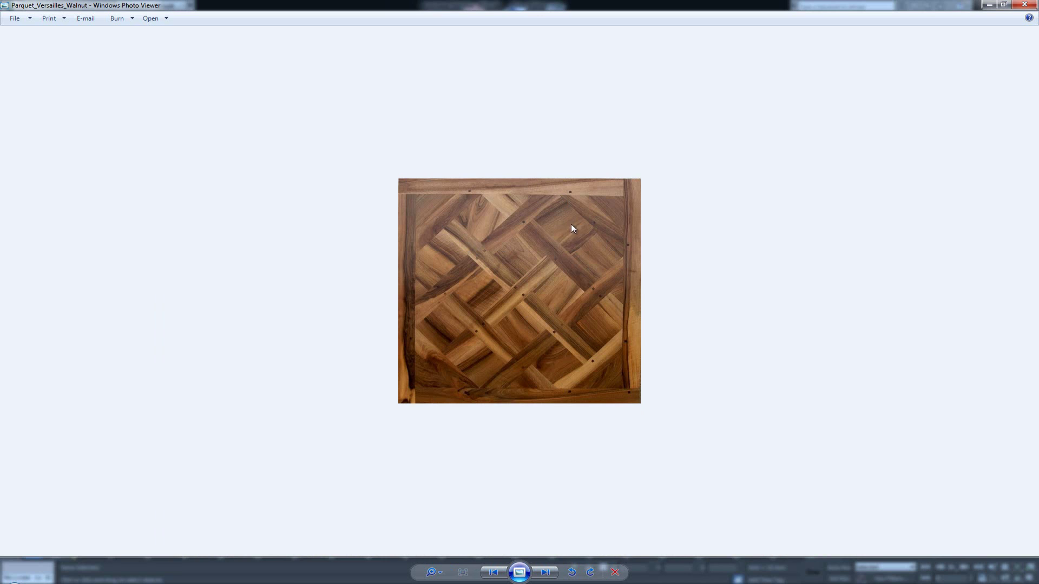
{"action": "key", "text": "Right"}
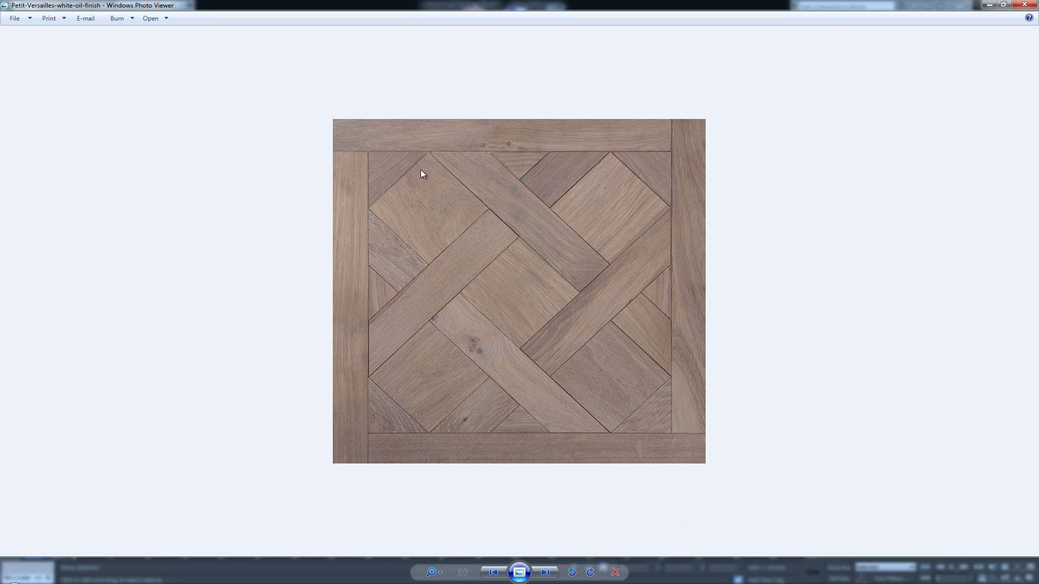
{"action": "key", "text": "Right"}
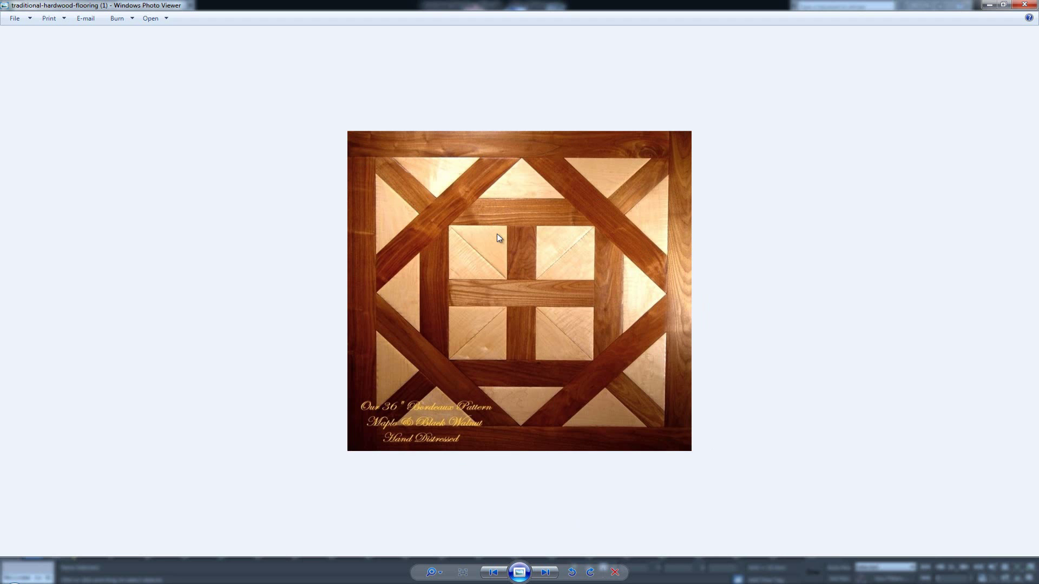
{"action": "key", "text": "Right"}
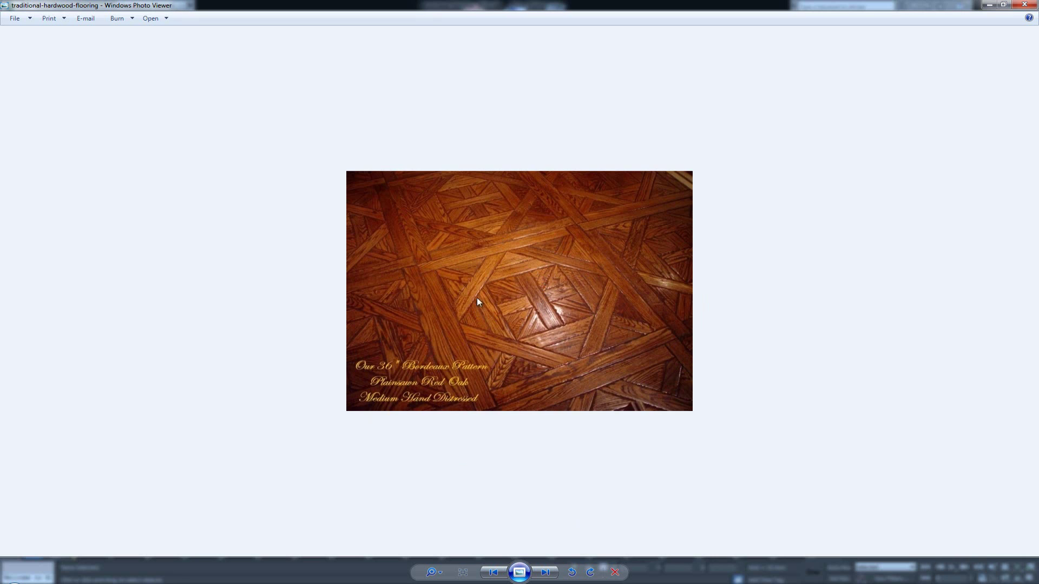
{"action": "scroll", "coordinate": [518, 303], "scroll_direction": "up", "scroll_amount": 4}
{"action": "scroll", "coordinate": [518, 303], "scroll_direction": "down", "scroll_amount": 2}
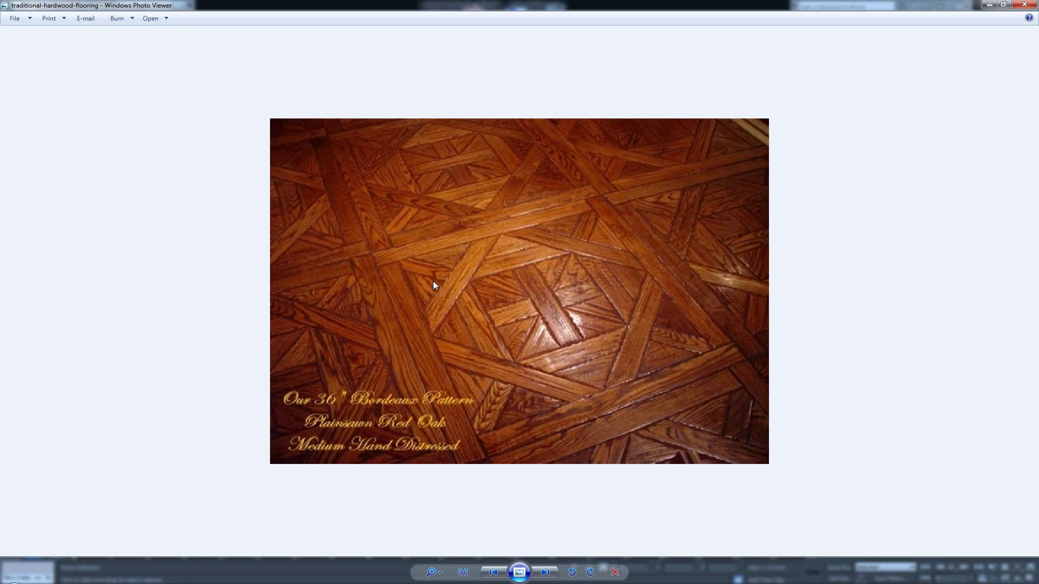
{"action": "key", "text": "Right"}
{"action": "key", "text": "Left"}
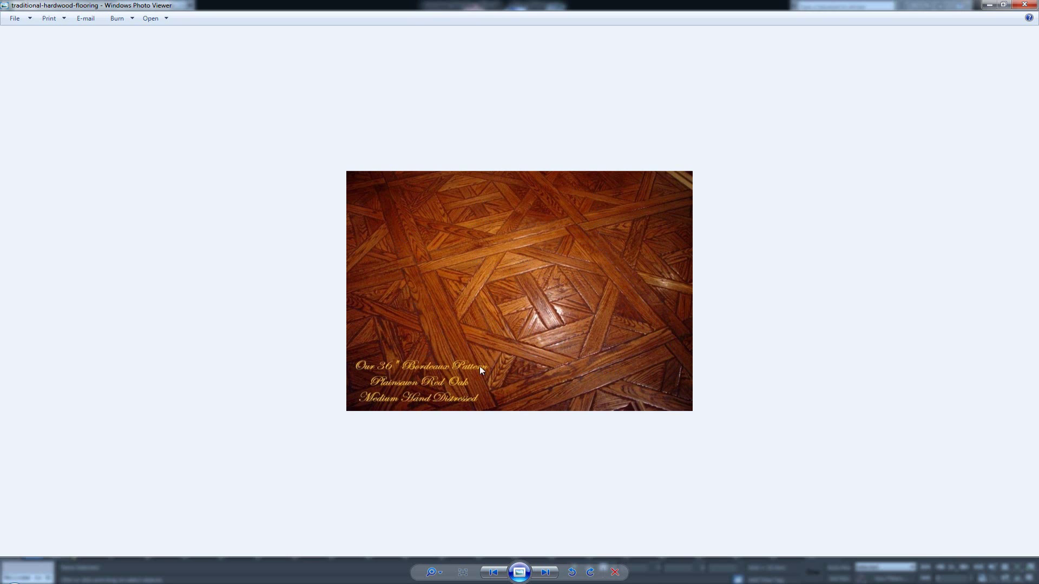
{"action": "left_click", "coordinate": [1025, 5]}
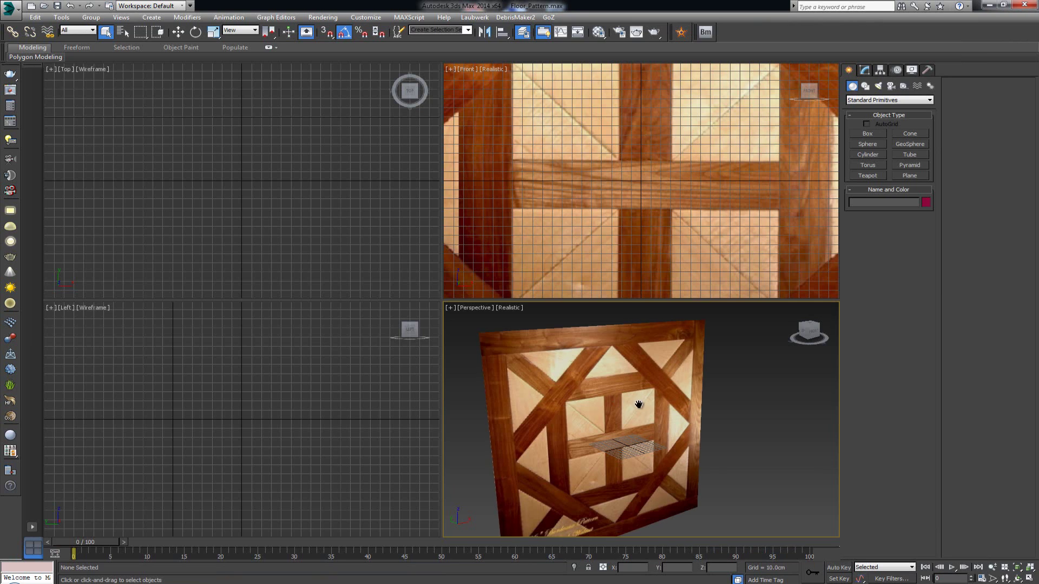
Examine the textured reference plane in perspective and compare it with the parquet photos in the image viewer.
{"action": "middle_click_drag", "start_coordinate": [616, 401], "coordinate": [652, 397]}
{"action": "middle_click_drag", "start_coordinate": [618, 436], "coordinate": [680, 376], "text": "alt"}
{"action": "key", "text": "alt+w"}
{"action": "mouse_move", "coordinate": [563, 353]}
{"action": "middle_mouse_down", "text": "alt"}
{"action": "mouse_move", "coordinate": [593, 338]}
{"action": "mouse_move", "coordinate": [544, 357]}
{"action": "middle_mouse_up", "text": "alt"}
{"action": "key", "text": "alt+Tab"}
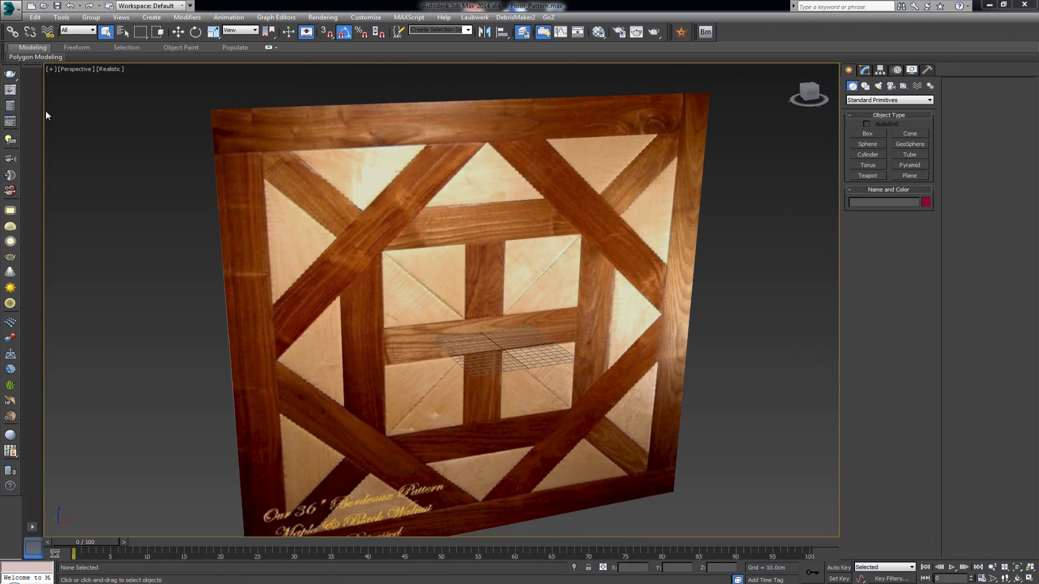
{"action": "left_click_drag", "start_coordinate": [411, 2], "coordinate": [564, 89]}
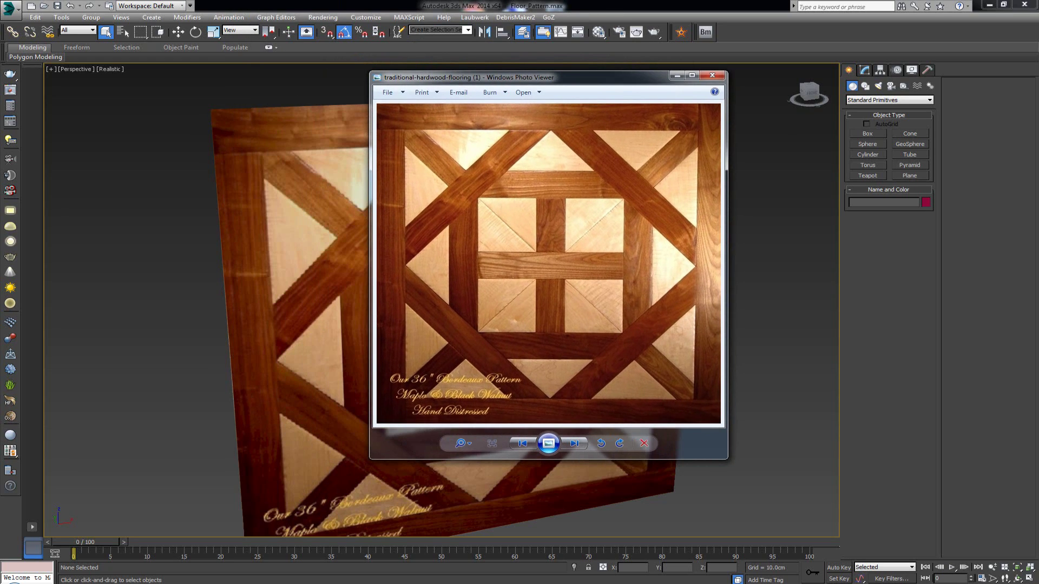
{"action": "scroll", "coordinate": [579, 264], "scroll_direction": "down", "scroll_amount": 1}
{"action": "scroll", "coordinate": [588, 268], "scroll_direction": "down", "scroll_amount": 5}
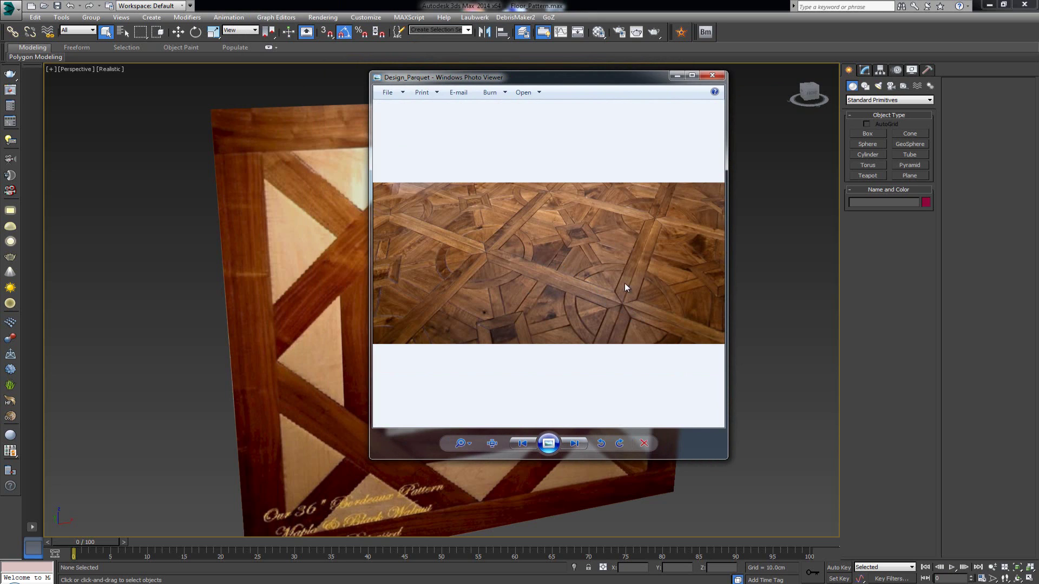
{"action": "left_click", "coordinate": [712, 75]}
Maximize the Front view, frame the whole reference plane in it and hide the grid.
{"action": "middle_click_drag", "start_coordinate": [343, 241], "coordinate": [377, 197]}
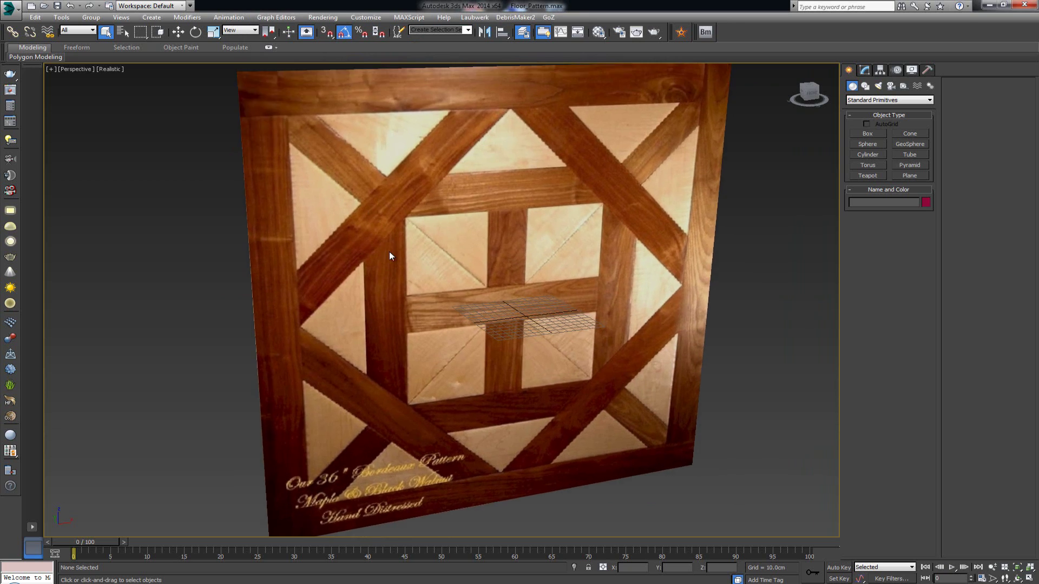
{"action": "scroll", "coordinate": [518, 246], "scroll_direction": "up", "scroll_amount": 5}
{"action": "scroll", "coordinate": [388, 310], "scroll_direction": "down", "scroll_amount": 7}
{"action": "mouse_move", "coordinate": [410, 334]}
{"action": "middle_mouse_down", "text": "alt"}
{"action": "mouse_move", "coordinate": [433, 306]}
{"action": "mouse_move", "coordinate": [401, 320]}
{"action": "middle_mouse_up", "text": "alt"}
{"action": "key", "text": "alt+w"}
{"action": "scroll", "coordinate": [564, 250], "scroll_direction": "down", "scroll_amount": 2}
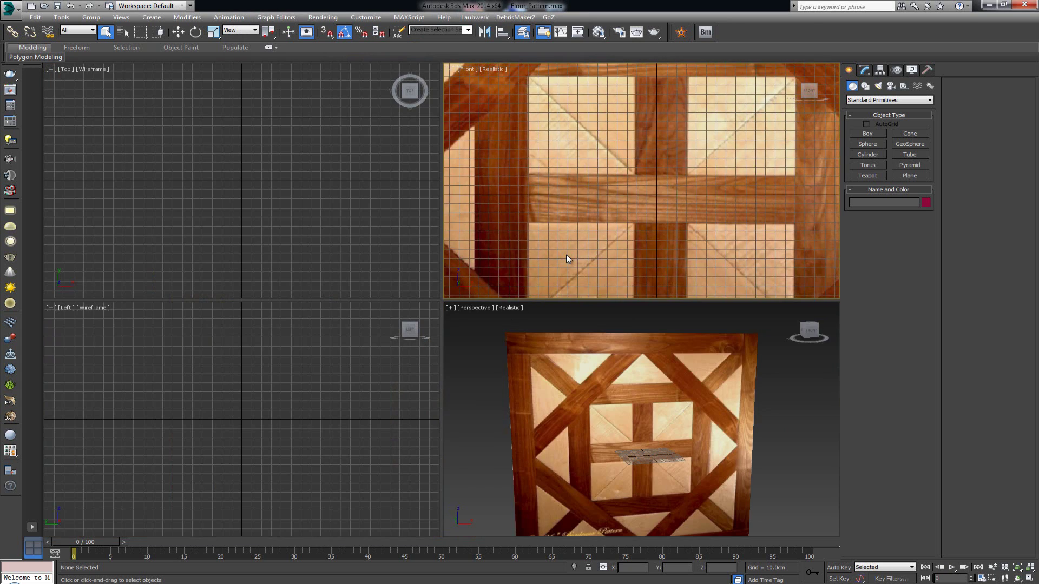
{"action": "key", "text": "alt+w"}
{"action": "scroll", "coordinate": [476, 249], "scroll_direction": "down", "scroll_amount": 6}
{"action": "scroll", "coordinate": [475, 244], "scroll_direction": "down", "scroll_amount": 5}
{"action": "key", "text": "g"}
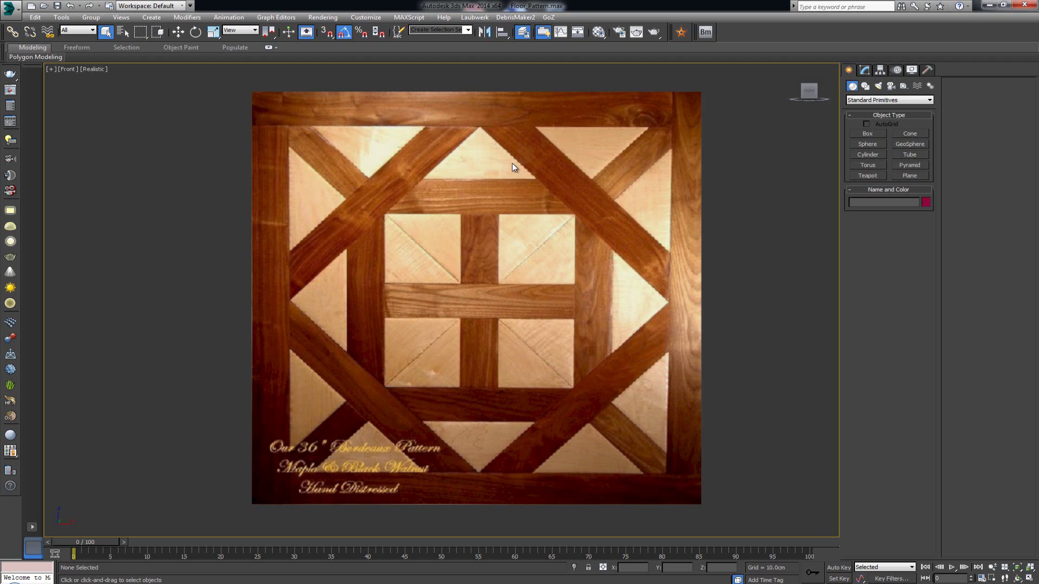
Draw a rectangle spline about 636 cm long and 639 cm wide along the outer edges of the reference image.
{"action": "left_click", "coordinate": [865, 86]}
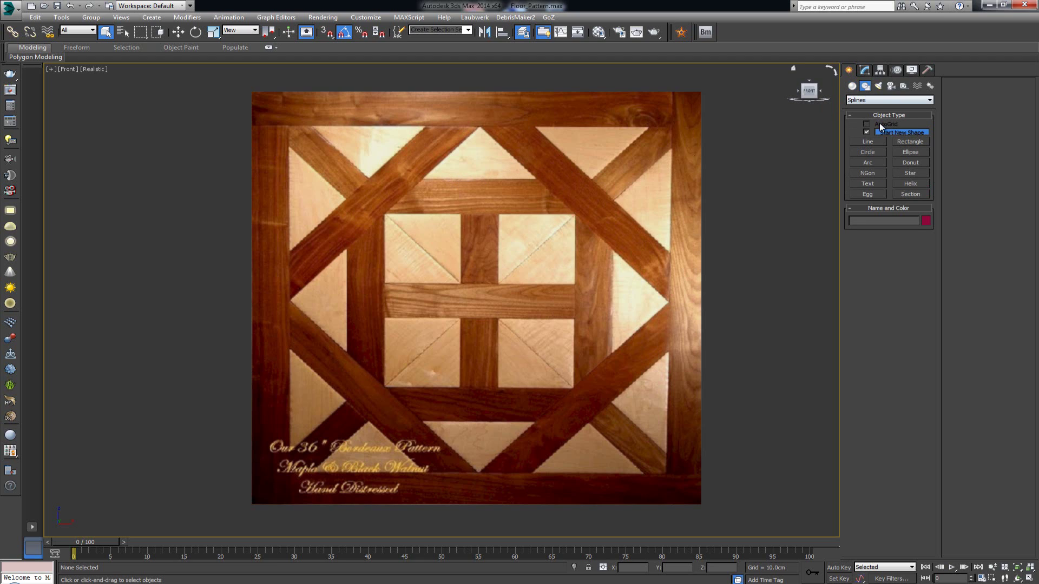
{"action": "left_click", "coordinate": [900, 140]}
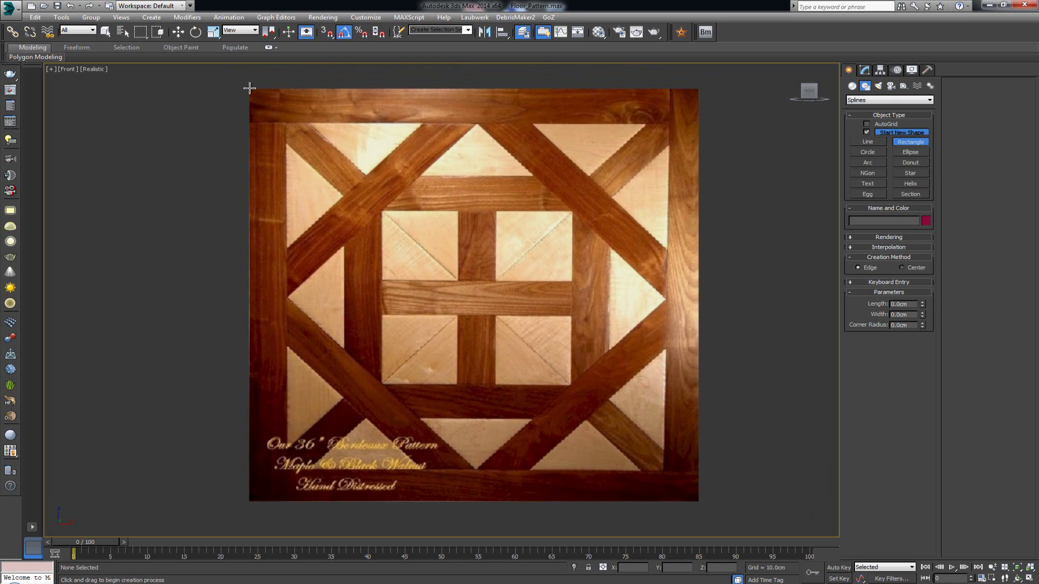
{"action": "left_click_drag", "start_coordinate": [250, 89], "coordinate": [698, 501]}
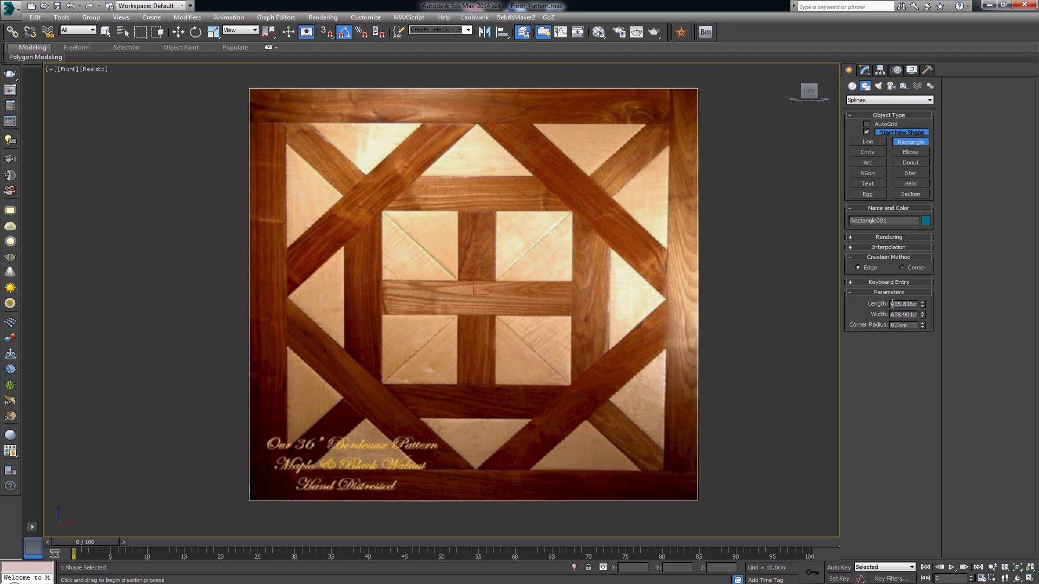
Set the rectangle's length to 638 cm, enter a new width and end rectangle creation.
{"action": "left_click_drag", "start_coordinate": [892, 304], "coordinate": [918, 305]}
{"action": "type", "text": "638"}
{"action": "key", "text": "Tab"}
{"action": "type", "text": "63"}
{"action": "key", "text": "Return"}
{"action": "right_click", "coordinate": [589, 151]}
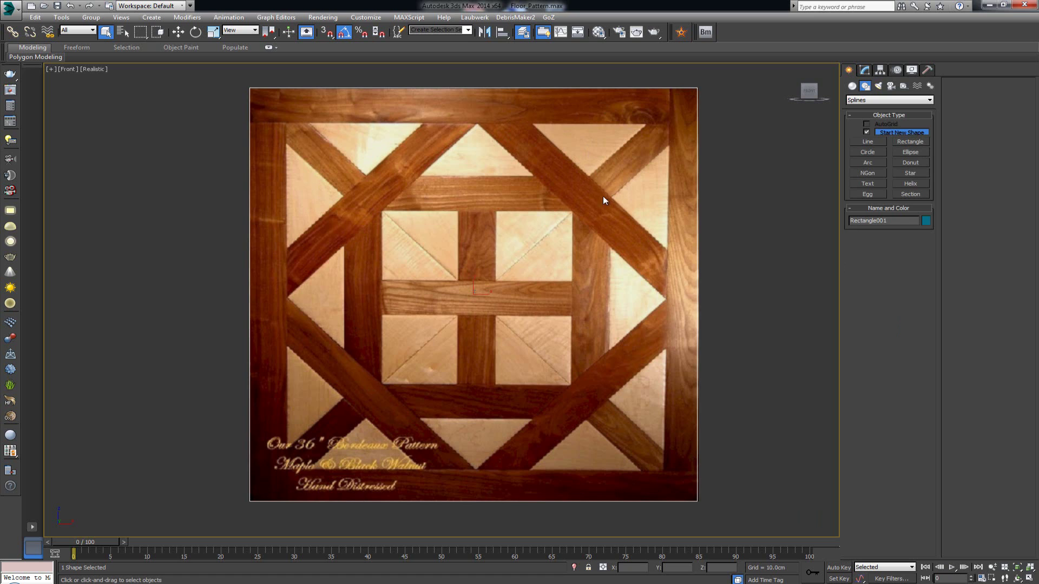
Convert the rectangle around the reference image to an Editable Spline.
{"action": "scroll", "coordinate": [597, 228], "scroll_direction": "up", "scroll_amount": 3}
{"action": "middle_click_drag", "start_coordinate": [608, 213], "coordinate": [615, 311]}
{"action": "scroll", "coordinate": [616, 311], "scroll_direction": "down", "scroll_amount": 1}
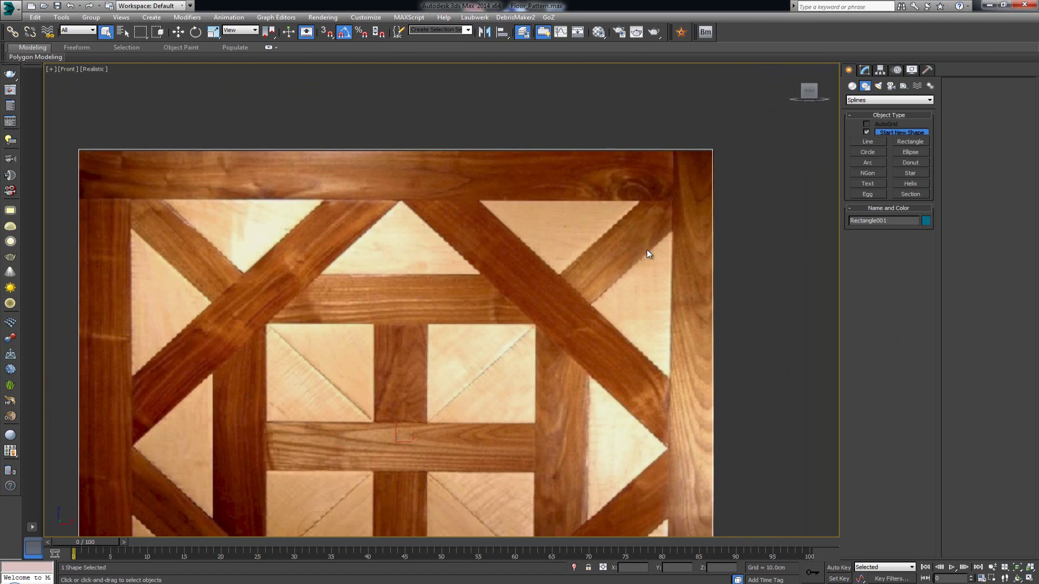
{"action": "middle_click_drag", "start_coordinate": [648, 249], "coordinate": [661, 252]}
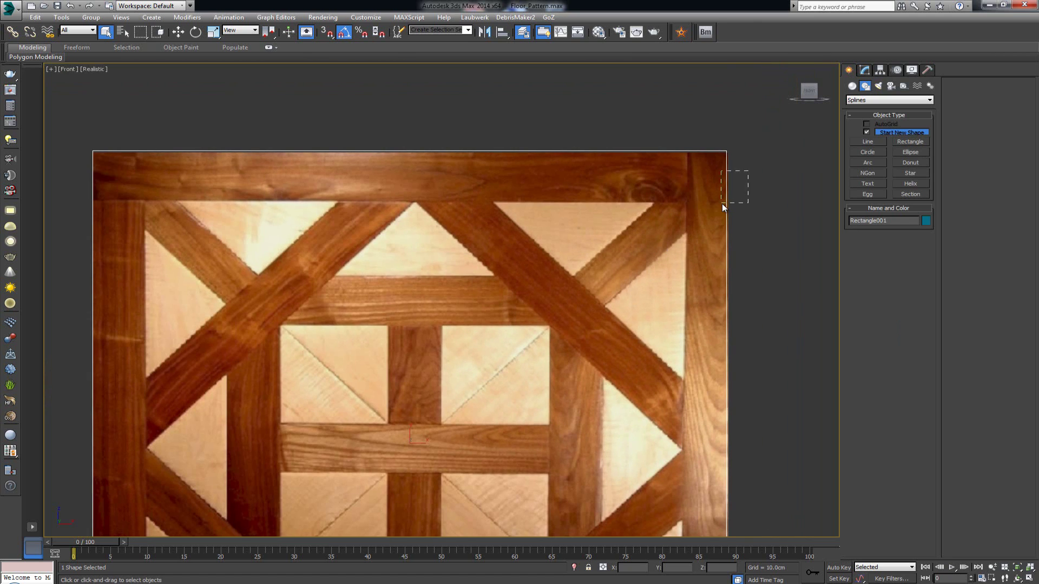
{"action": "right_click", "coordinate": [726, 169]}
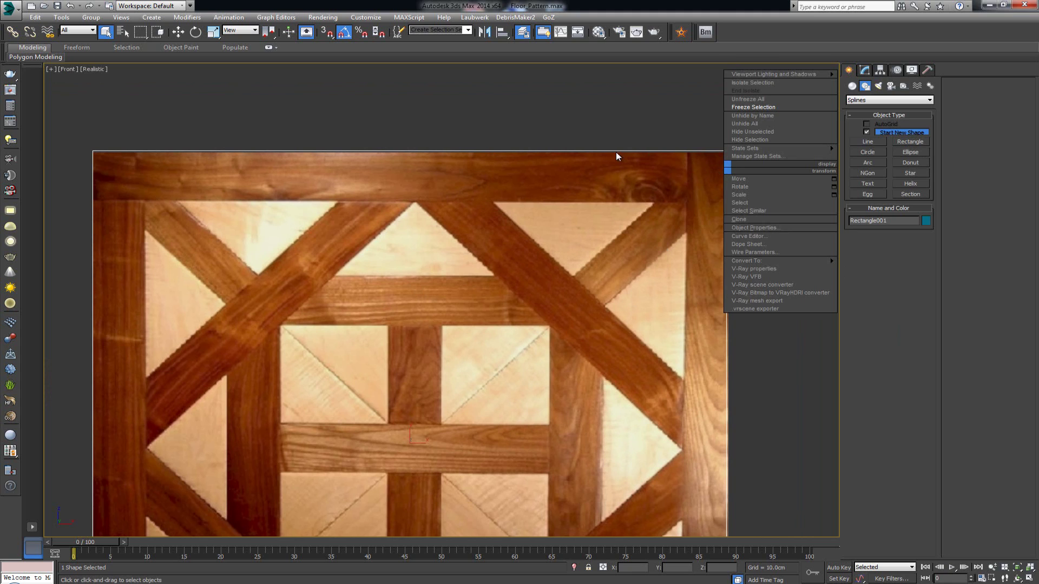
{"action": "mouse_move", "coordinate": [797, 261]}
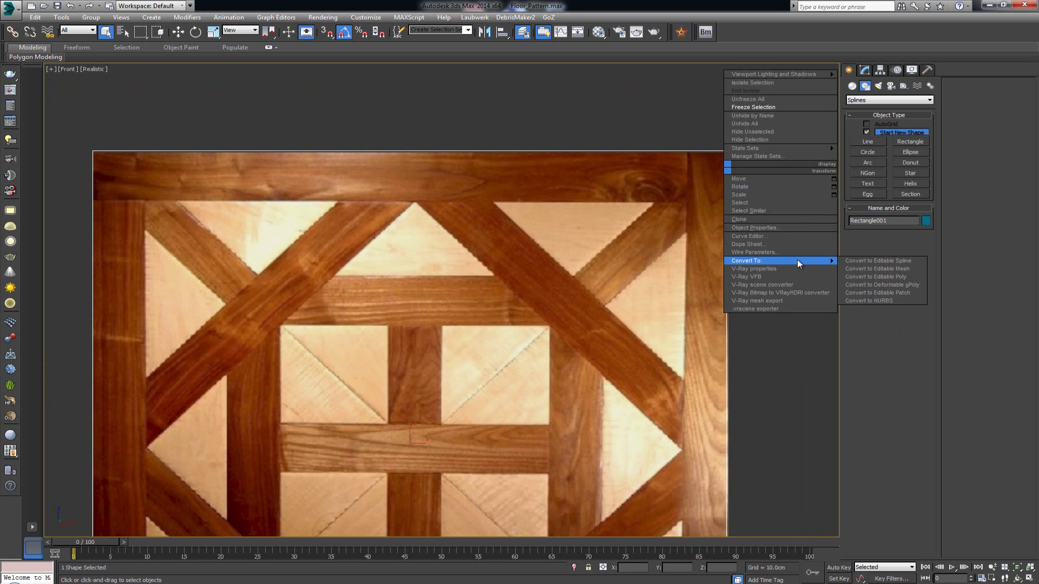
{"action": "left_click", "coordinate": [892, 261]}
Select the rectangle at Spline level and outline it inward to form the pattern's outer wooden border.
{"action": "scroll", "coordinate": [663, 222], "scroll_direction": "up", "scroll_amount": 3}
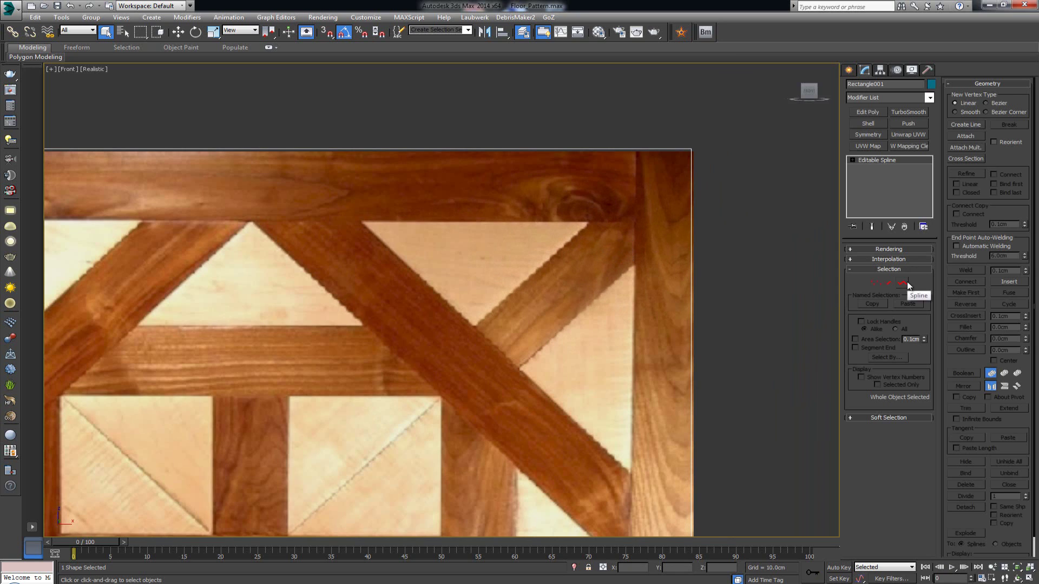
{"action": "left_click", "coordinate": [907, 282]}
{"action": "left_click_drag", "start_coordinate": [702, 223], "coordinate": [678, 270]}
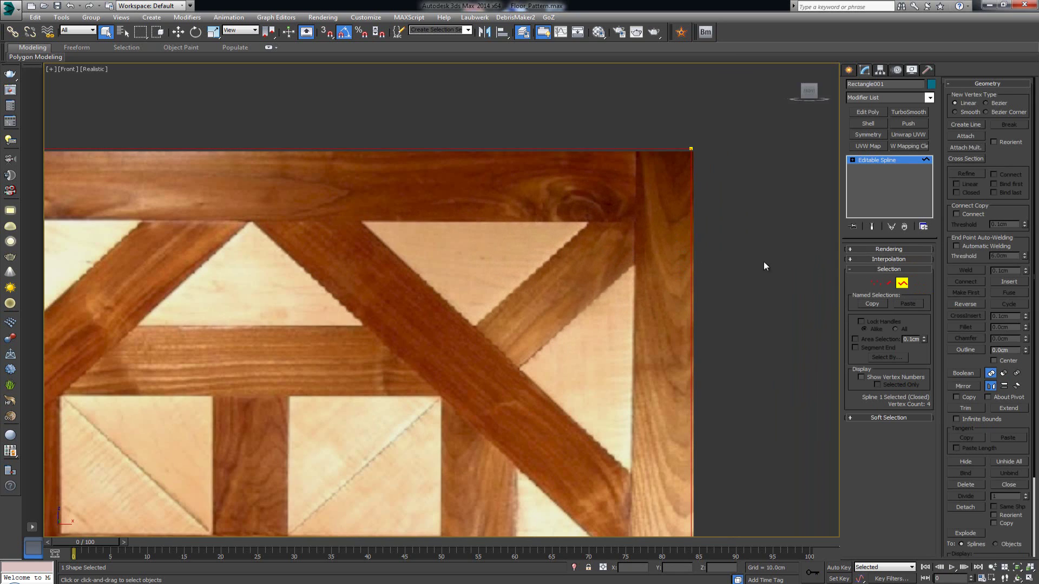
{"action": "left_click", "coordinate": [969, 350]}
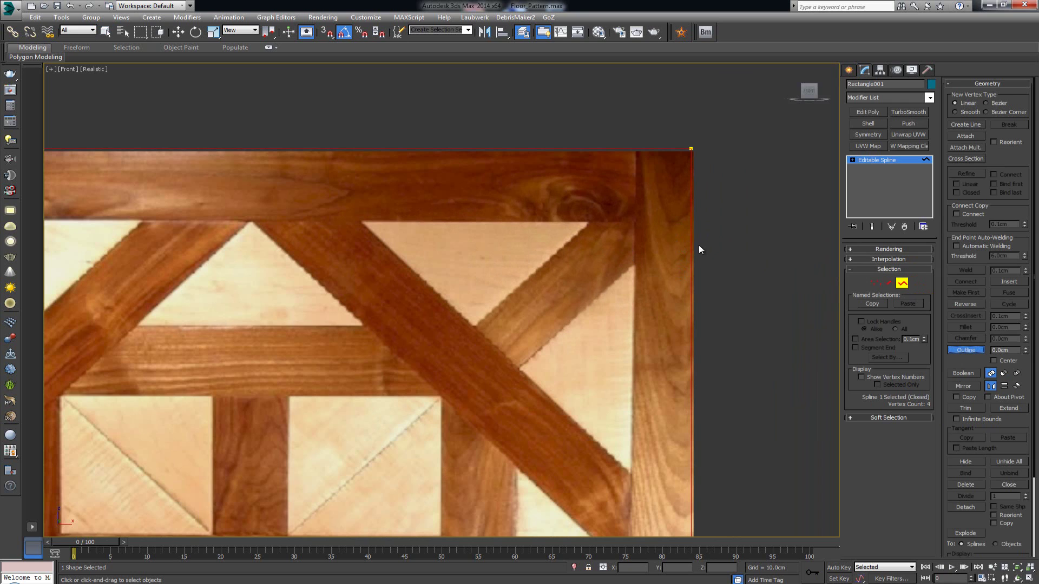
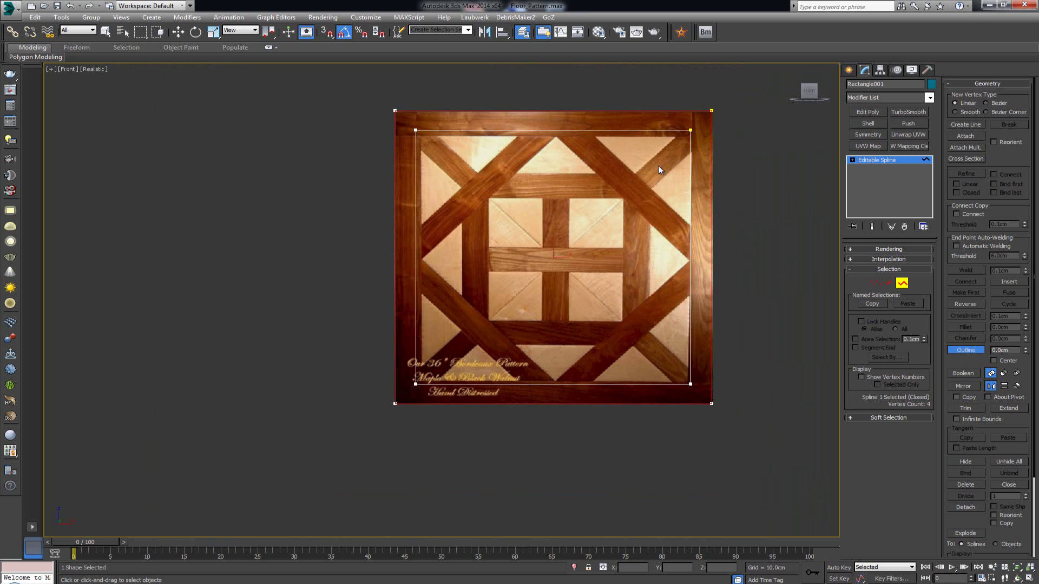
Select the inner outline spline and scale it down slightly to fit the inner edge of the wooden border.
{"action": "scroll", "coordinate": [617, 141], "scroll_direction": "up", "scroll_amount": 4}
{"action": "key", "text": "w"}
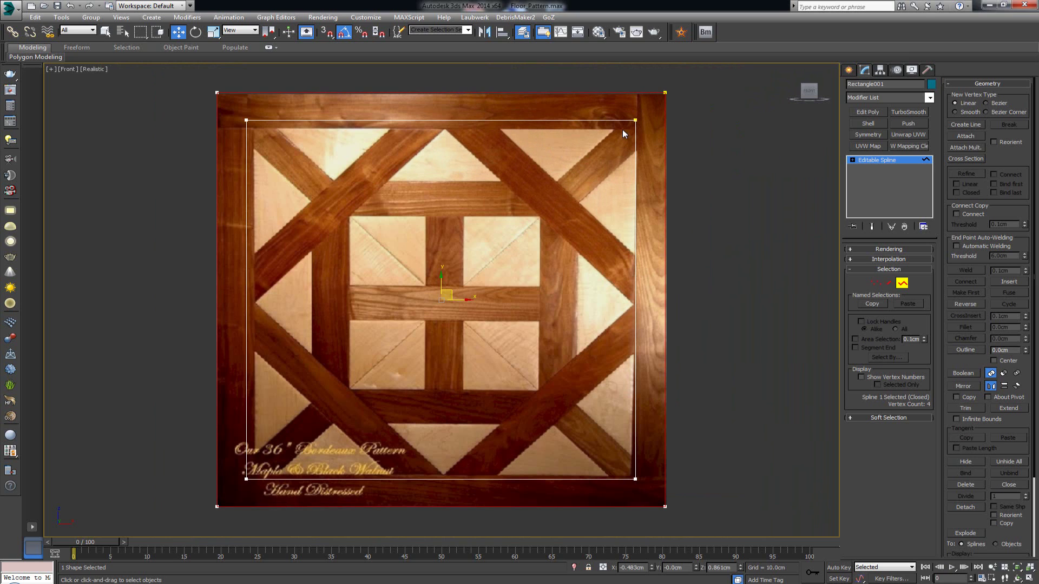
{"action": "left_click_drag", "start_coordinate": [642, 144], "coordinate": [615, 172], "text": "ctrl"}
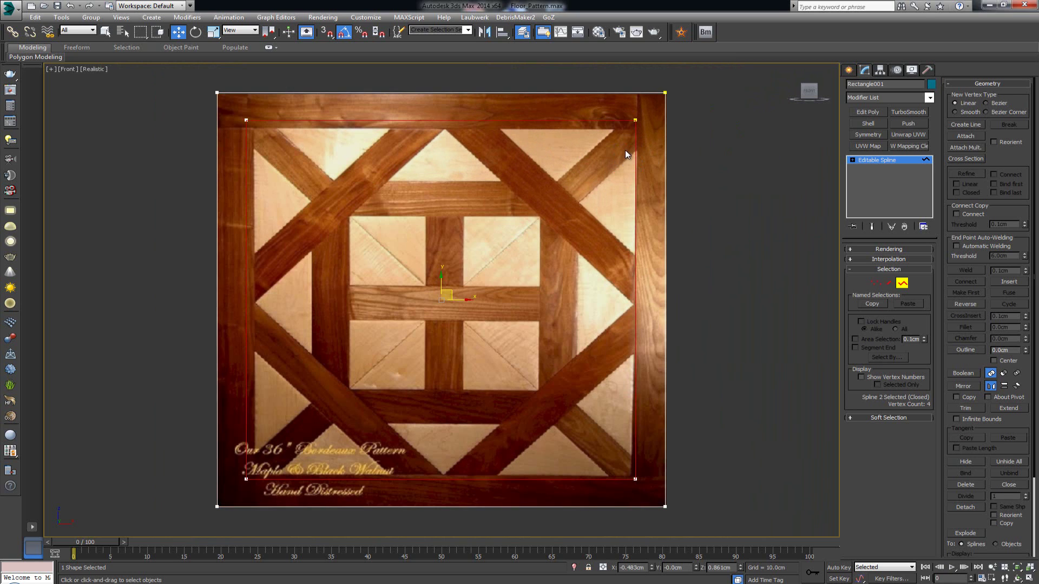
{"action": "key", "text": "r"}
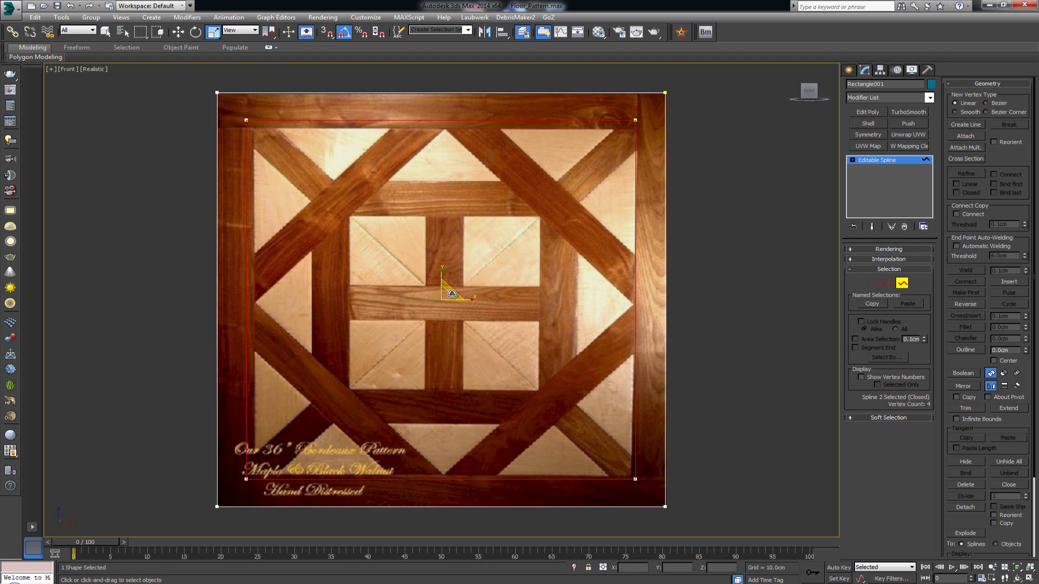
{"action": "left_click_drag", "start_coordinate": [443, 293], "coordinate": [444, 297]}
{"action": "middle_click_drag", "start_coordinate": [597, 199], "coordinate": [555, 181]}
{"action": "scroll", "coordinate": [564, 229], "scroll_direction": "up", "scroll_amount": 3}
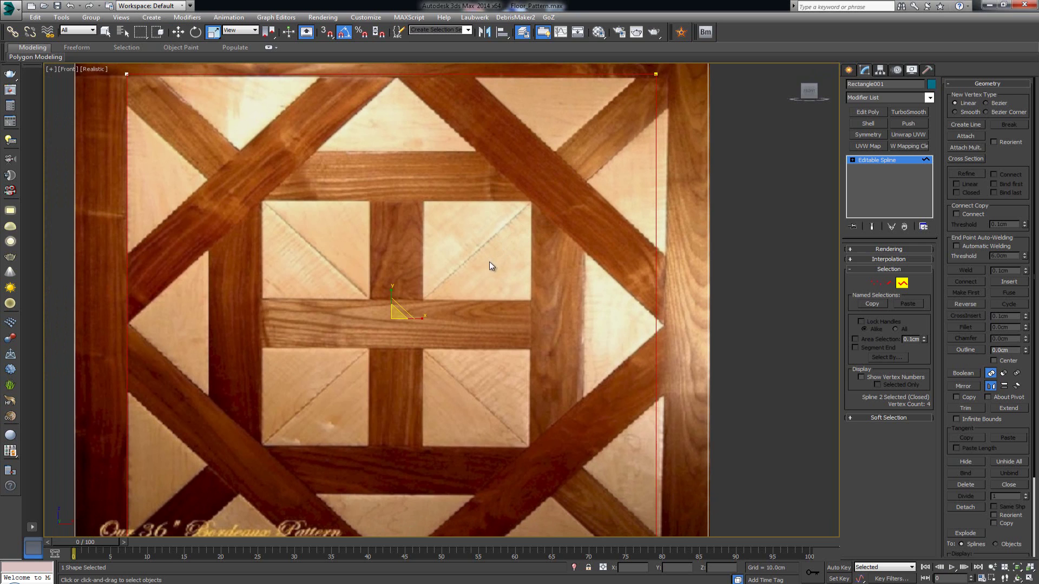
{"action": "scroll", "coordinate": [507, 204], "scroll_direction": "down", "scroll_amount": 2}
{"action": "left_click", "coordinate": [507, 209]}
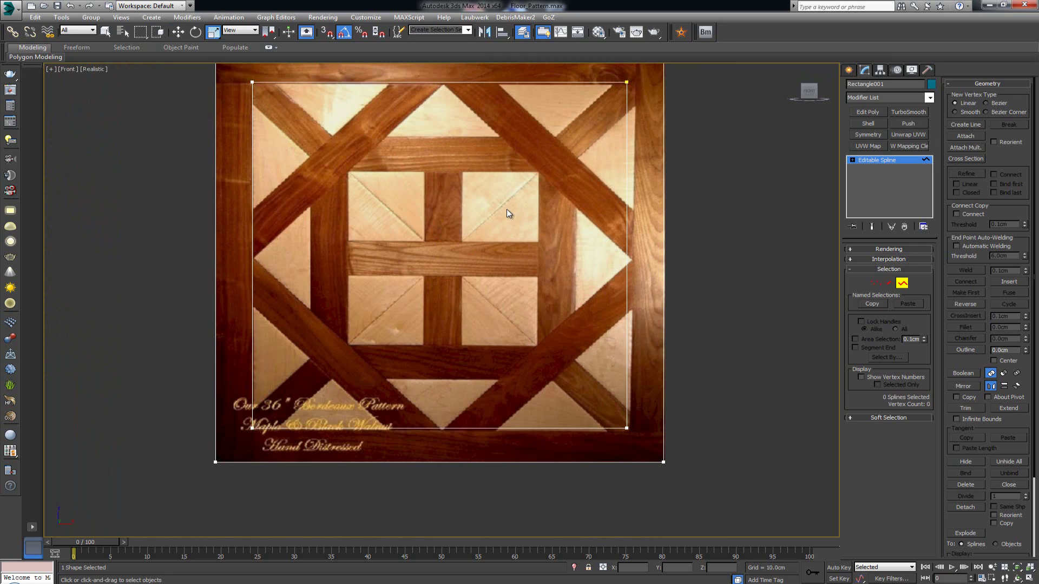
Clone the border shape in place as an independent copy.
{"action": "middle_click_drag", "start_coordinate": [475, 193], "coordinate": [482, 252]}
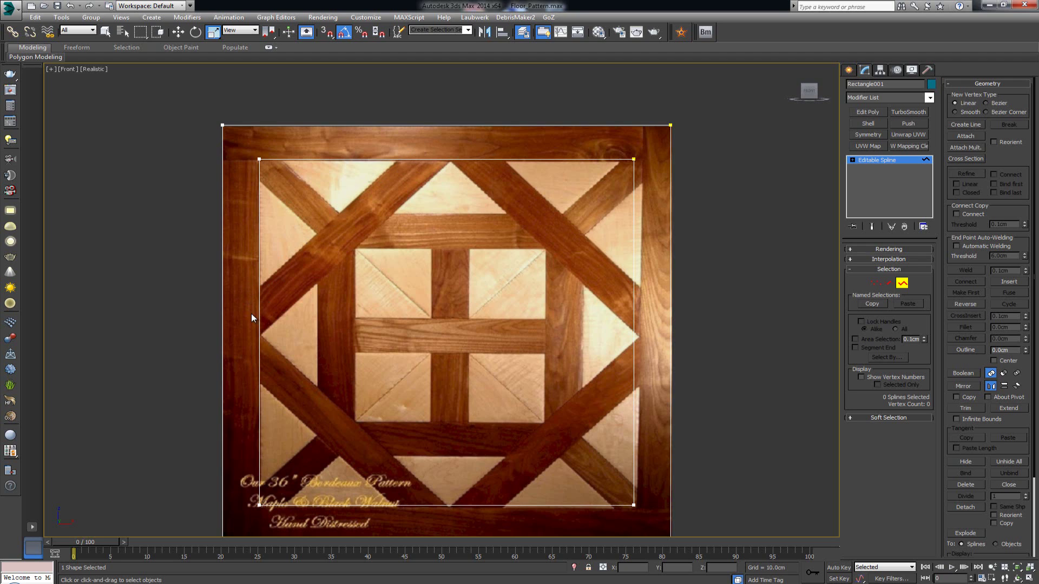
{"action": "middle_click_drag", "start_coordinate": [375, 260], "coordinate": [372, 241]}
{"action": "key", "text": "ctrl+v"}
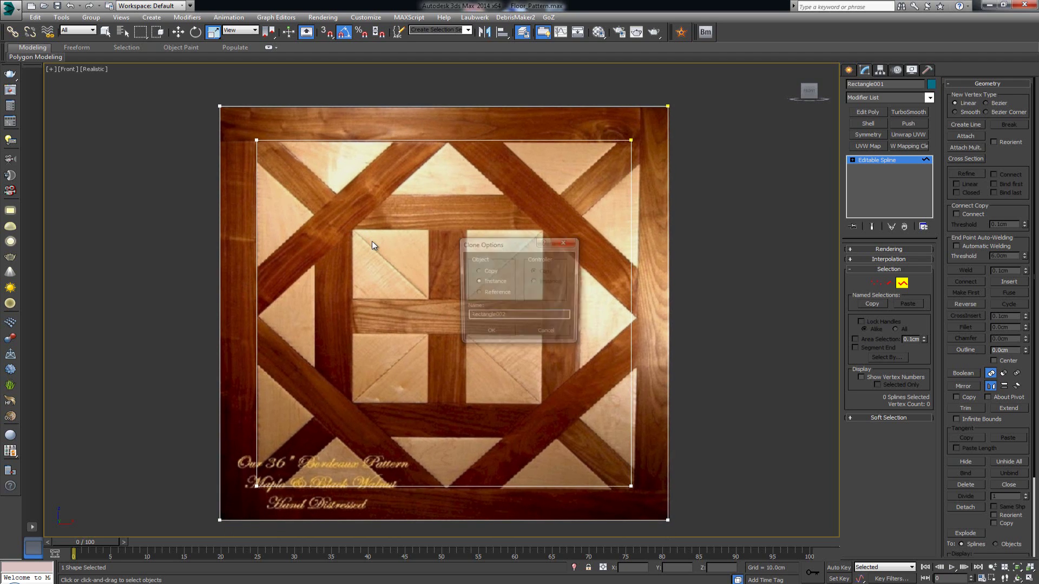
{"action": "left_click", "coordinate": [504, 316]}
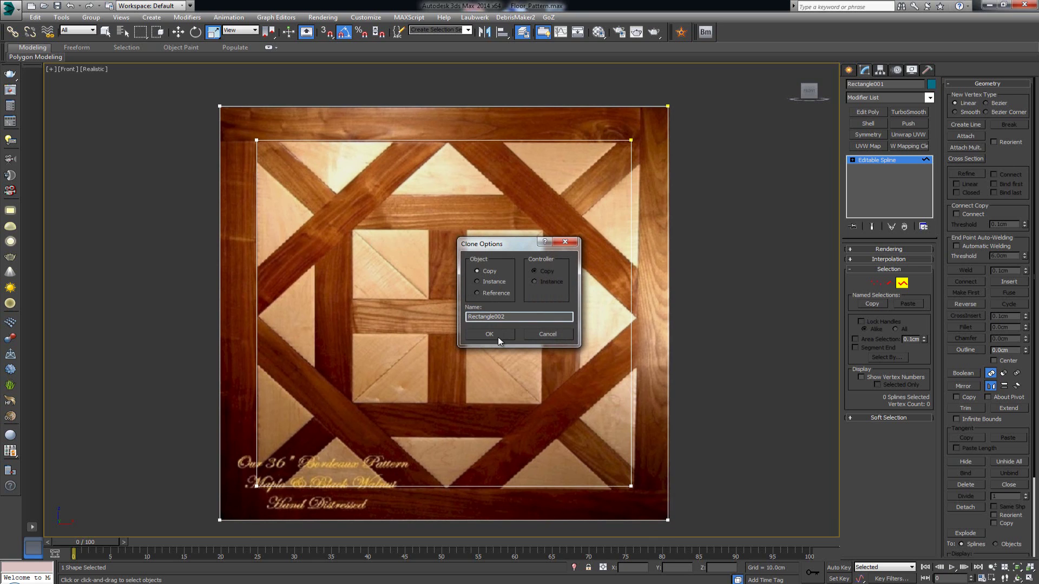
{"action": "left_click", "coordinate": [497, 336]}
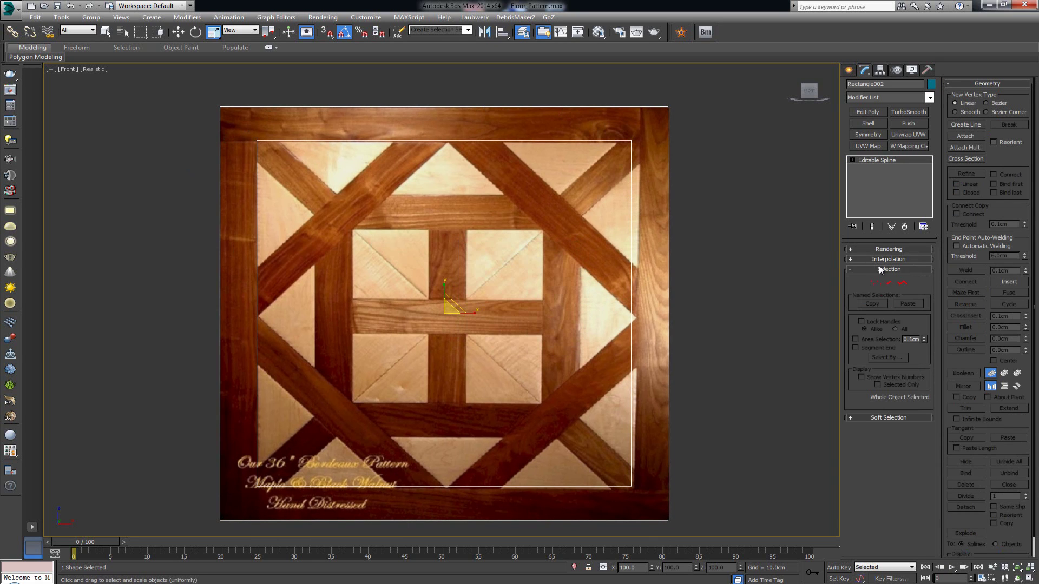
Delete the outer spline of the copied border at Spline level, keeping only the inner square.
{"action": "left_click", "coordinate": [902, 283]}
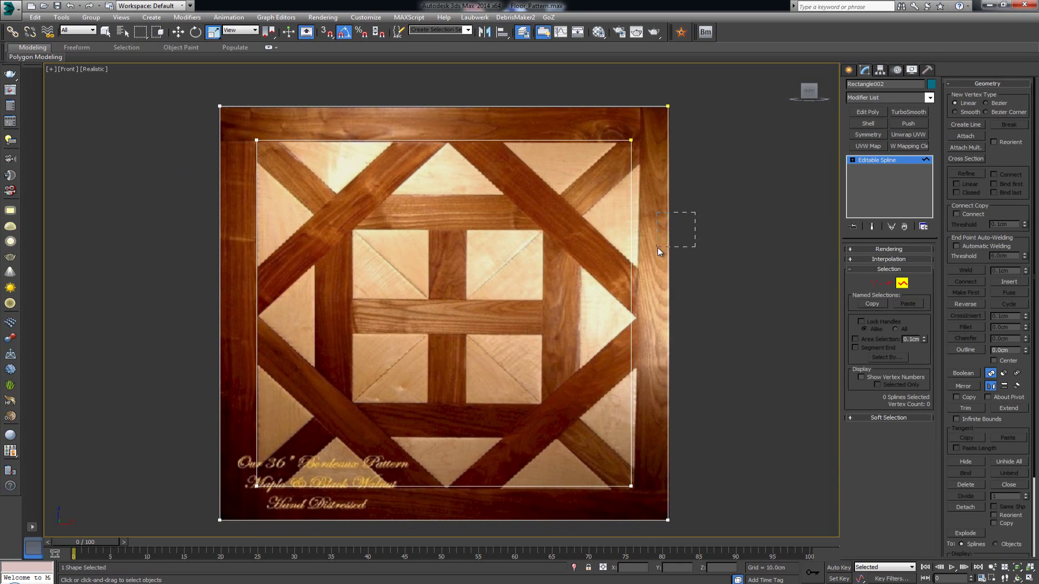
{"action": "left_click_drag", "start_coordinate": [657, 247], "coordinate": [657, 249]}
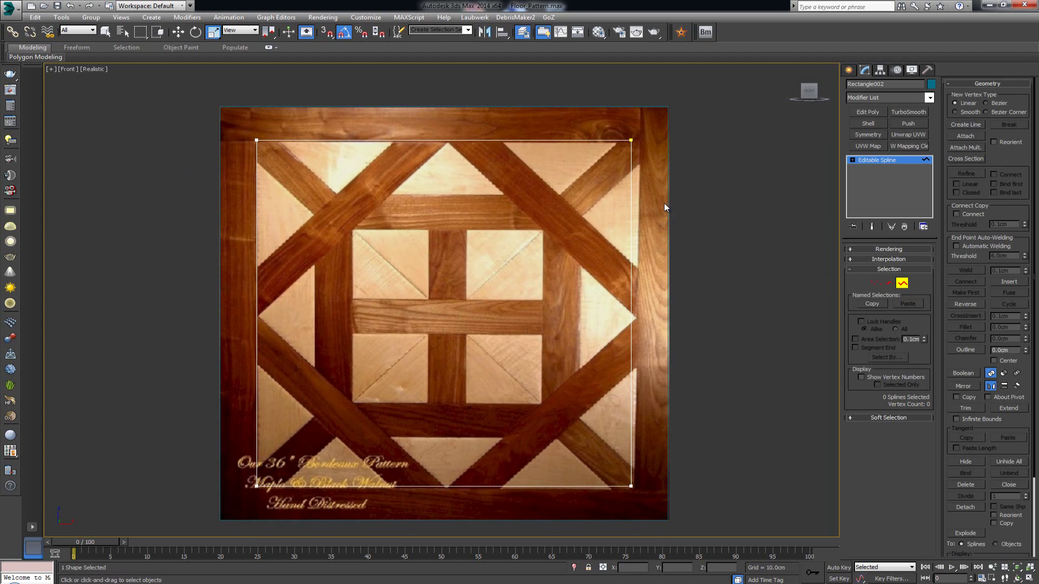
{"action": "left_click", "coordinate": [908, 285]}
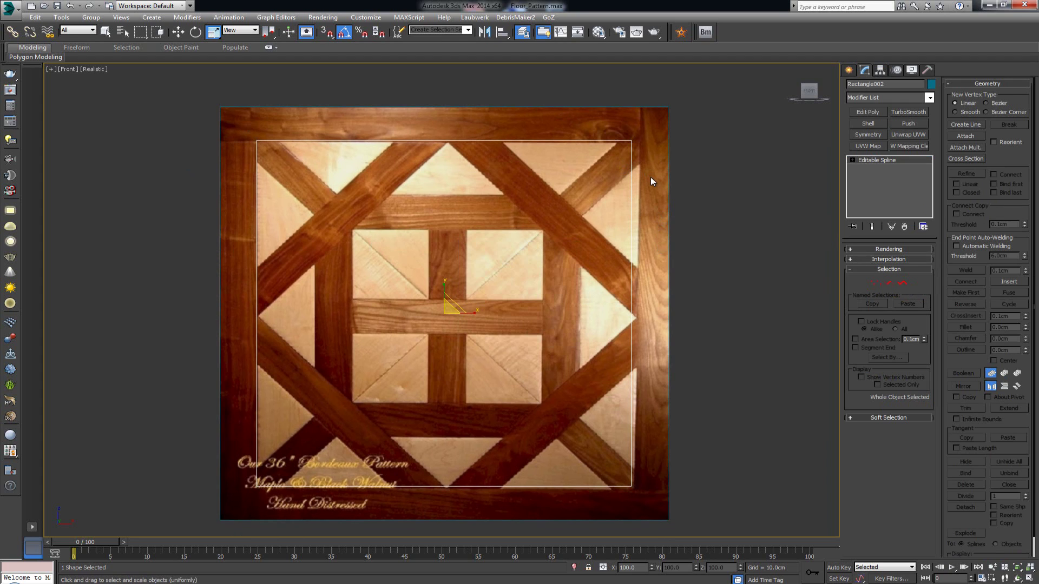
Select all four vertices of the inner square and convert them to Corner type.
{"action": "key", "text": "1"}
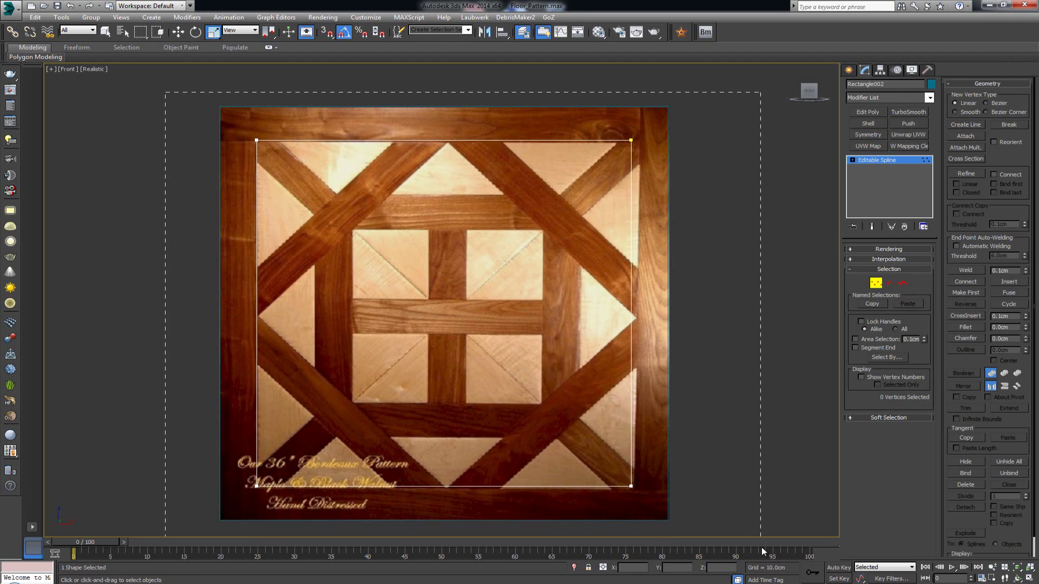
{"action": "left_click_drag", "start_coordinate": [761, 547], "coordinate": [762, 547]}
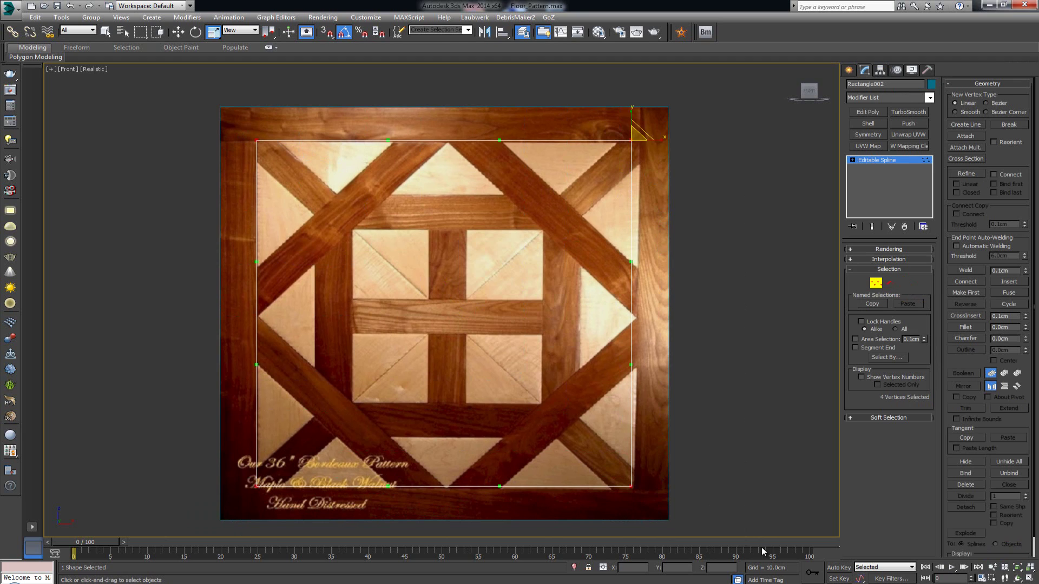
{"action": "right_click", "coordinate": [631, 489]}
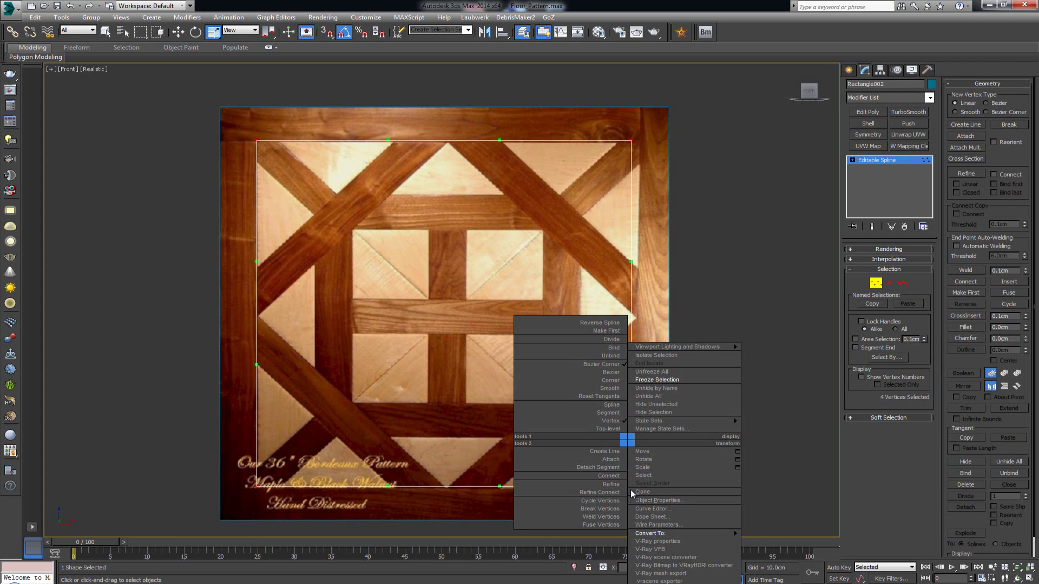
{"action": "left_click", "coordinate": [610, 381]}
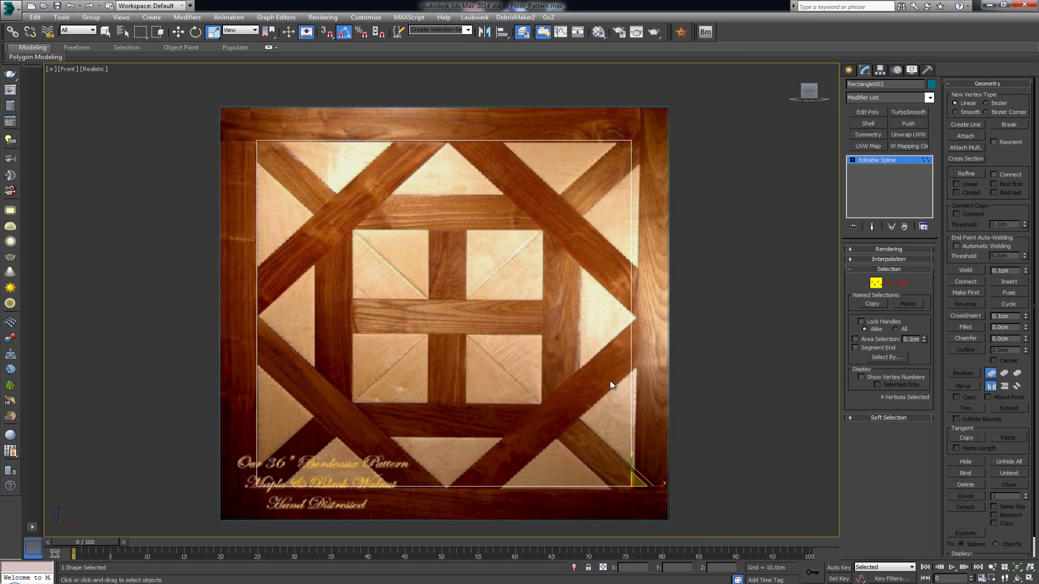
Chamfer the square's four corners by about 188 cm to form an octagon along the outer edges of the diagonal boards.
{"action": "left_click", "coordinate": [963, 339]}
{"action": "left_click_drag", "start_coordinate": [633, 486], "coordinate": [634, 364]}
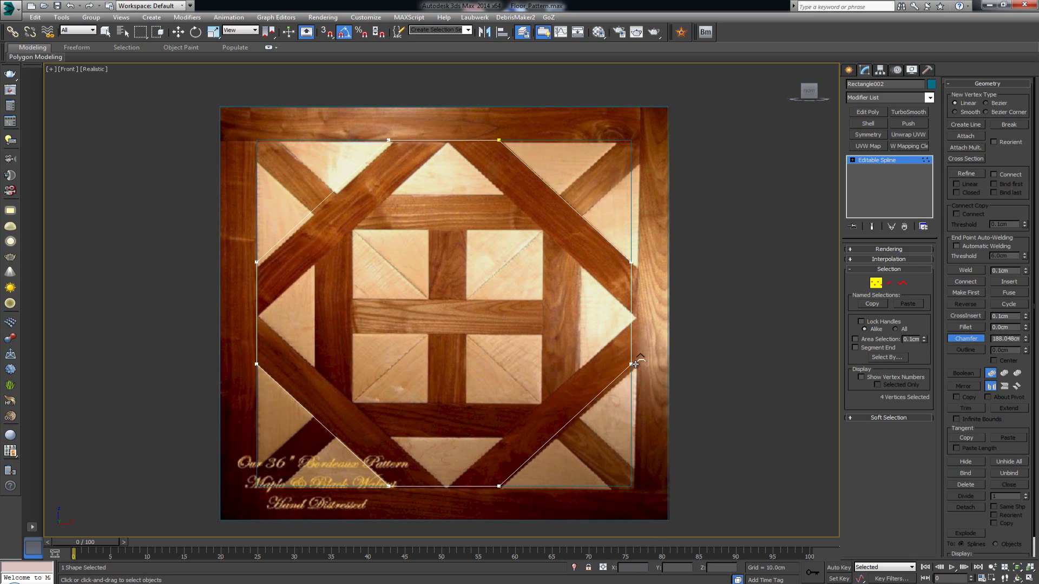
{"action": "left_click_drag", "start_coordinate": [634, 364], "coordinate": [636, 361]}
{"action": "middle_click_drag", "start_coordinate": [609, 369], "coordinate": [625, 397]}
{"action": "scroll", "coordinate": [625, 398], "scroll_direction": "up", "scroll_amount": 3}
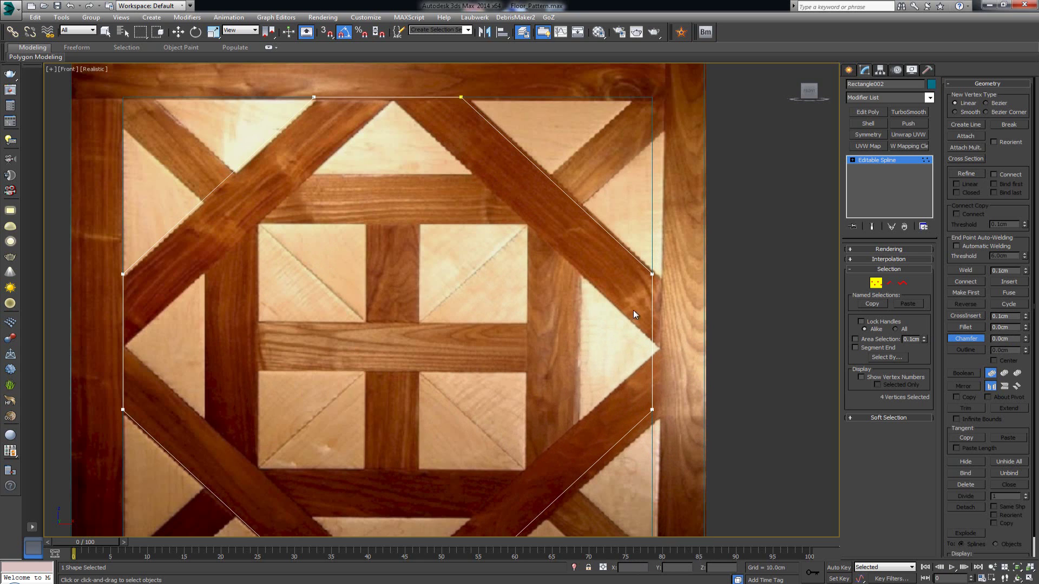
{"action": "left_click", "coordinate": [876, 283]}
{"action": "middle_click_drag", "start_coordinate": [502, 344], "coordinate": [560, 329]}
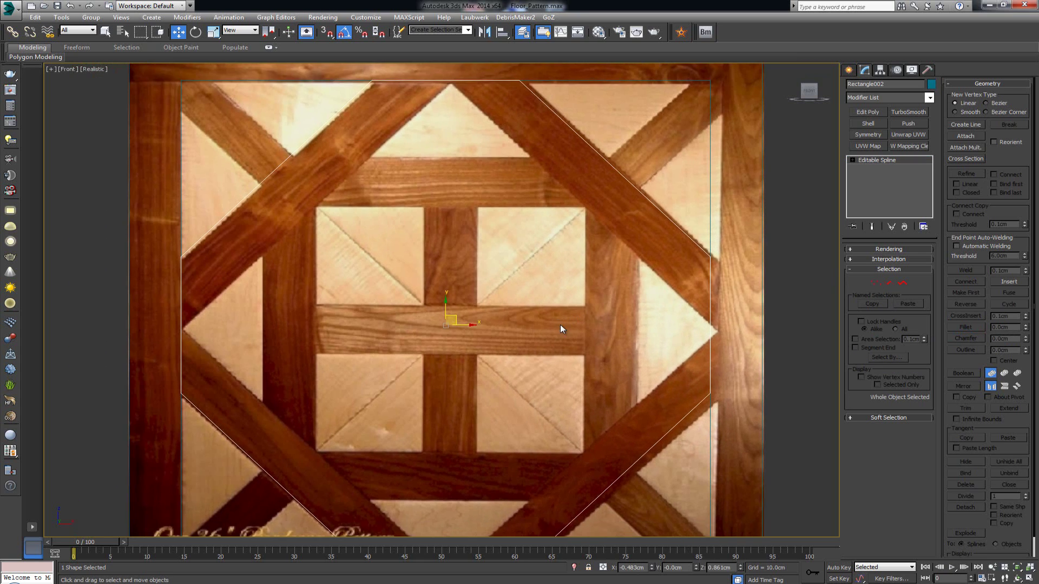
{"action": "scroll", "coordinate": [560, 324], "scroll_direction": "down", "scroll_amount": 2}
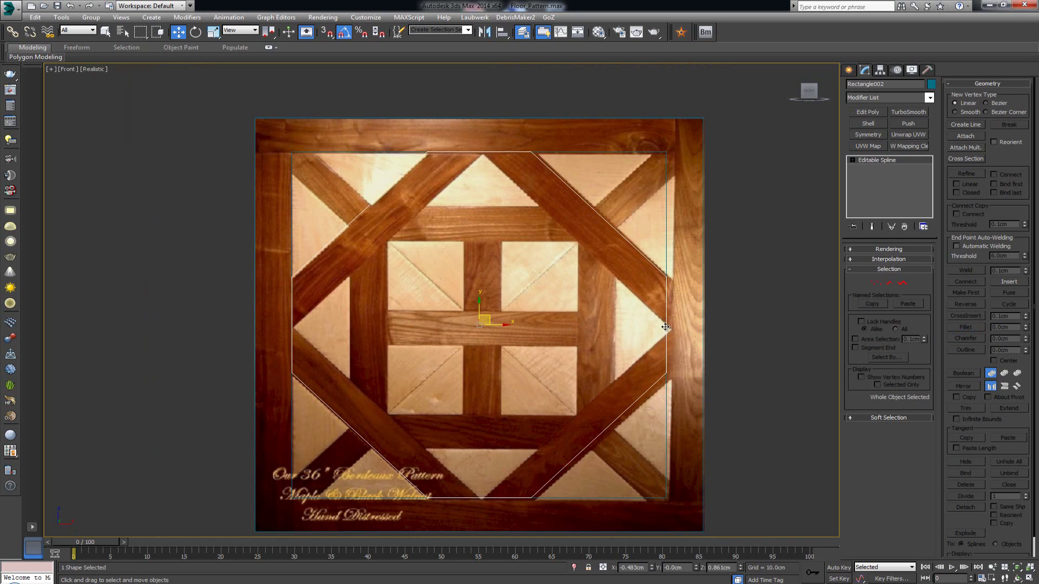
Clone the original border shape as another independent copy and delete the copy's outer spline.
{"action": "left_click", "coordinate": [669, 223]}
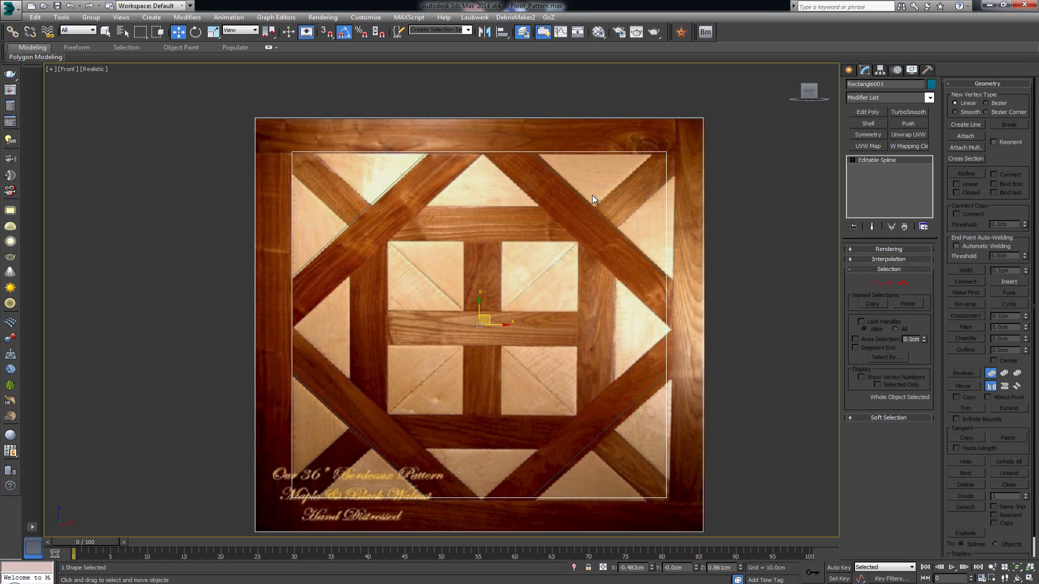
{"action": "key", "text": "ctrl+v"}
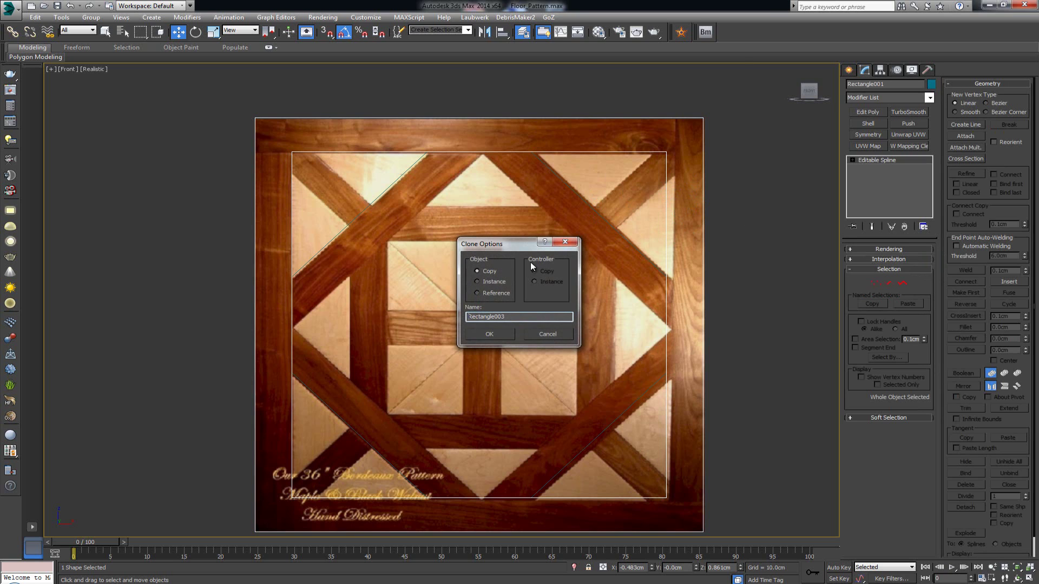
{"action": "left_click", "coordinate": [489, 335]}
{"action": "left_click", "coordinate": [902, 283]}
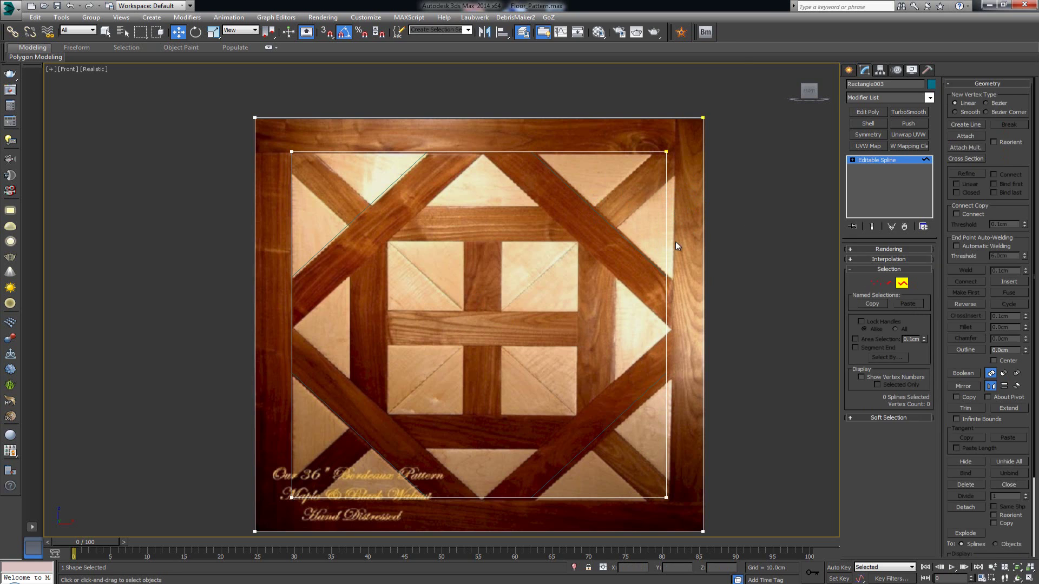
{"action": "left_click_drag", "start_coordinate": [729, 239], "coordinate": [700, 278]}
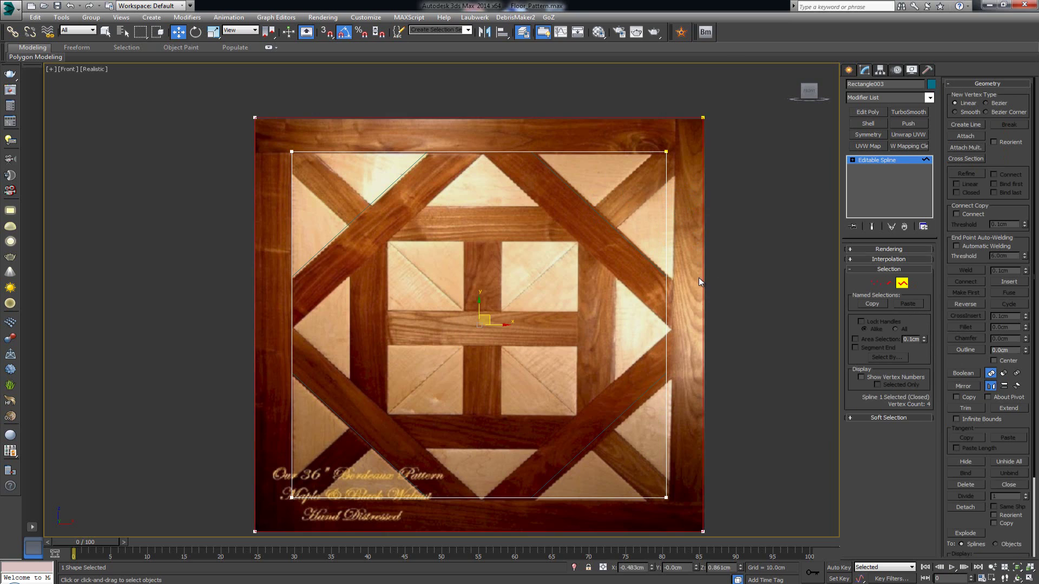
{"action": "left_click", "coordinate": [903, 283]}
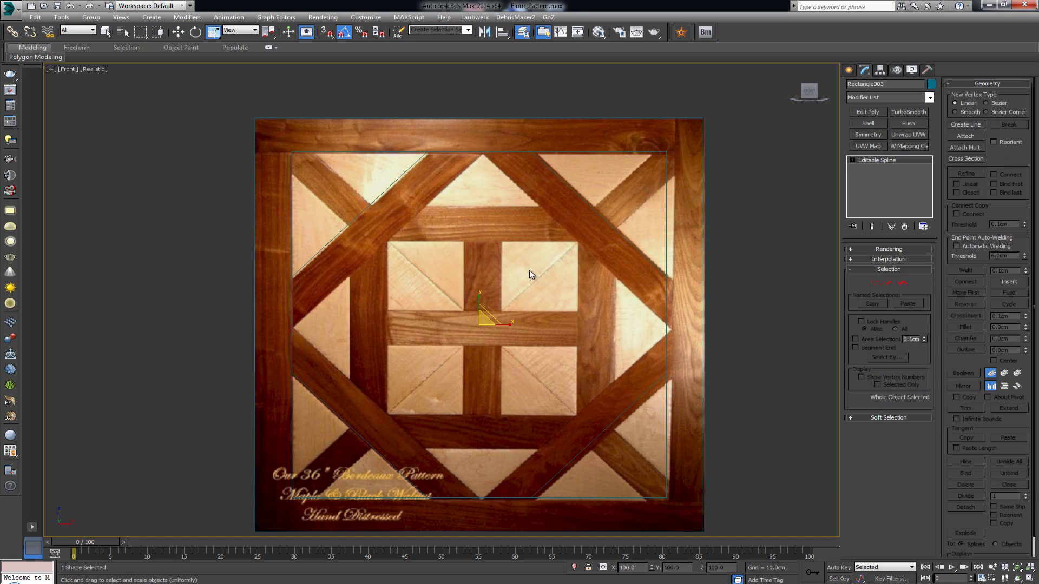
Rotate the new inner square 45 degrees into a diamond and scale it to about 70.62% to fit within the border.
{"action": "key", "text": "e"}
{"action": "left_click_drag", "start_coordinate": [497, 323], "coordinate": [499, 339], "text": "shift"}
{"action": "key", "text": "r"}
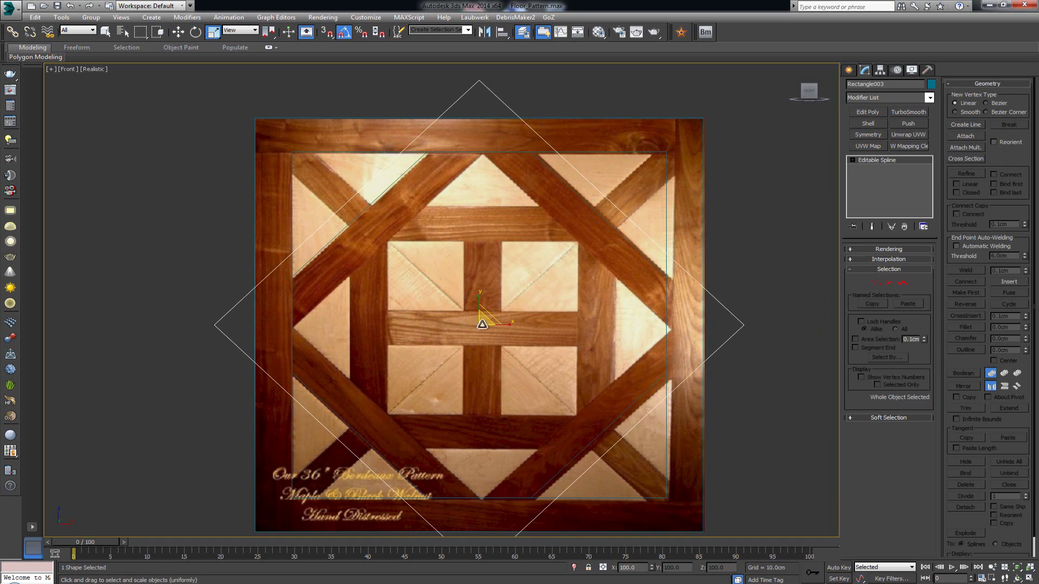
{"action": "left_click_drag", "start_coordinate": [483, 324], "coordinate": [487, 344]}
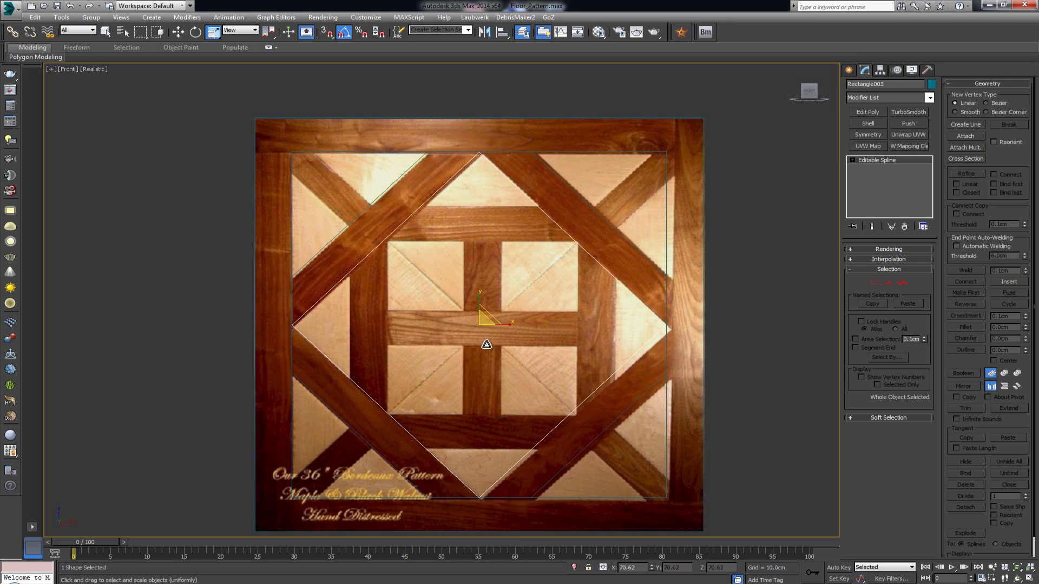
Fine-tune the diamond's scale to 70.691% with the Scale Transform Type-In so its tip meets the border's inner edge.
{"action": "scroll", "coordinate": [480, 184], "scroll_direction": "up", "scroll_amount": 8}
{"action": "scroll", "coordinate": [507, 284], "scroll_direction": "up", "scroll_amount": 5}
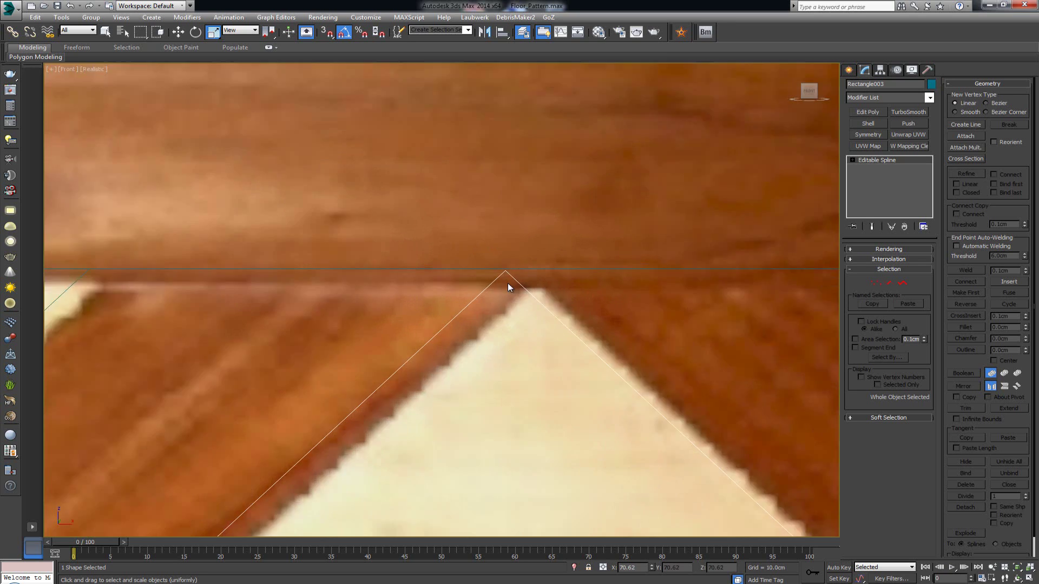
{"action": "mouse_move", "coordinate": [492, 226]}
{"action": "middle_mouse_down"}
{"action": "mouse_move", "coordinate": [481, 172]}
{"action": "mouse_move", "coordinate": [485, 212]}
{"action": "middle_mouse_up"}
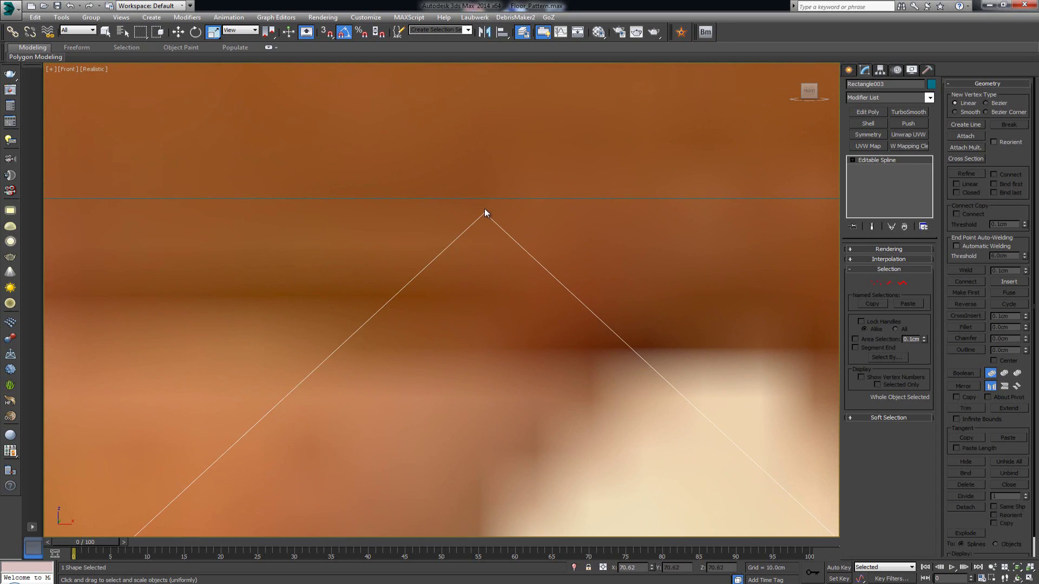
{"action": "right_click", "coordinate": [215, 33]}
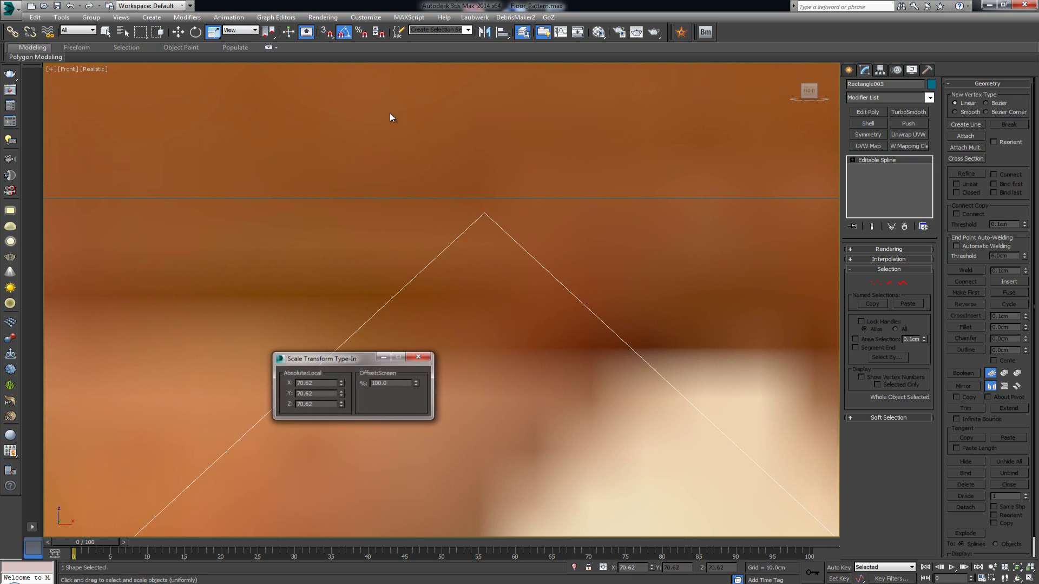
{"action": "left_click", "coordinate": [418, 381]}
{"action": "left_click", "coordinate": [418, 381]}
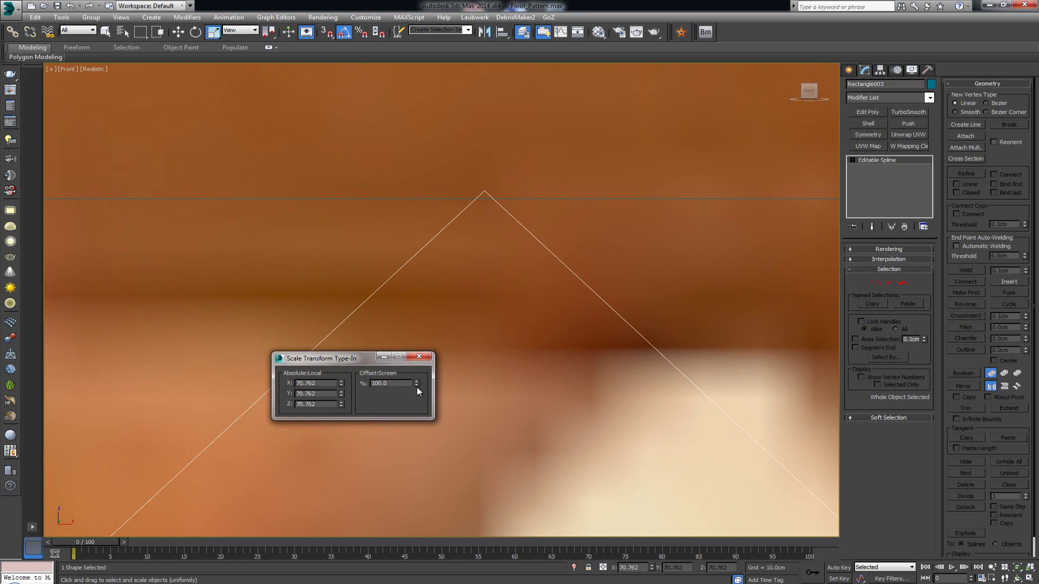
{"action": "left_click", "coordinate": [417, 386]}
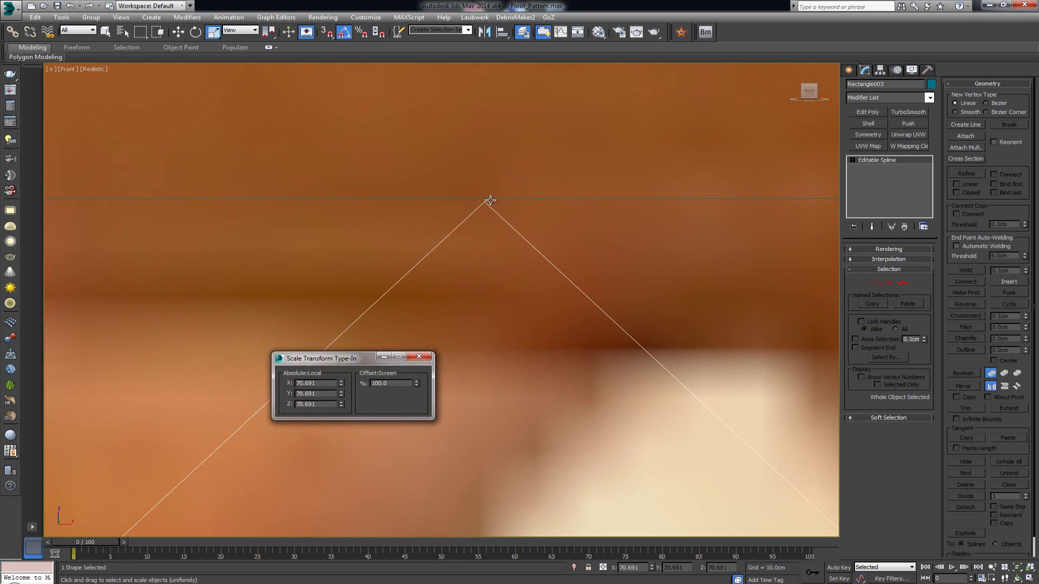
{"action": "middle_click_drag", "start_coordinate": [486, 176], "coordinate": [541, 245]}
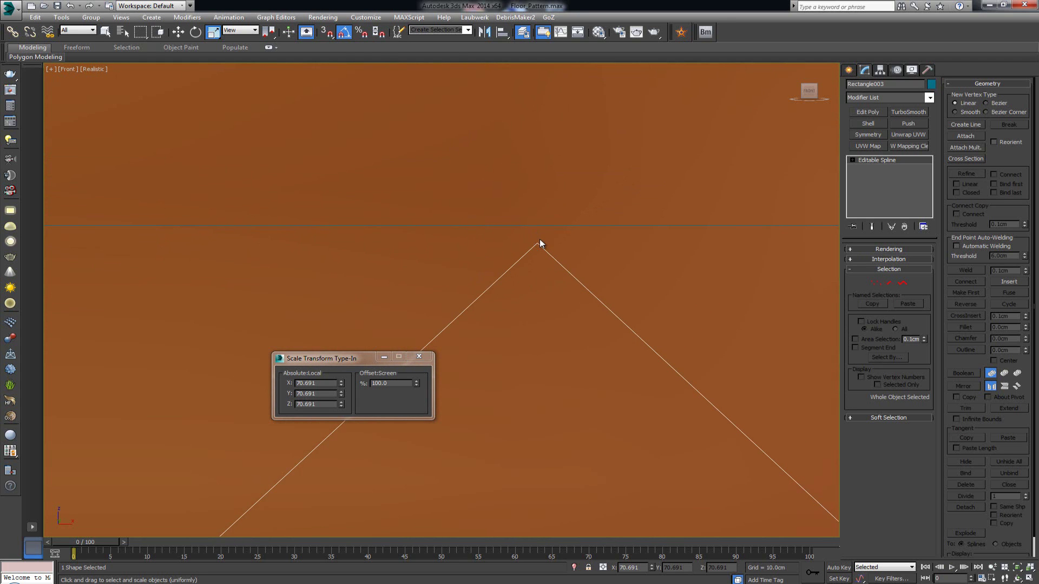
{"action": "scroll", "coordinate": [540, 239], "scroll_direction": "down", "scroll_amount": 5}
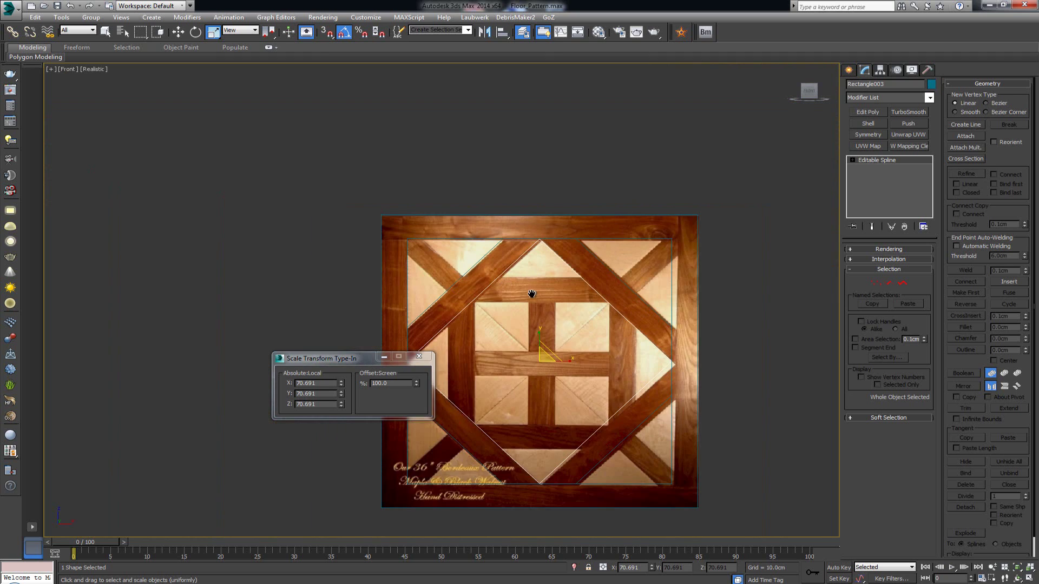
{"action": "scroll", "coordinate": [532, 256], "scroll_direction": "up", "scroll_amount": 6}
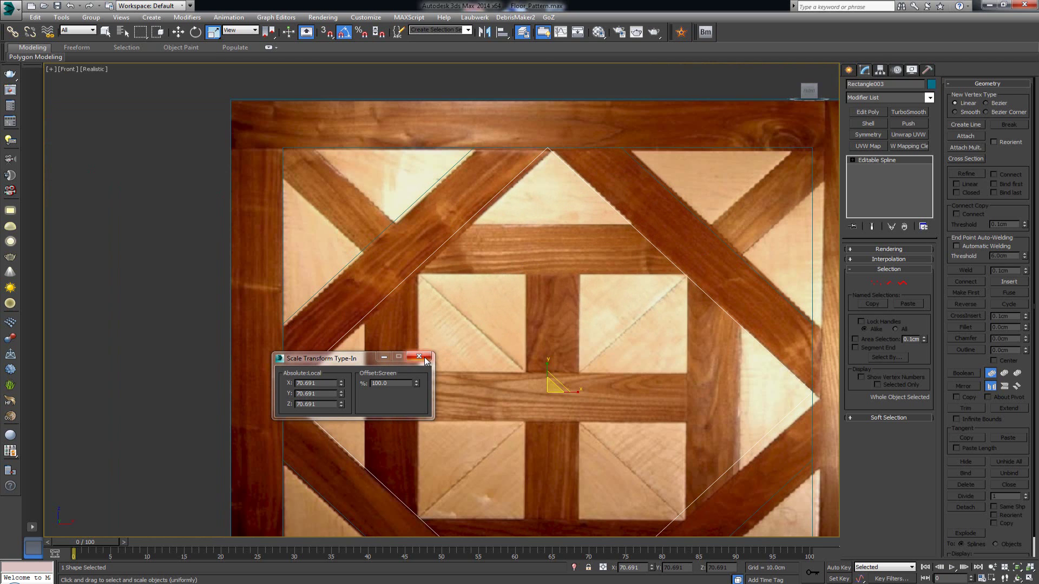
{"action": "left_click", "coordinate": [419, 357]}
Deselect the diamond and examine how the traced splines line up with the whole reference pattern.
{"action": "middle_click_drag", "start_coordinate": [586, 317], "coordinate": [530, 268]}
{"action": "left_click", "coordinate": [530, 267]}
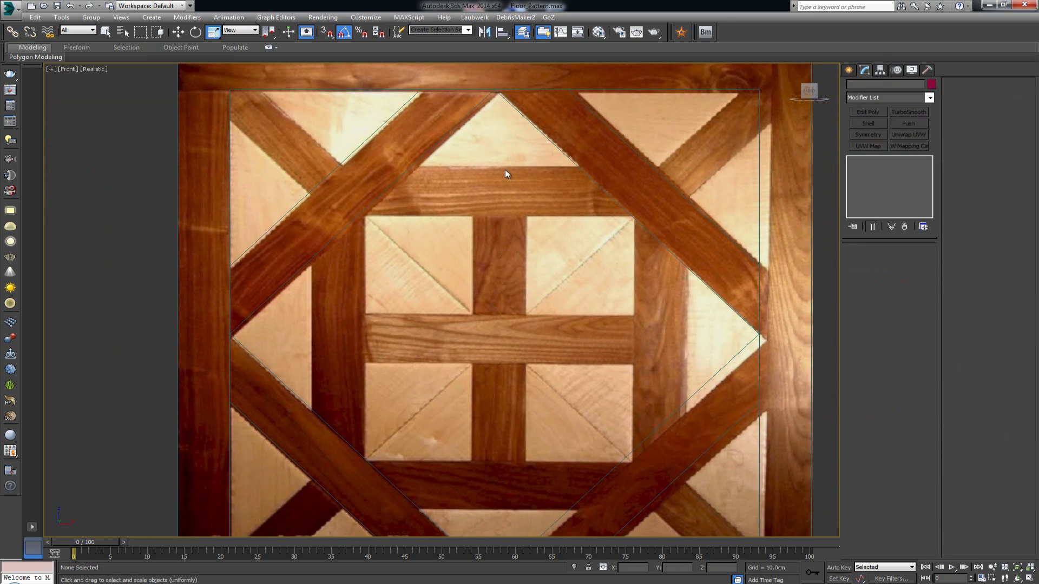
{"action": "middle_click_drag", "start_coordinate": [505, 171], "coordinate": [510, 243]}
{"action": "scroll", "coordinate": [537, 320], "scroll_direction": "down", "scroll_amount": 2}
{"action": "middle_click_drag", "start_coordinate": [538, 319], "coordinate": [535, 203]}
{"action": "scroll", "coordinate": [539, 256], "scroll_direction": "down", "scroll_amount": 2}
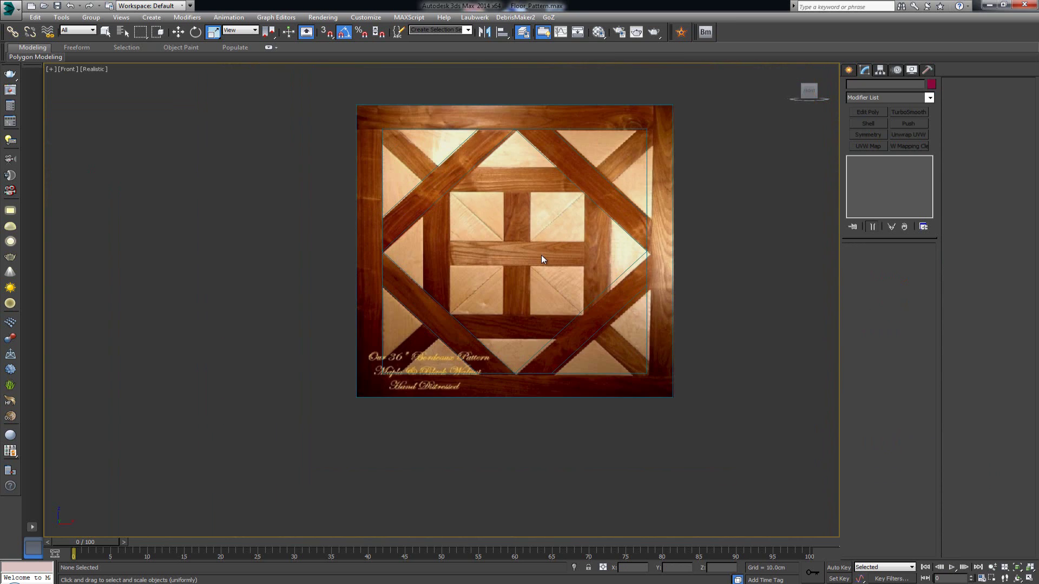
{"action": "scroll", "coordinate": [541, 255], "scroll_direction": "up", "scroll_amount": 5}
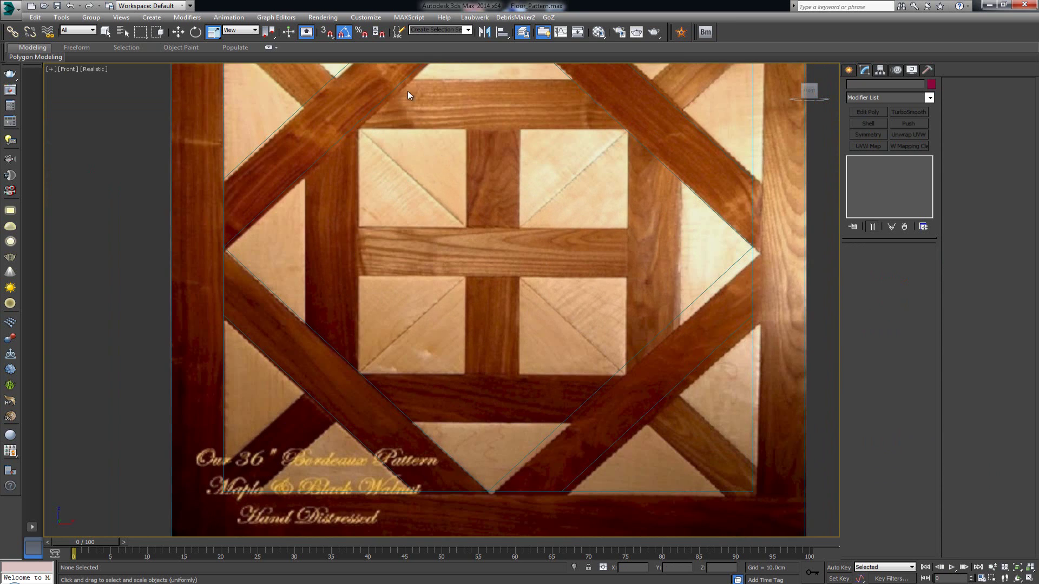
{"action": "middle_click_drag", "start_coordinate": [408, 91], "coordinate": [430, 168]}
Select the diamond spline and clone it in place as an independent copy.
{"action": "left_click", "coordinate": [411, 168]}
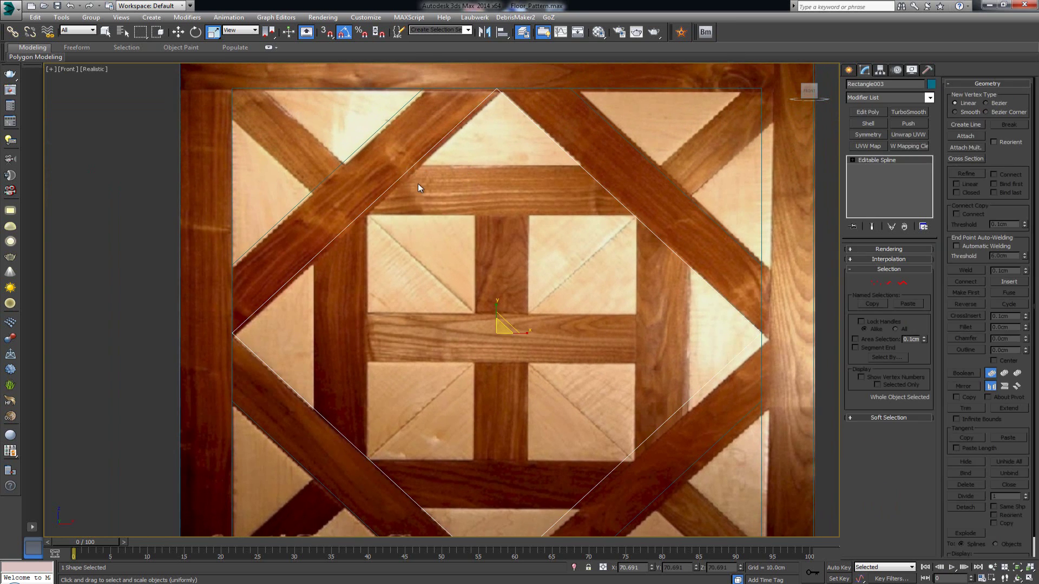
{"action": "middle_click_drag", "start_coordinate": [429, 216], "coordinate": [431, 180]}
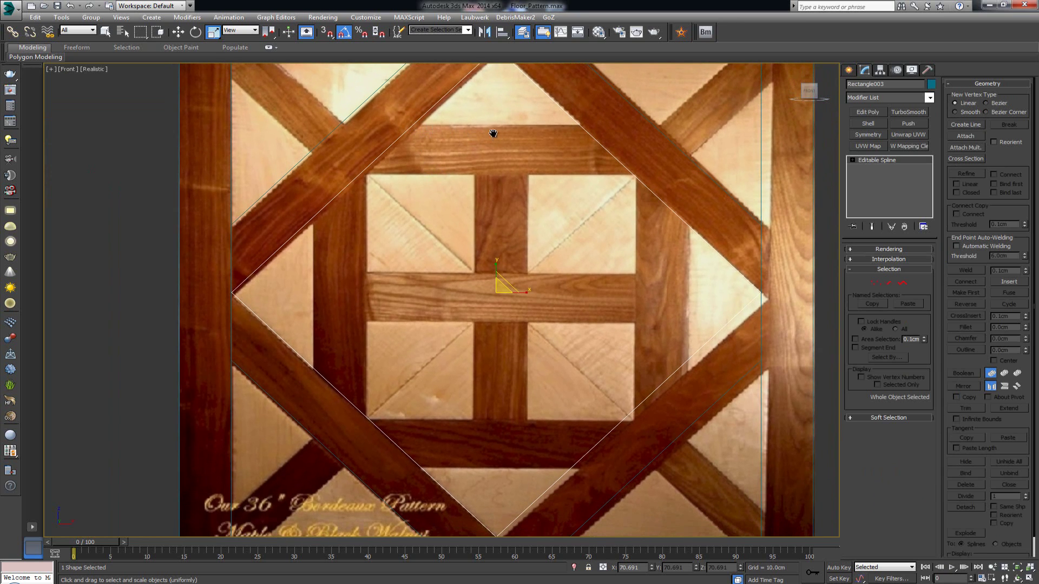
{"action": "scroll", "coordinate": [492, 133], "scroll_direction": "down", "scroll_amount": 5}
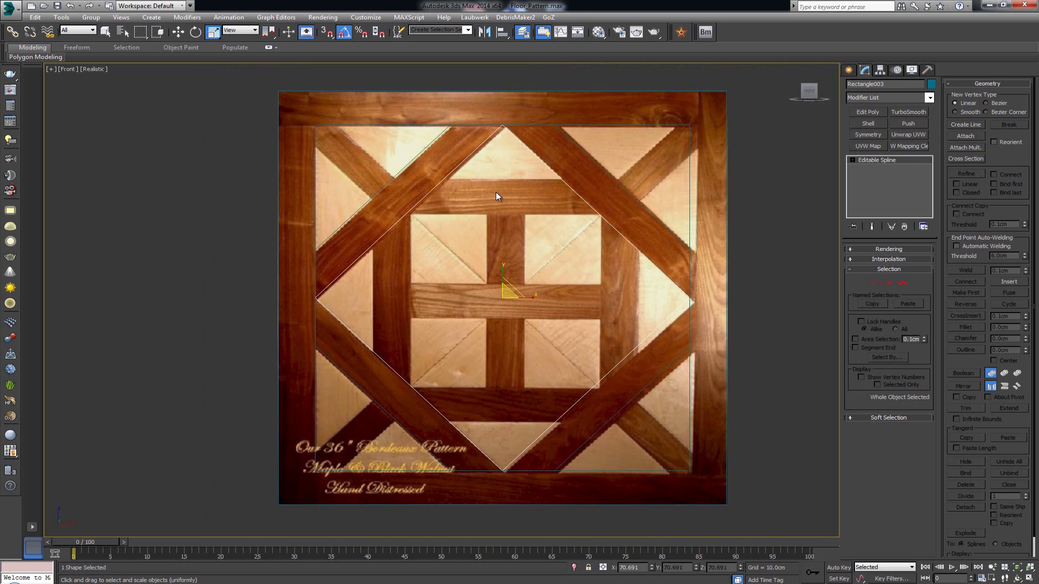
{"action": "key", "text": "ctrl+v"}
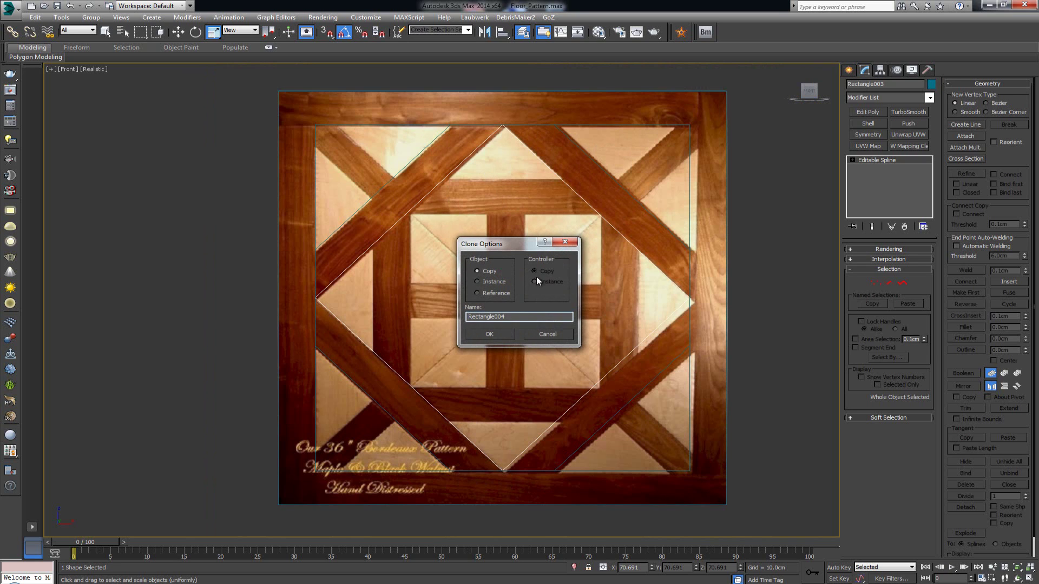
{"action": "left_click", "coordinate": [489, 334]}
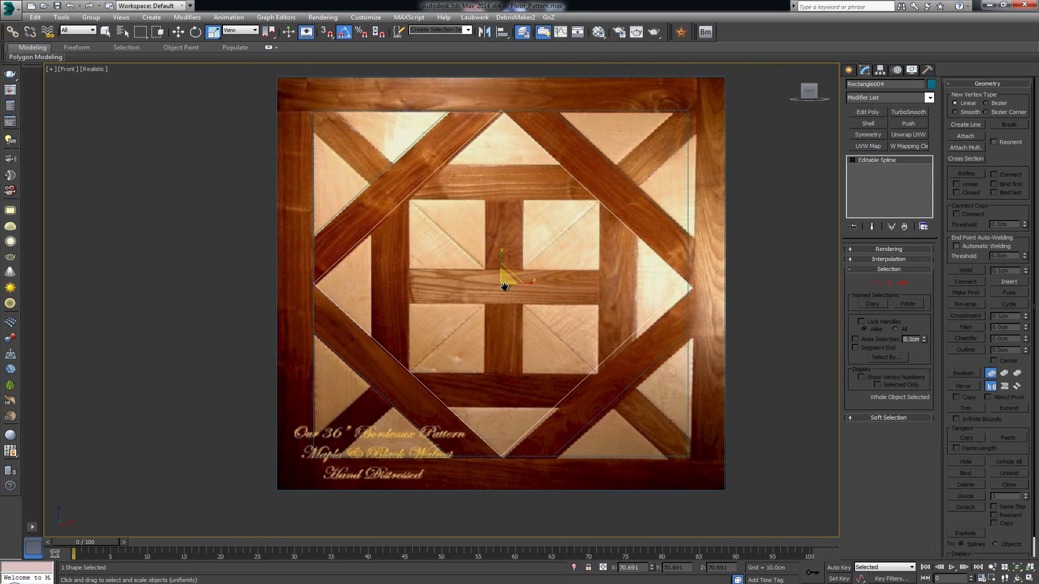
Select all four vertices of the diamond copy and convert them to Corner type.
{"action": "key", "text": "1"}
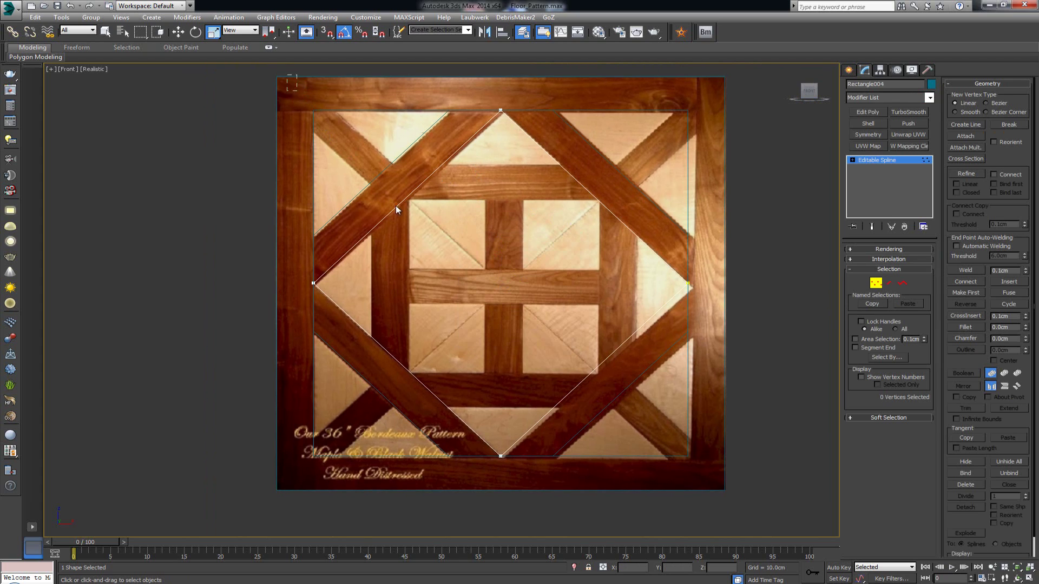
{"action": "left_click_drag", "start_coordinate": [286, 76], "coordinate": [740, 473]}
{"action": "right_click", "coordinate": [499, 459]}
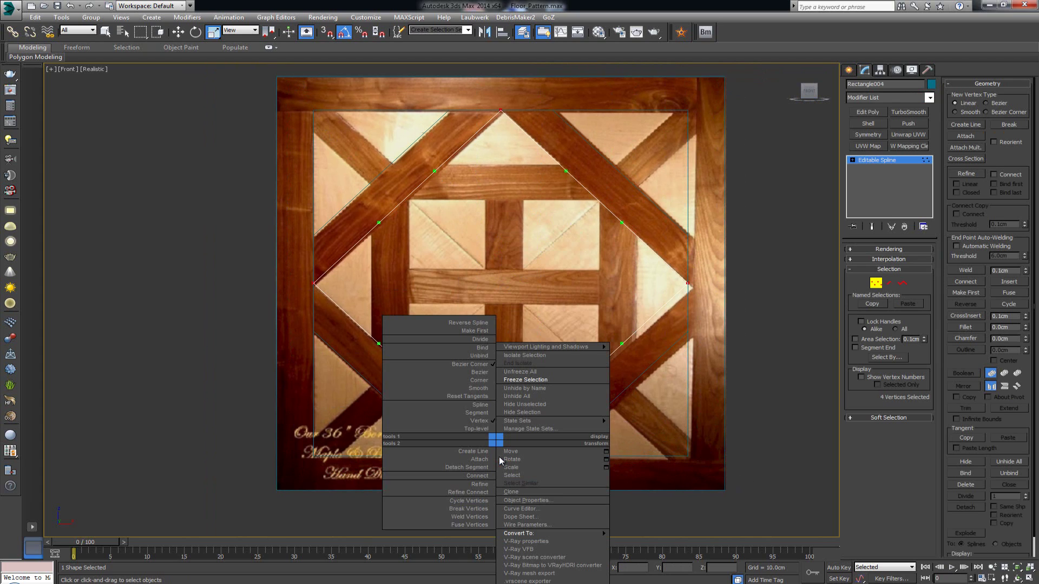
{"action": "left_click", "coordinate": [479, 380]}
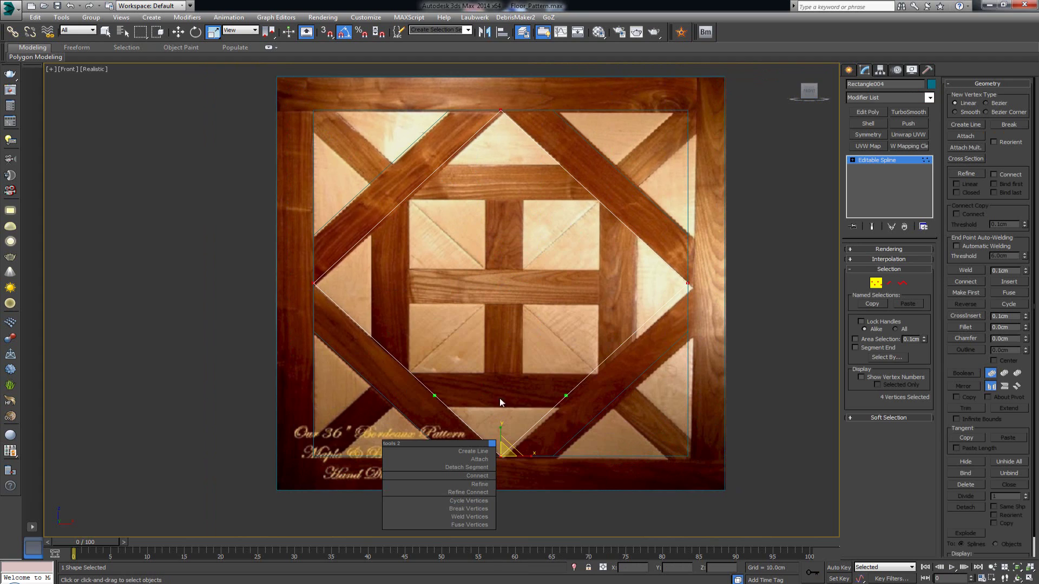
Chamfer the diamond copy's four corners into an octagon whose cuts follow the inner edges of the light triangles.
{"action": "left_click", "coordinate": [972, 336]}
{"action": "left_click_drag", "start_coordinate": [502, 452], "coordinate": [513, 356]}
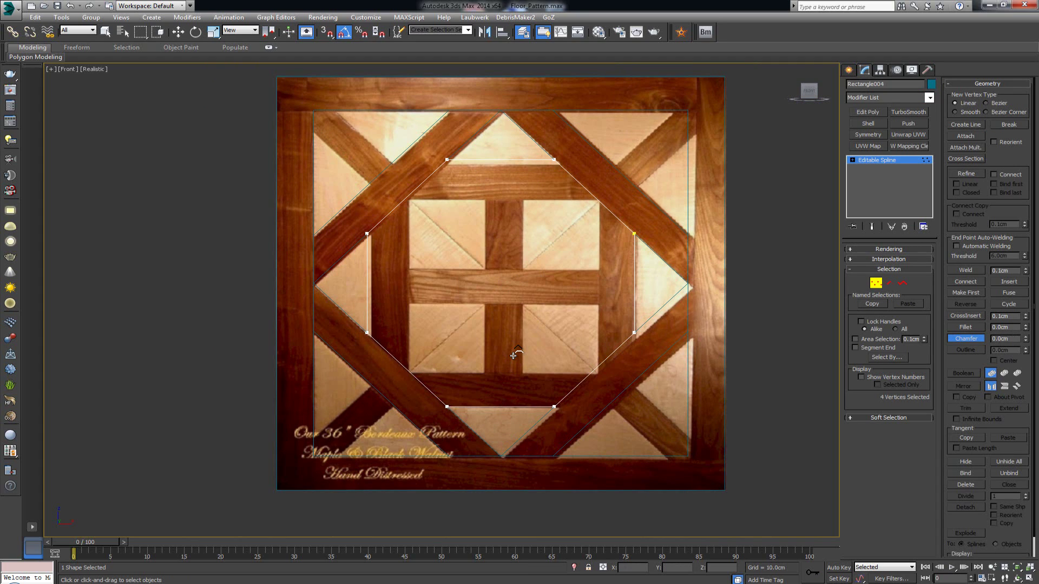
{"action": "right_click", "coordinate": [522, 368]}
{"action": "right_click", "coordinate": [586, 373]}
{"action": "left_click", "coordinate": [629, 339]}
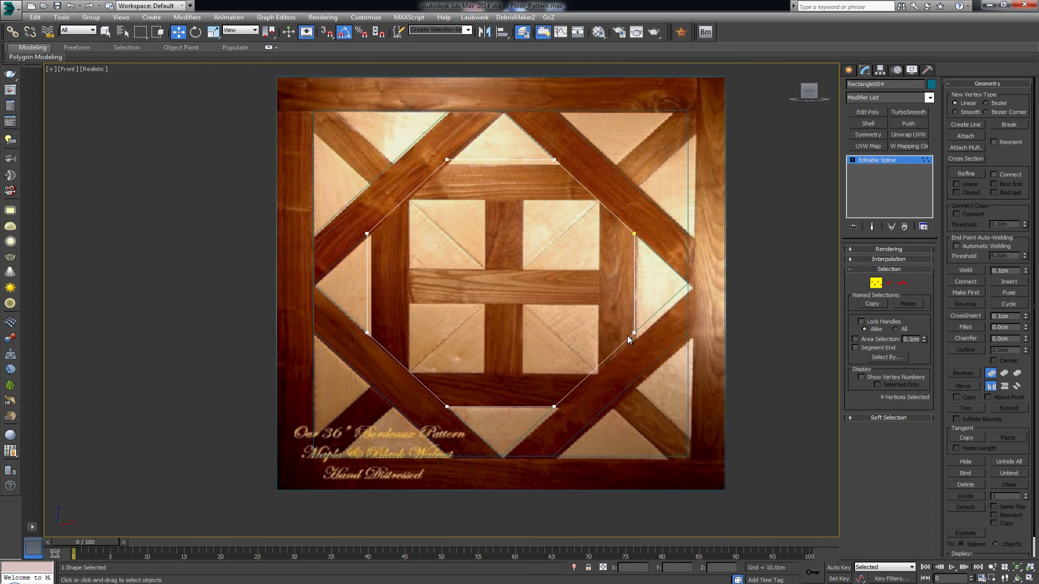
{"action": "left_click", "coordinate": [876, 283]}
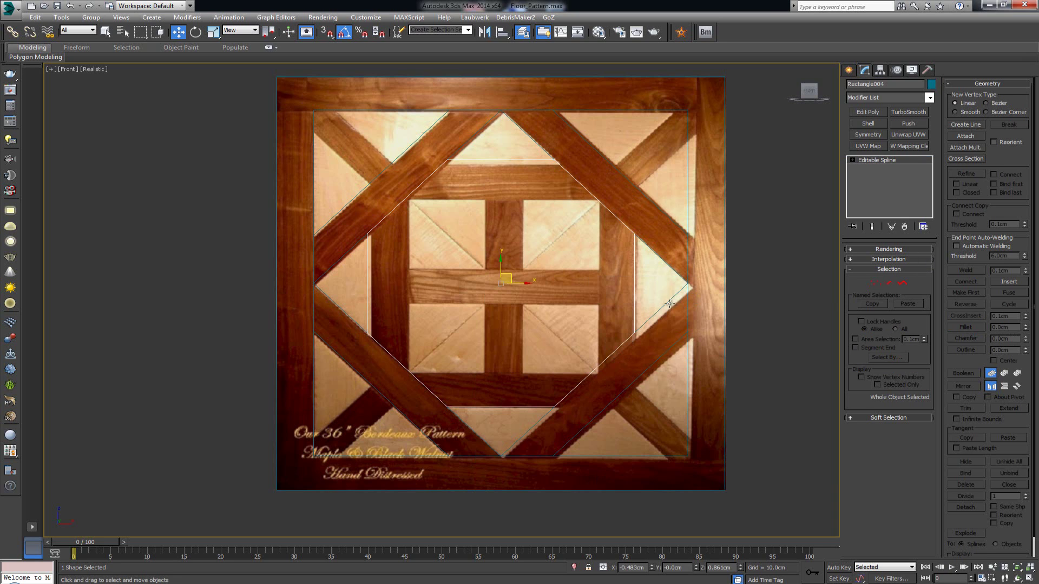
Clone the original diamond in place, then make another copy rotated 45 degrees into an upright square.
{"action": "left_click", "coordinate": [657, 317]}
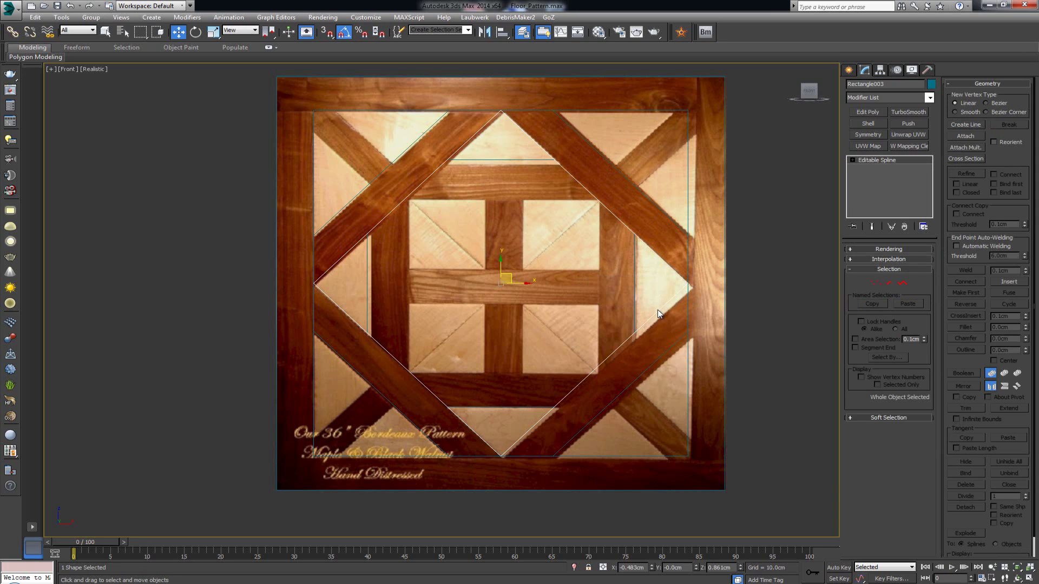
{"action": "key", "text": "ctrl+v"}
{"action": "left_click", "coordinate": [490, 335]}
{"action": "key", "text": "e"}
{"action": "left_click_drag", "start_coordinate": [522, 269], "coordinate": [518, 303], "text": "shift"}
{"action": "left_click", "coordinate": [530, 339]}
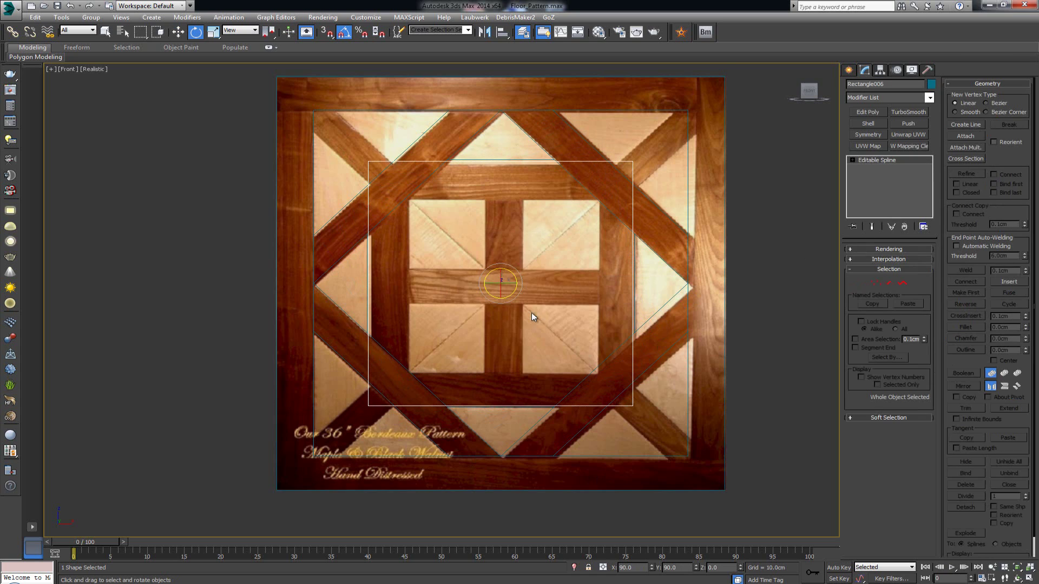
Scale the upright square down uniformly to about 49.58% to surround the central four-tile block.
{"action": "scroll", "coordinate": [532, 313], "scroll_direction": "up", "scroll_amount": 3}
{"action": "key", "text": "r"}
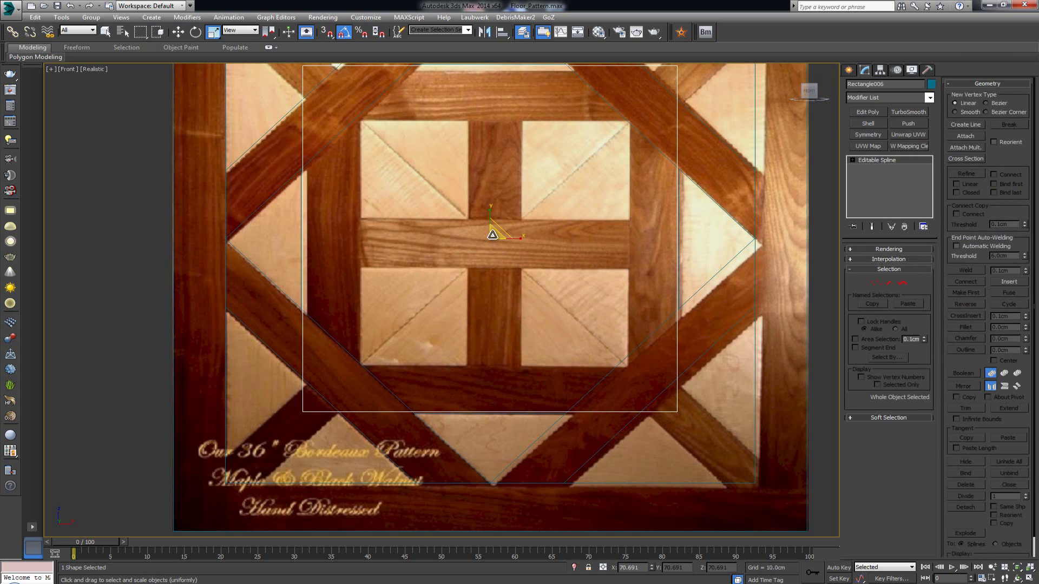
{"action": "left_click_drag", "start_coordinate": [492, 234], "coordinate": [494, 257]}
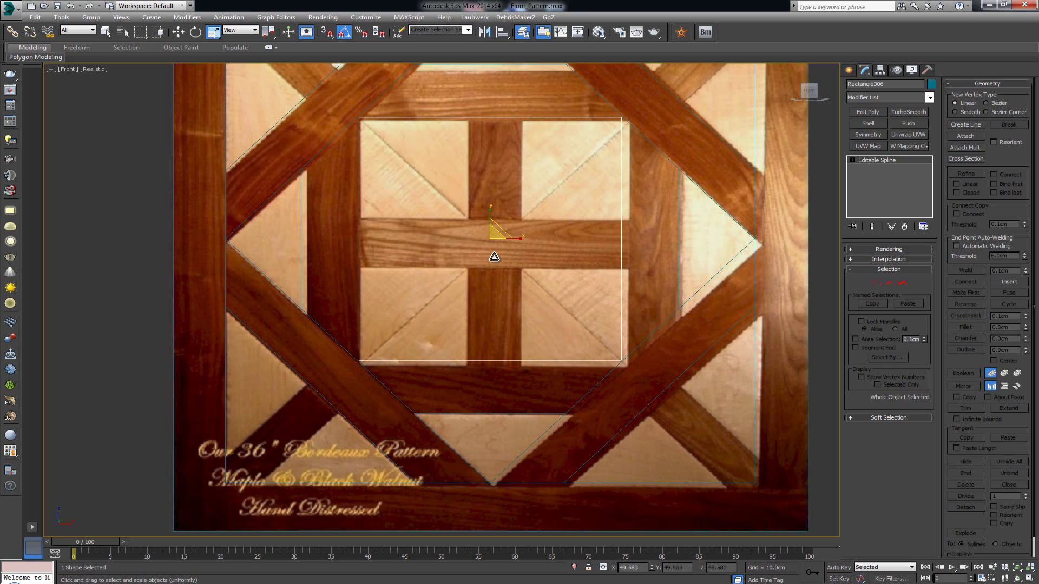
Fine-tune the central square's scale to 49.981% with the Scale Transform Type-In so its corner meets the diamond's edge.
{"action": "scroll", "coordinate": [447, 303], "scroll_direction": "up", "scroll_amount": 5}
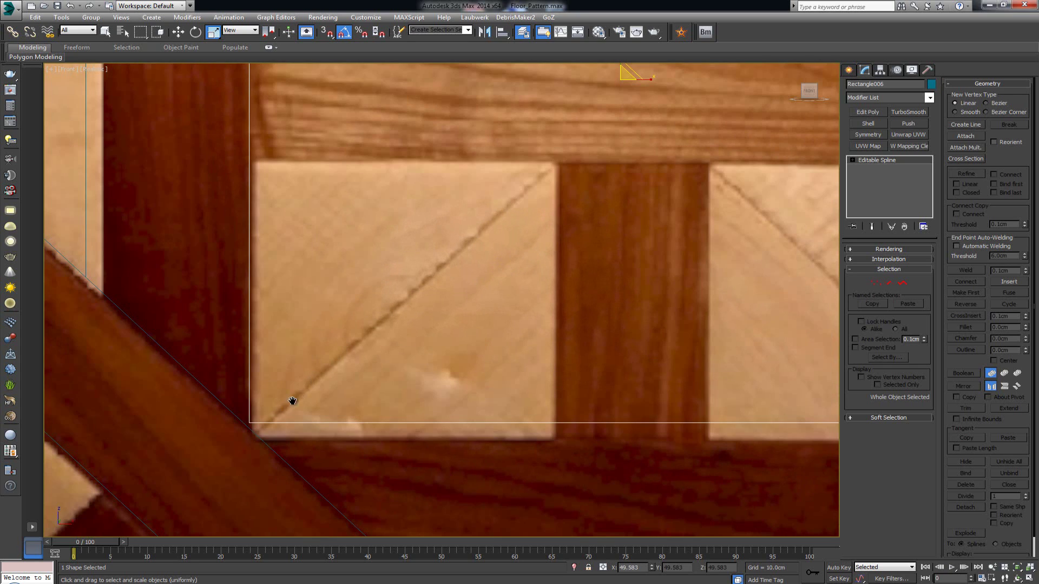
{"action": "scroll", "coordinate": [469, 309], "scroll_direction": "up", "scroll_amount": 2}
{"action": "scroll", "coordinate": [421, 325], "scroll_direction": "up", "scroll_amount": 3}
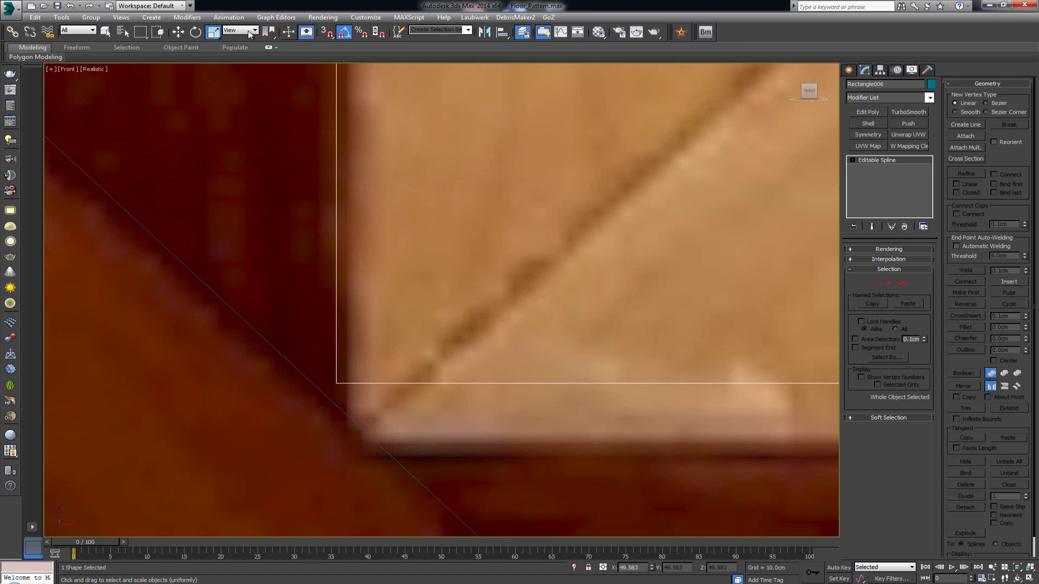
{"action": "right_click", "coordinate": [216, 34]}
{"action": "left_click_drag", "start_coordinate": [365, 359], "coordinate": [558, 212]}
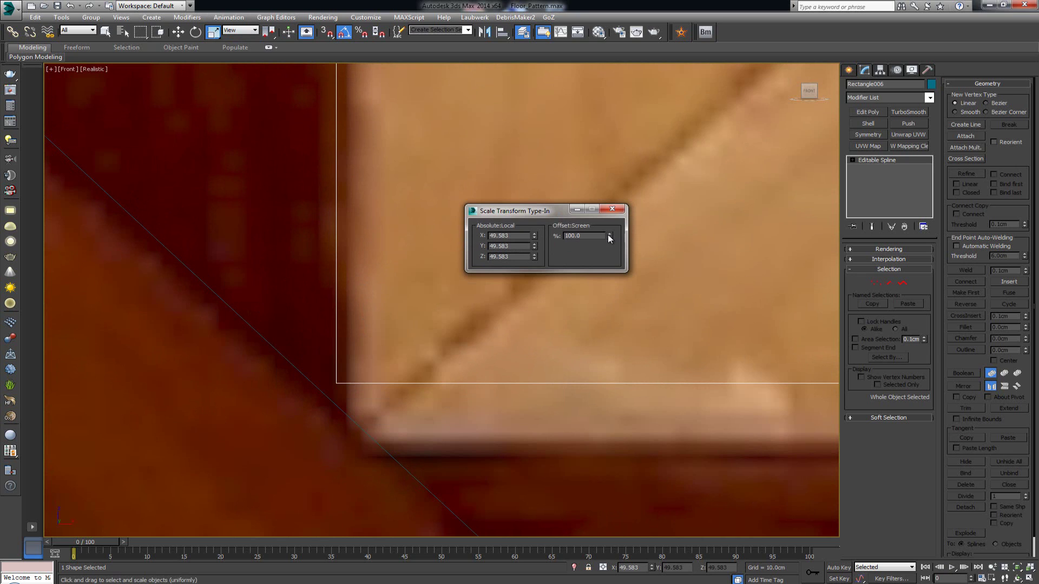
{"action": "left_click_drag", "start_coordinate": [609, 234], "coordinate": [609, 234]}
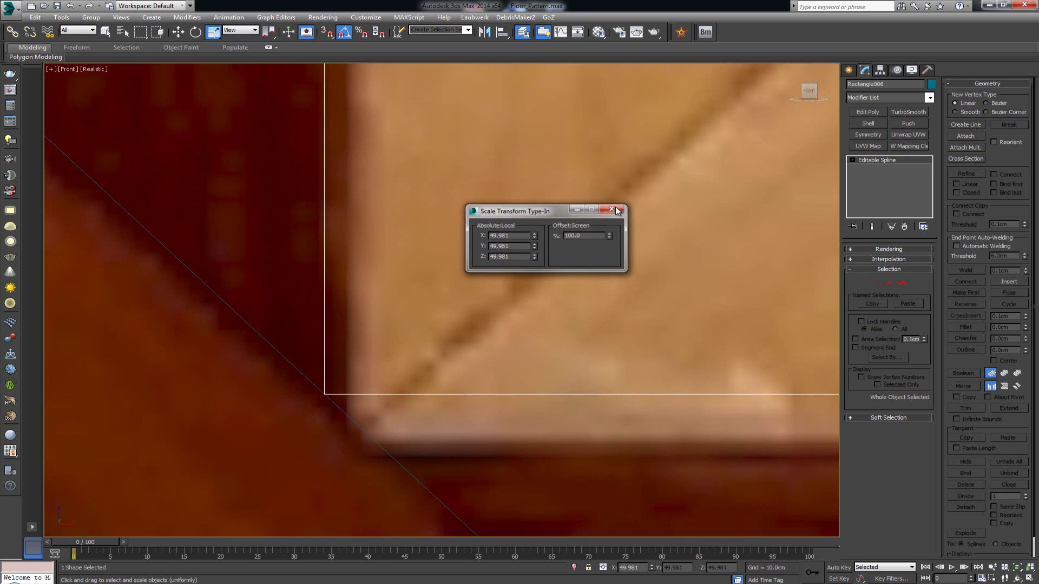
{"action": "left_click", "coordinate": [612, 209]}
Select all the traced shapes and examine how they line up with the whole reference pattern.
{"action": "middle_click_drag", "start_coordinate": [624, 133], "coordinate": [591, 171]}
{"action": "scroll", "coordinate": [494, 304], "scroll_direction": "down", "scroll_amount": 6}
{"action": "middle_click_drag", "start_coordinate": [695, 121], "coordinate": [530, 284]}
{"action": "scroll", "coordinate": [546, 258], "scroll_direction": "down", "scroll_amount": 3}
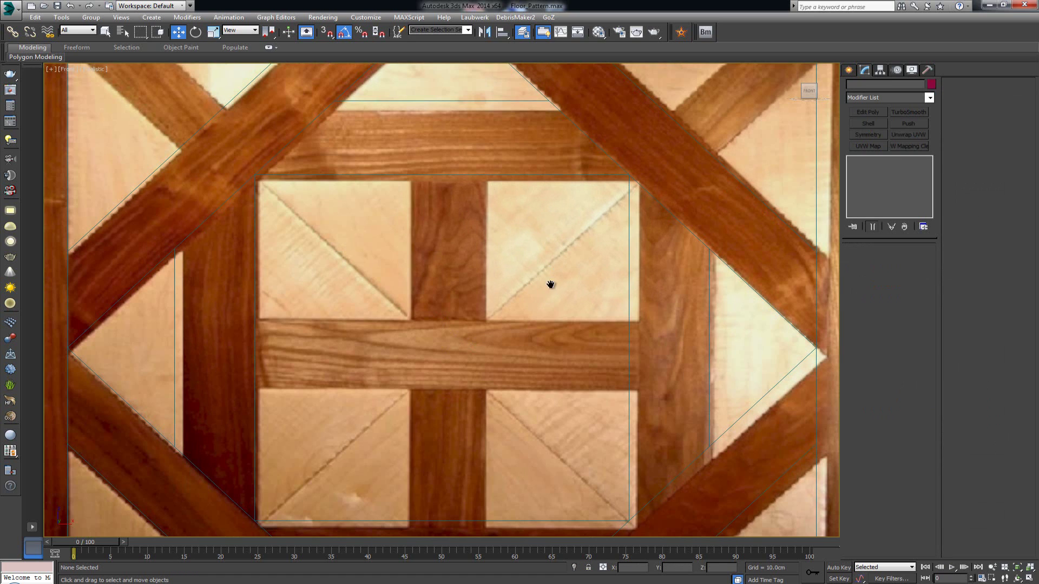
{"action": "scroll", "coordinate": [551, 284], "scroll_direction": "down", "scroll_amount": 4}
{"action": "scroll", "coordinate": [761, 225], "scroll_direction": "down", "scroll_amount": 3}
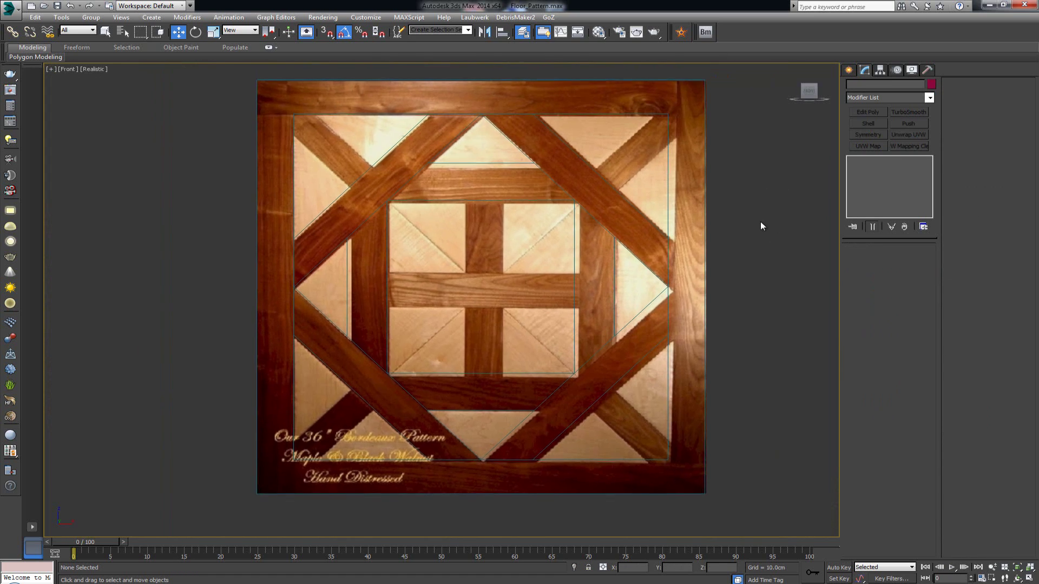
{"action": "left_click_drag", "start_coordinate": [363, 99], "coordinate": [705, 361]}
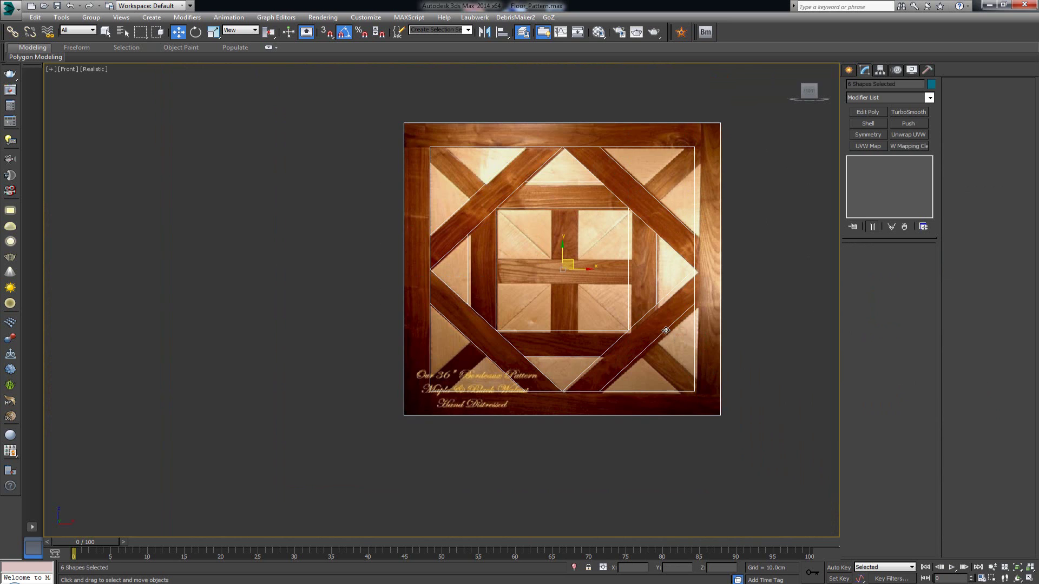
{"action": "scroll", "coordinate": [663, 330], "scroll_direction": "up", "scroll_amount": 2}
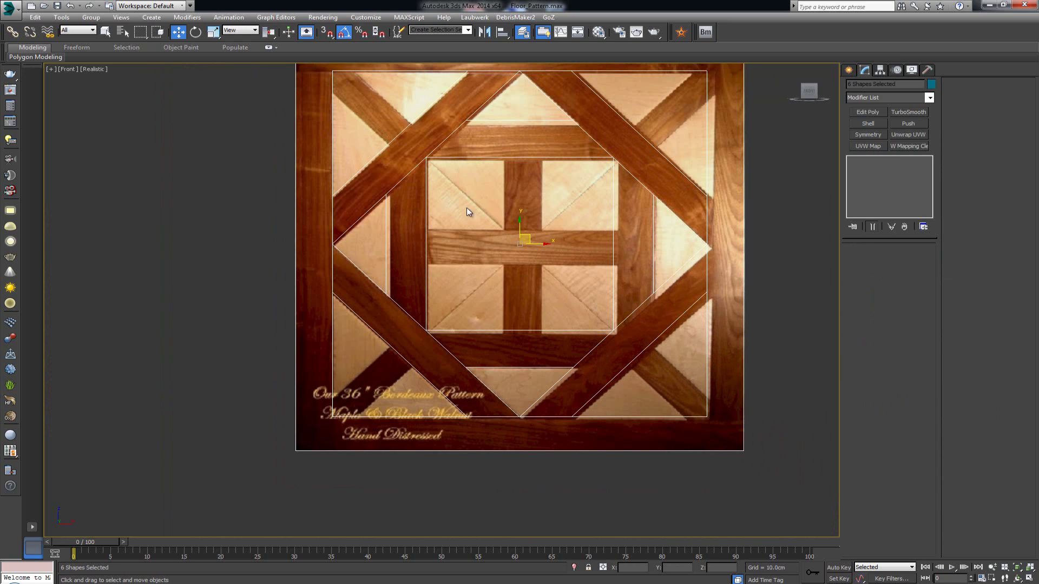
{"action": "middle_click_drag", "start_coordinate": [585, 226], "coordinate": [575, 295]}
{"action": "scroll", "coordinate": [575, 293], "scroll_direction": "up", "scroll_amount": 2}
{"action": "middle_click_drag", "start_coordinate": [740, 282], "coordinate": [668, 337]}
Attach Rectangle002 through Rectangle006 to the outer border shape with Attach Multiple.
{"action": "left_click_drag", "start_coordinate": [709, 308], "coordinate": [709, 307]}
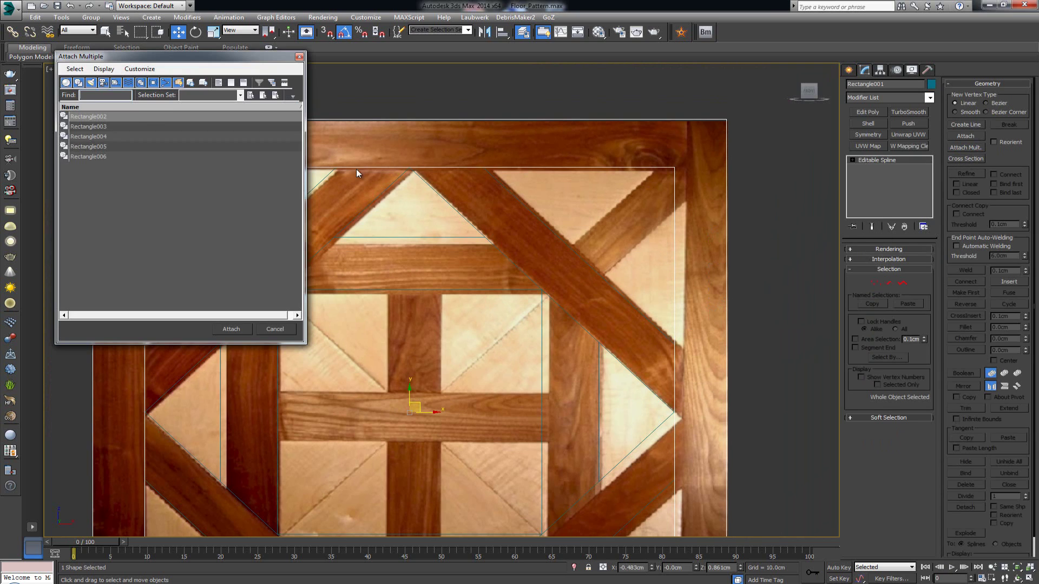
{"action": "key", "text": "ctrl+a"}
{"action": "left_click", "coordinate": [232, 329]}
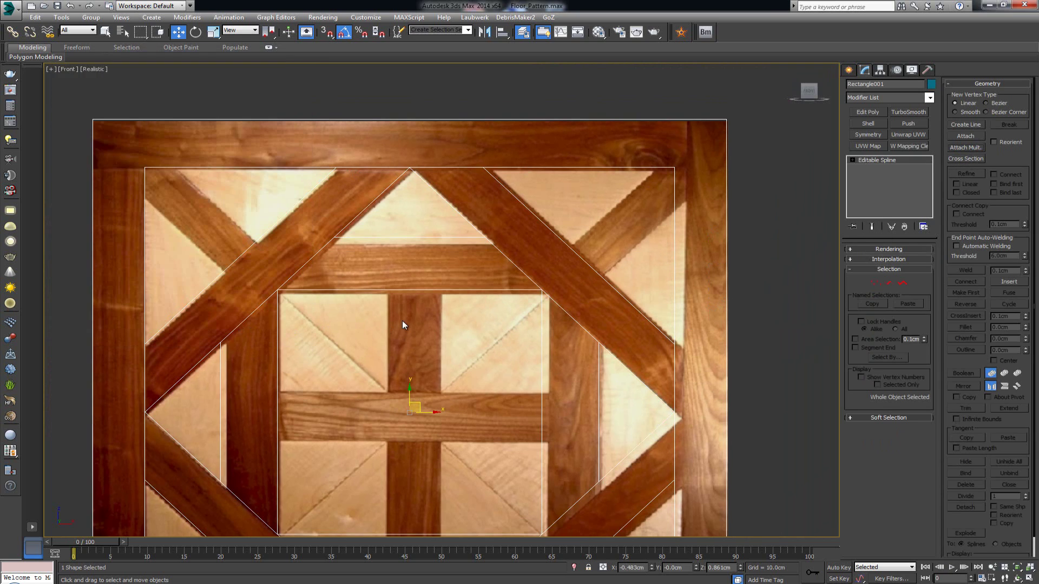
Draw a straight horizontal line along the lower edge of the central crossboard, spanning the width of the central square.
{"action": "middle_click_drag", "start_coordinate": [360, 324], "coordinate": [417, 315]}
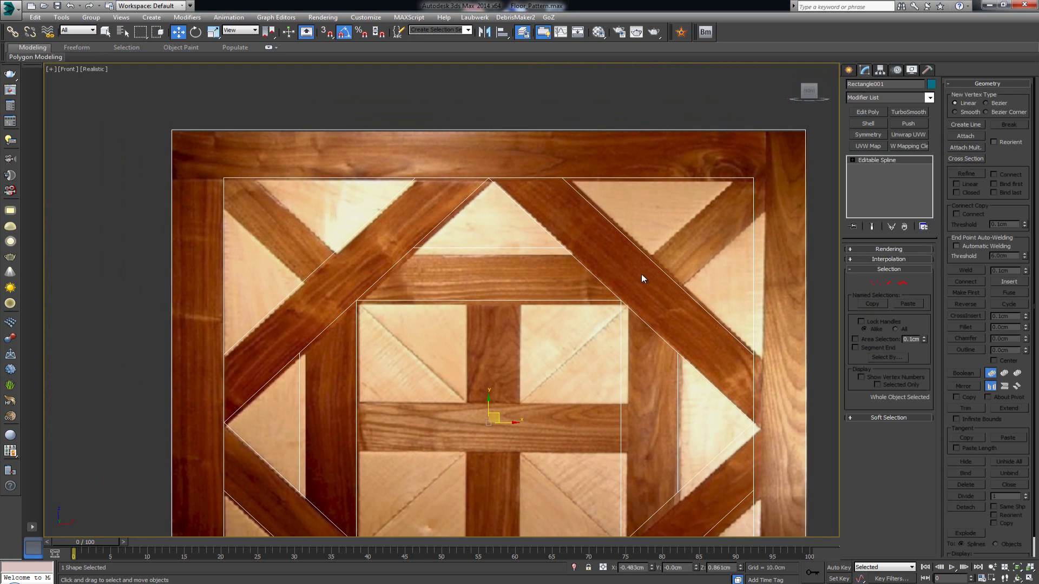
{"action": "middle_click_drag", "start_coordinate": [524, 307], "coordinate": [525, 242]}
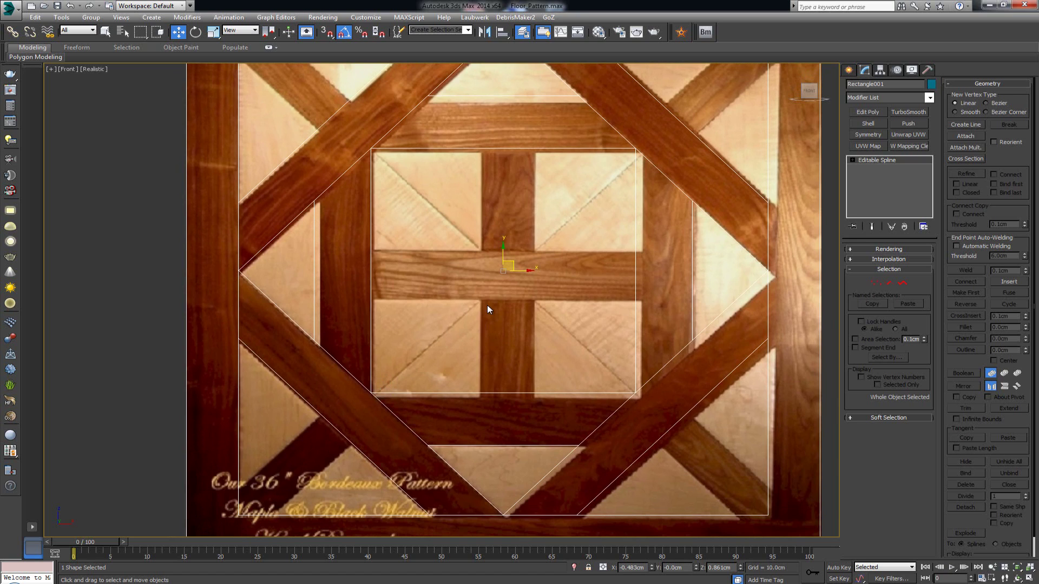
{"action": "scroll", "coordinate": [488, 309], "scroll_direction": "up", "scroll_amount": 3}
{"action": "right_click", "coordinate": [430, 270]}
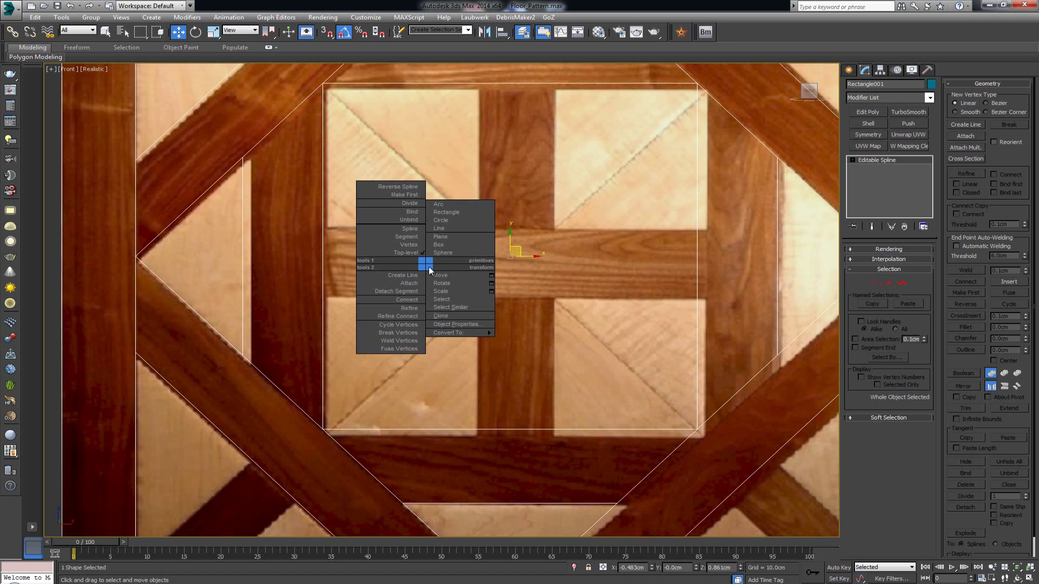
{"action": "left_click", "coordinate": [460, 230]}
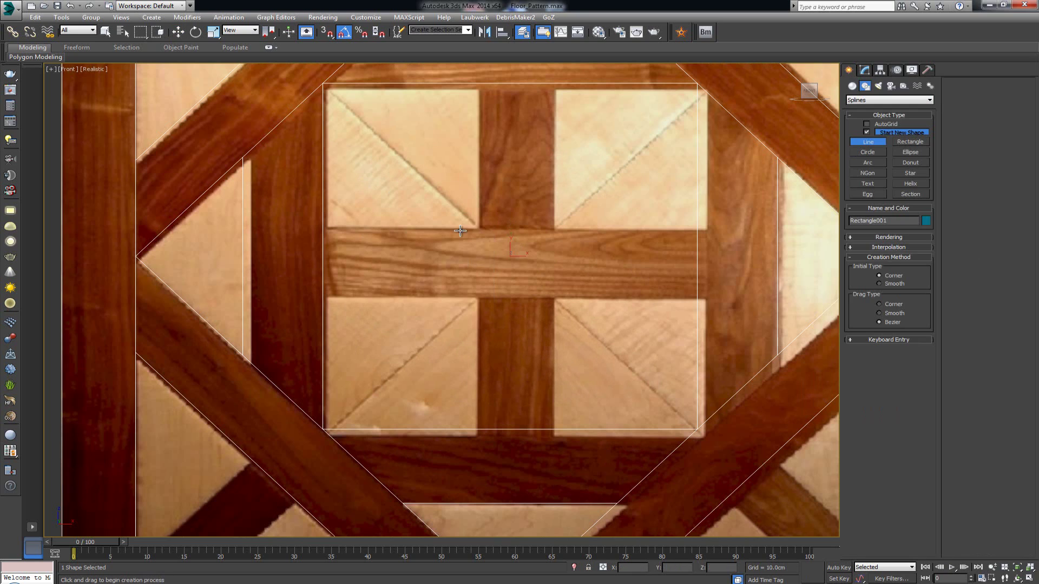
{"action": "left_click", "coordinate": [323, 296]}
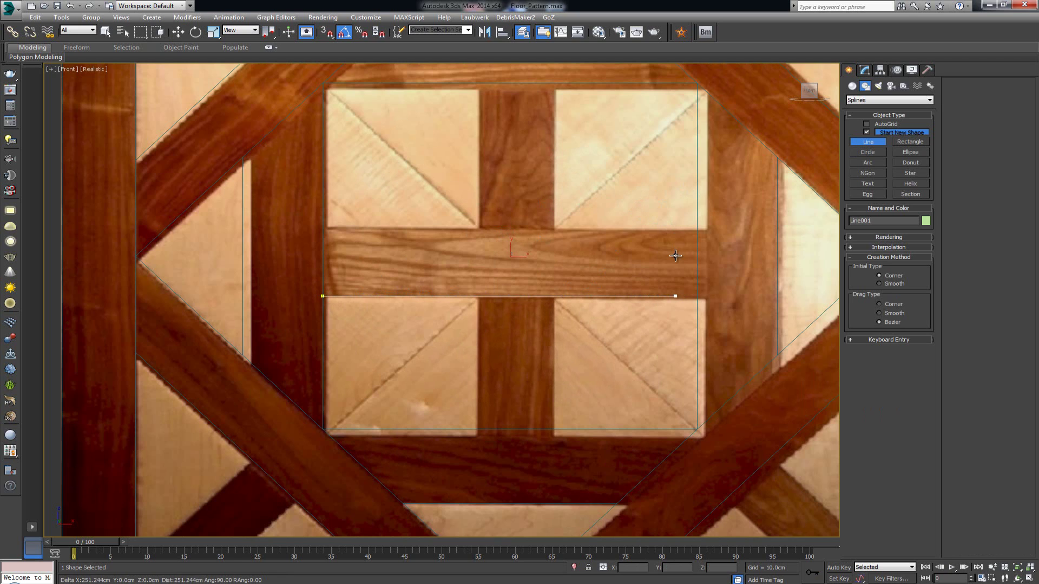
{"action": "left_click", "coordinate": [697, 274], "text": "shift"}
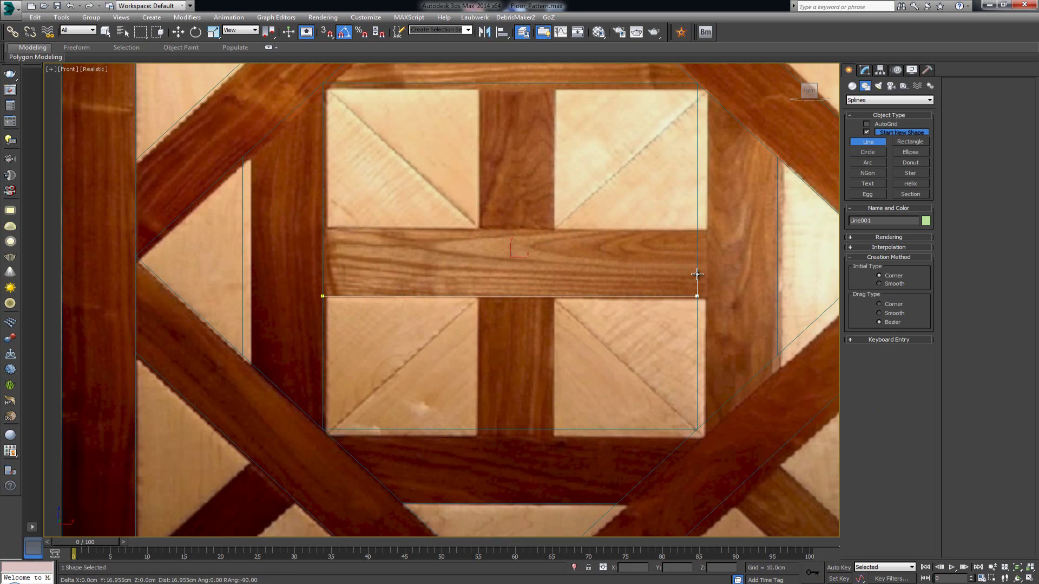
{"action": "right_click", "coordinate": [697, 231]}
Draw a straight horizontal line along the upper edge of the central crossboard, across the full central square.
{"action": "left_click", "coordinate": [698, 231]}
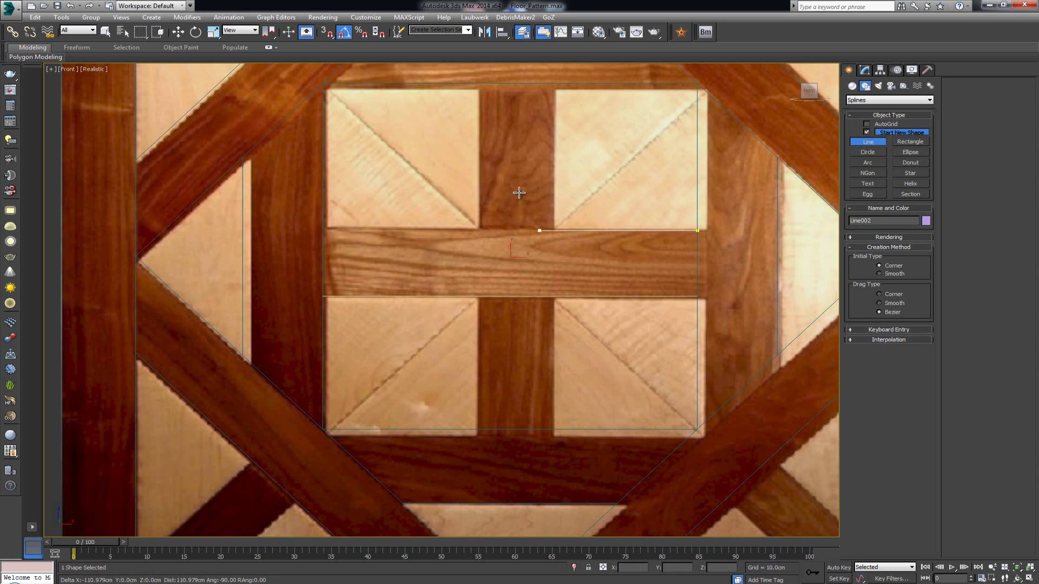
{"action": "left_click", "coordinate": [323, 191], "text": "shift"}
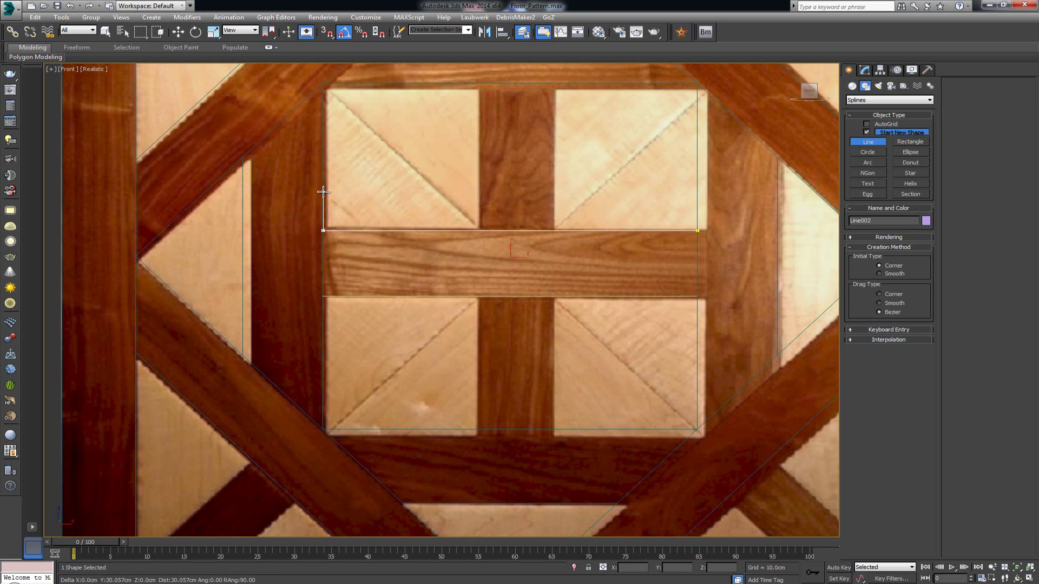
{"action": "right_click", "coordinate": [322, 196]}
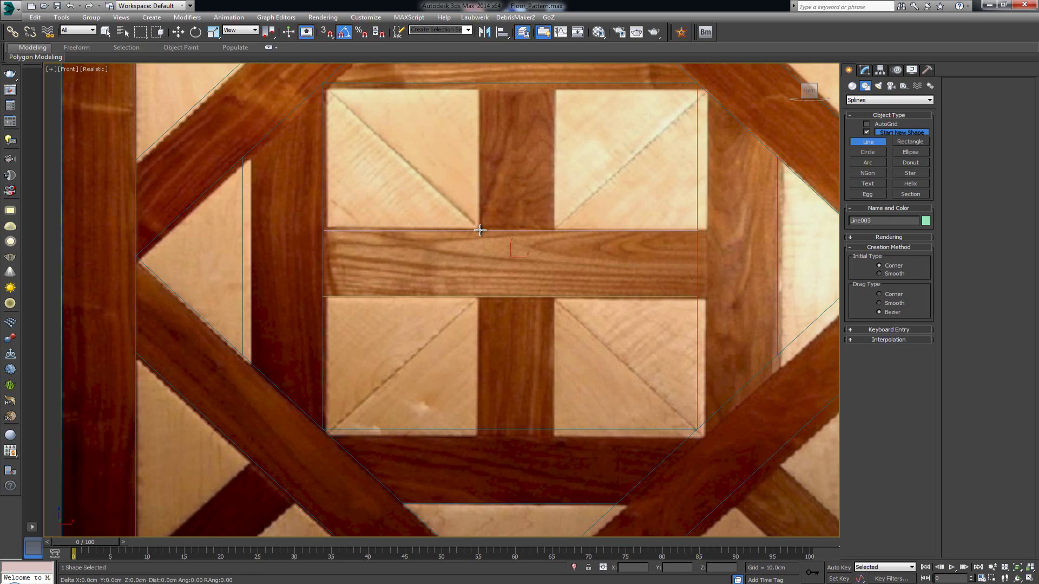
Draw two straight vertical lines along both edges of the upper vertical crossboard, between the horizontal crossboard and the central square's upper edge.
{"action": "left_click", "coordinate": [480, 231]}
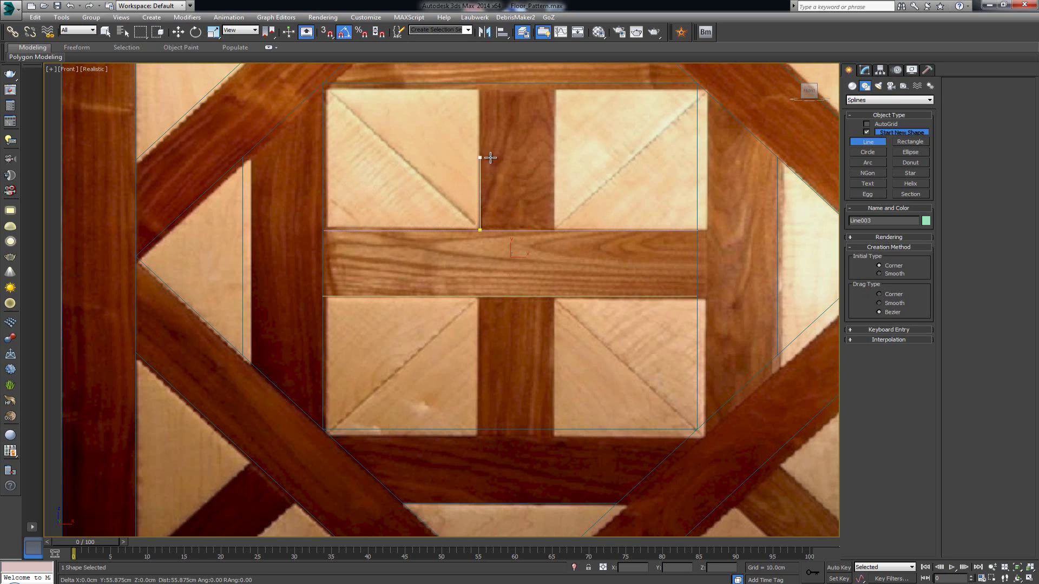
{"action": "left_click", "coordinate": [499, 85], "text": "shift"}
{"action": "right_click", "coordinate": [551, 89]}
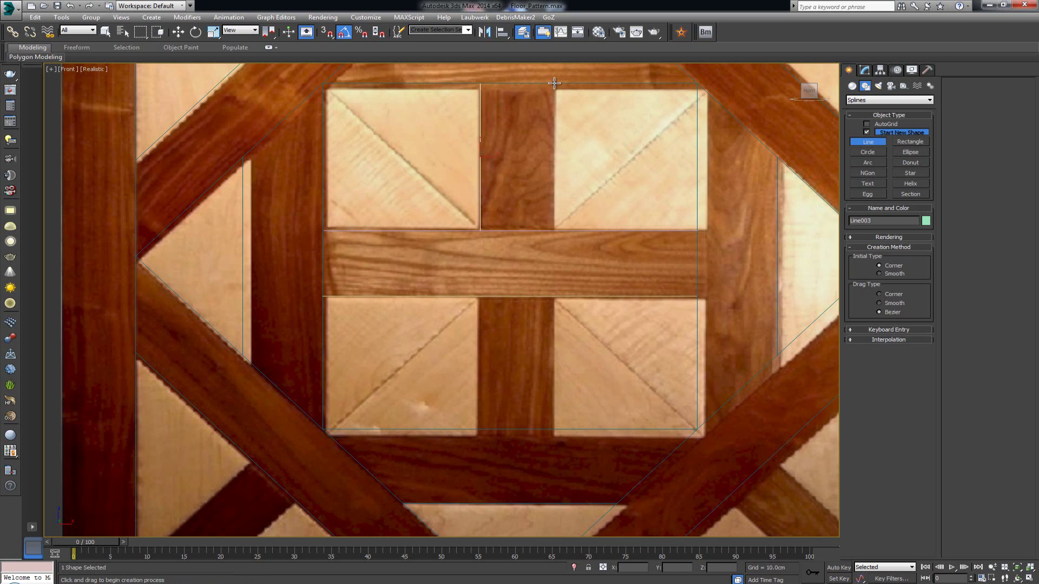
{"action": "left_click", "coordinate": [556, 82]}
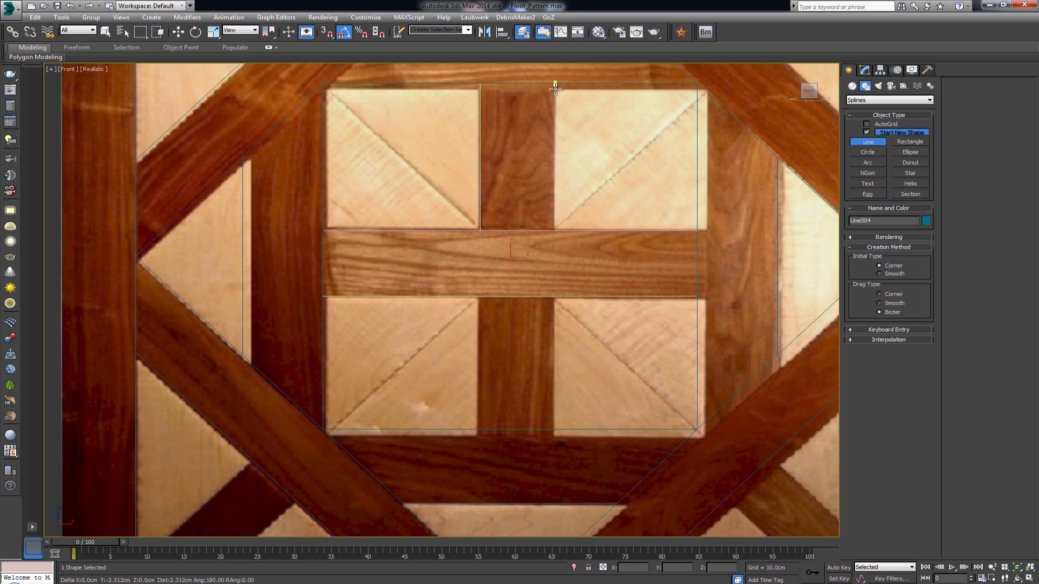
{"action": "left_click", "coordinate": [578, 230]}
{"action": "right_click", "coordinate": [578, 230]}
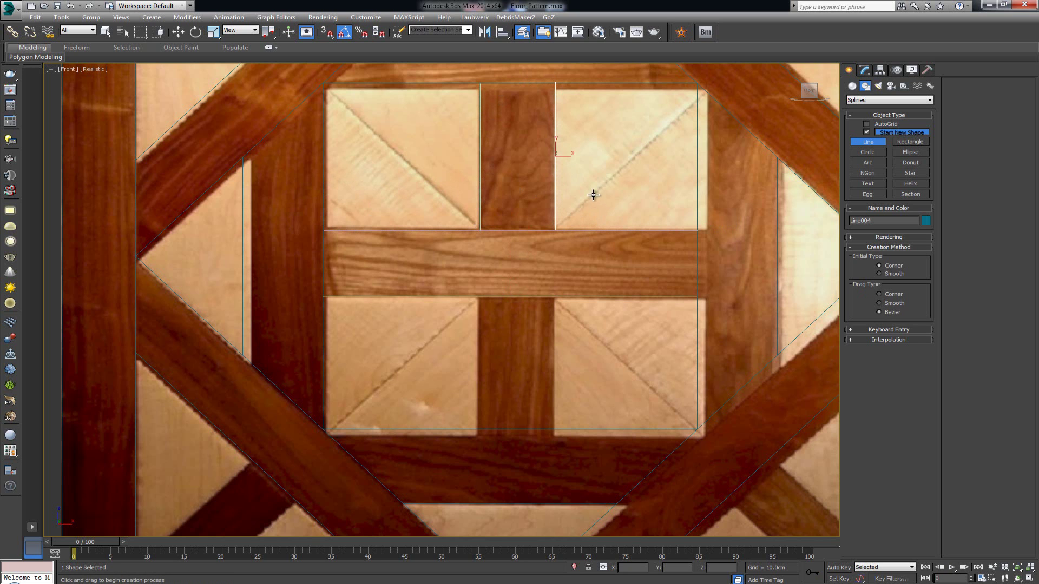
Draw a diagonal line along the lower edge of the upper-left corner board, from the inner border to the diagonal board.
{"action": "middle_click_drag", "start_coordinate": [397, 168], "coordinate": [433, 274]}
{"action": "mouse_move", "coordinate": [349, 167]}
{"action": "middle_mouse_down"}
{"action": "mouse_move", "coordinate": [410, 302]}
{"action": "mouse_move", "coordinate": [394, 293]}
{"action": "middle_mouse_up"}
{"action": "scroll", "coordinate": [394, 293], "scroll_direction": "up", "scroll_amount": 2}
{"action": "middle_click_drag", "start_coordinate": [337, 226], "coordinate": [356, 255]}
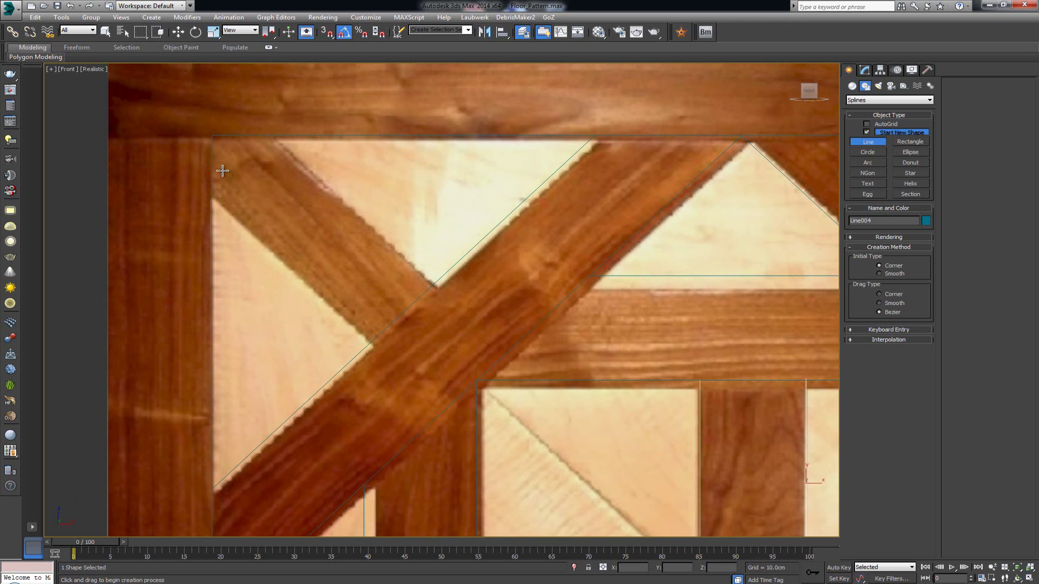
{"action": "left_click", "coordinate": [211, 195]}
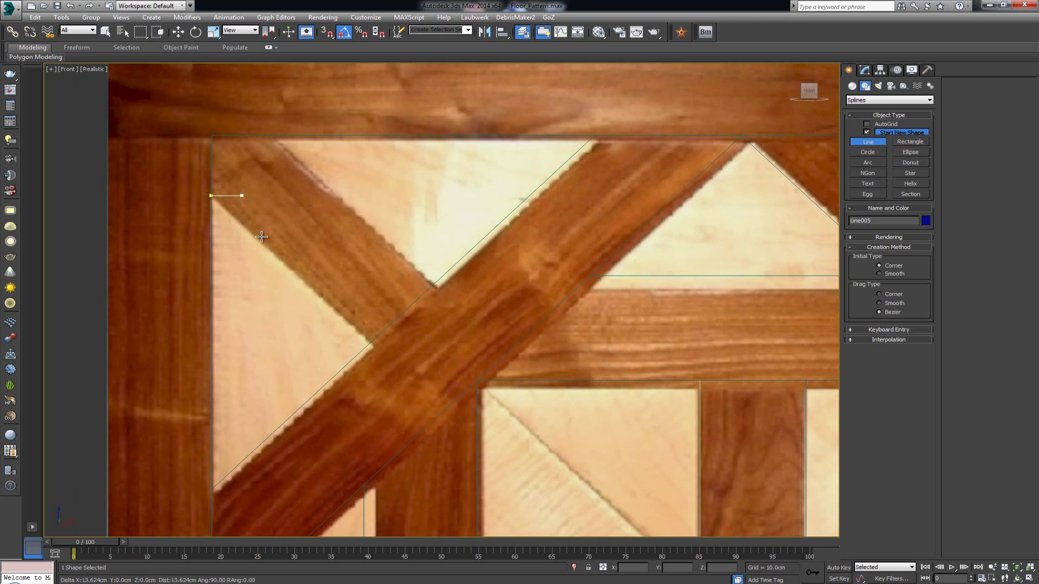
{"action": "left_click", "coordinate": [369, 343]}
{"action": "right_click", "coordinate": [428, 315]}
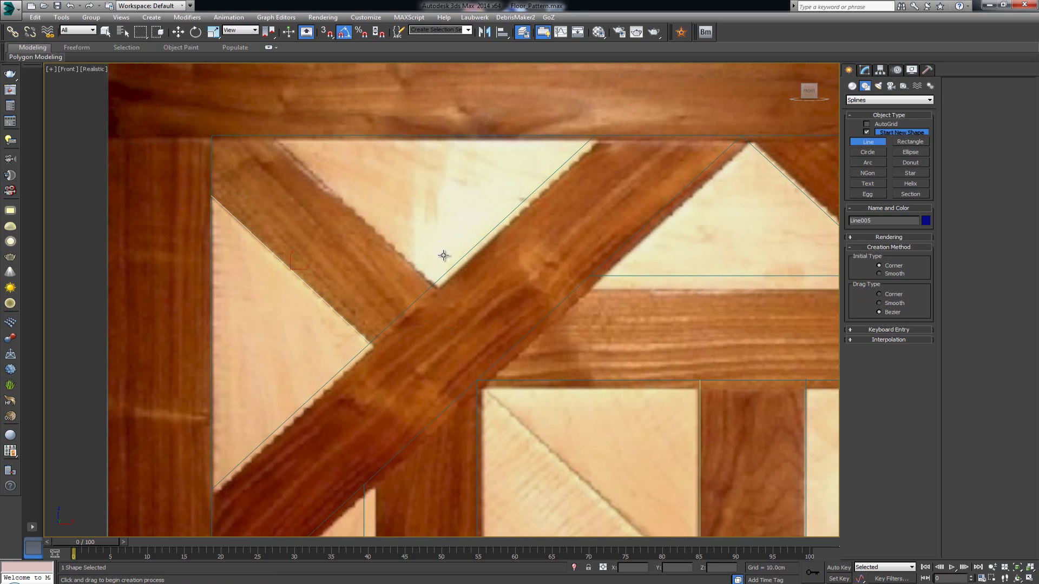
Draw a parallel diagonal line along the upper edge of the upper-left corner board and check where both lines meet the diagonal board.
{"action": "left_click", "coordinate": [433, 284]}
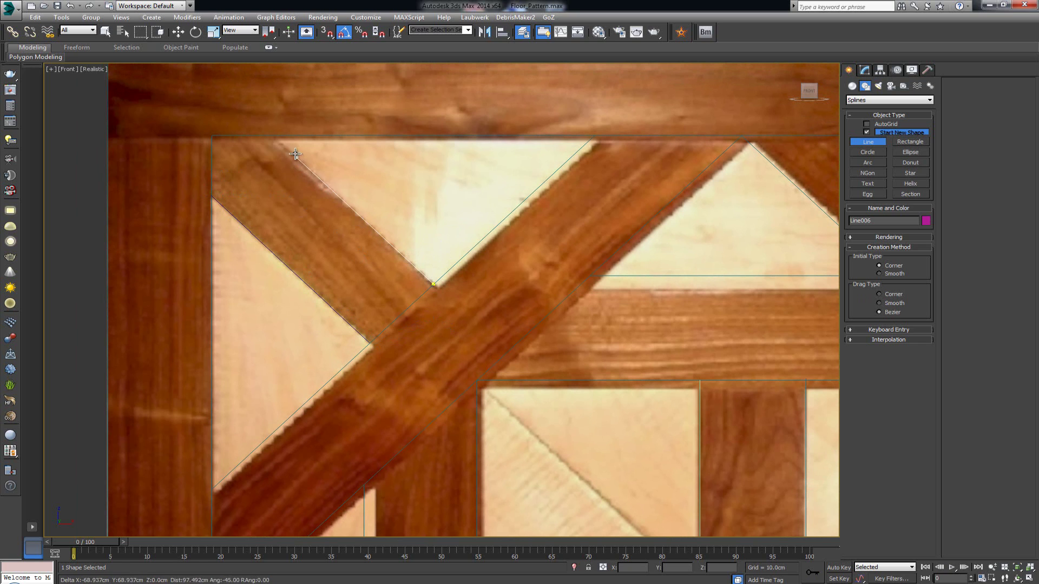
{"action": "left_click", "coordinate": [268, 135]}
{"action": "right_click", "coordinate": [269, 135]}
{"action": "scroll", "coordinate": [358, 309], "scroll_direction": "up", "scroll_amount": 10}
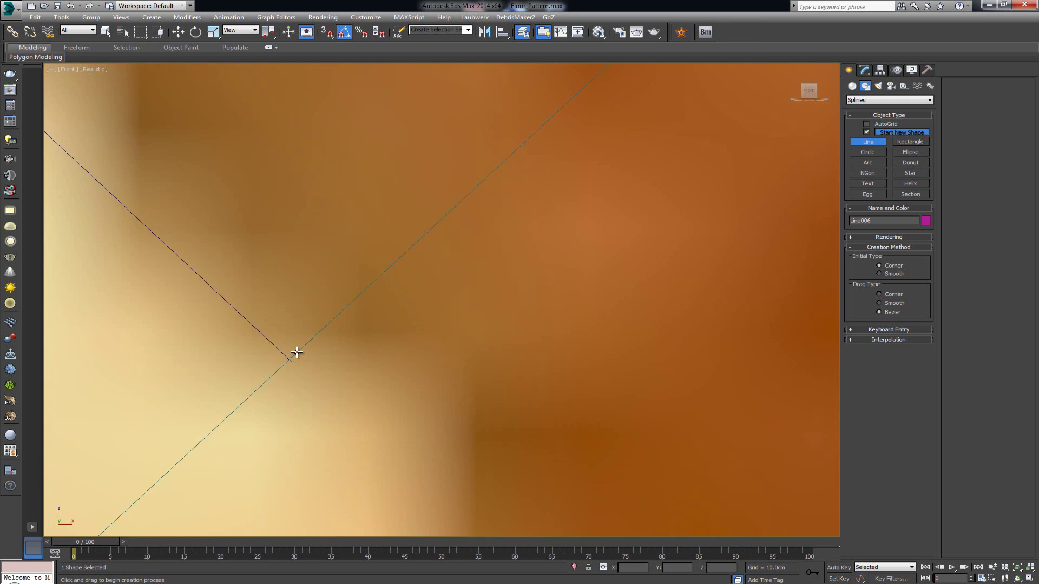
{"action": "scroll", "coordinate": [297, 353], "scroll_direction": "down", "scroll_amount": 5}
{"action": "middle_click_drag", "start_coordinate": [550, 115], "coordinate": [529, 212]}
{"action": "scroll", "coordinate": [487, 195], "scroll_direction": "up", "scroll_amount": 4}
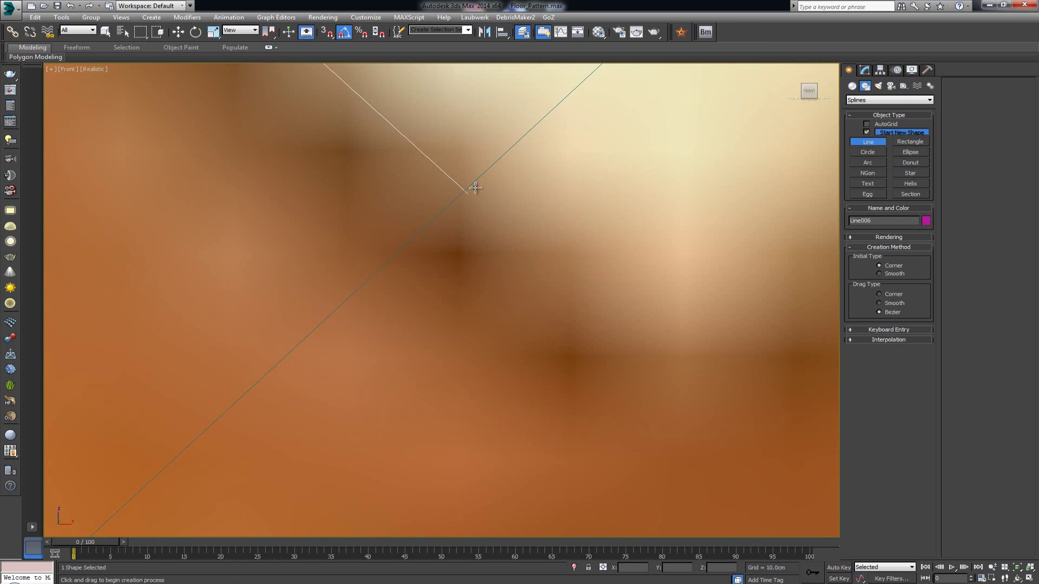
{"action": "scroll", "coordinate": [463, 201], "scroll_direction": "down", "scroll_amount": 6}
{"action": "scroll", "coordinate": [463, 202], "scroll_direction": "down", "scroll_amount": 8}
Attach the lower edge line of the upper-left corner board to the selected upper edge line.
{"action": "key", "text": "w"}
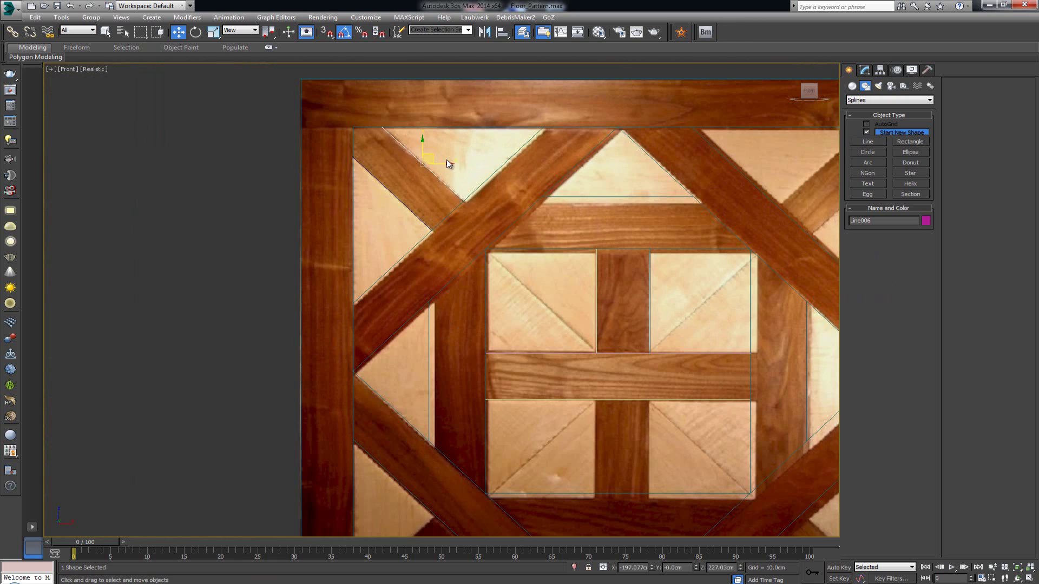
{"action": "left_click", "coordinate": [865, 70]}
{"action": "left_click", "coordinate": [966, 135]}
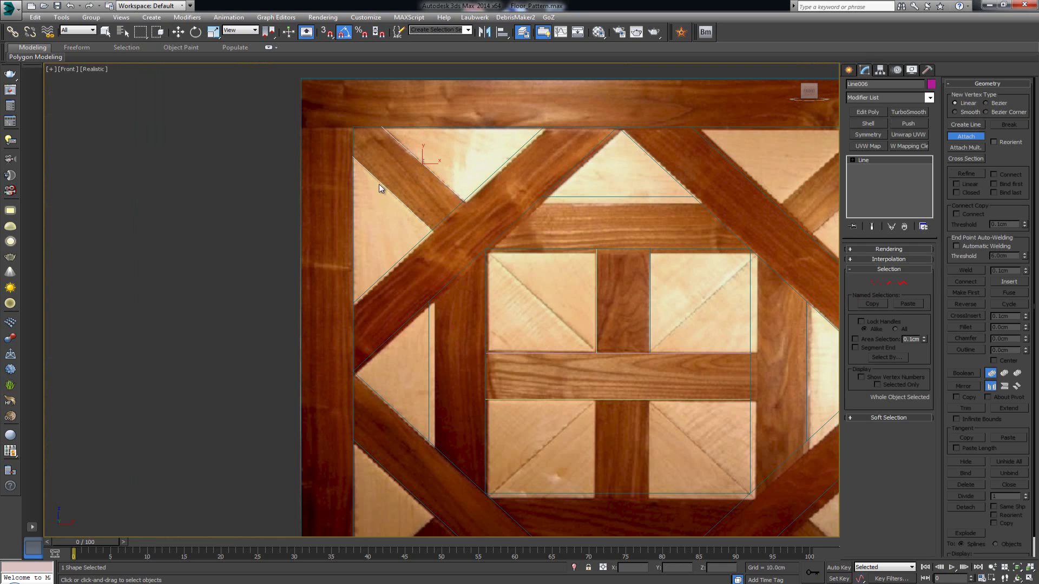
{"action": "key", "text": "w"}
Mirror the upper-left corner board lines across the X axis as a copy.
{"action": "middle_click_drag", "start_coordinate": [587, 162], "coordinate": [460, 196]}
{"action": "scroll", "coordinate": [348, 146], "scroll_direction": "down", "scroll_amount": 3}
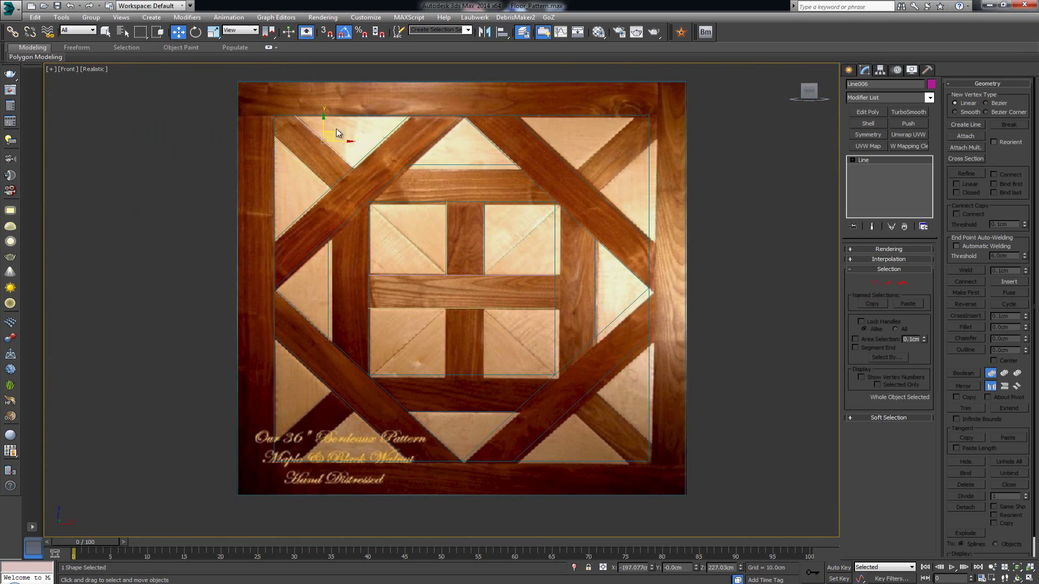
{"action": "left_click", "coordinate": [488, 36]}
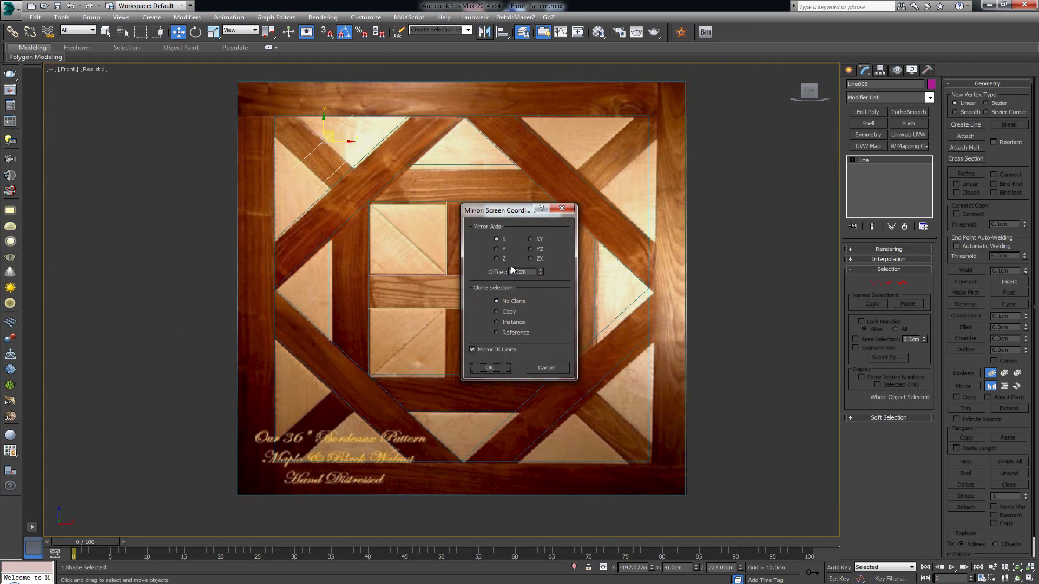
{"action": "left_click", "coordinate": [506, 250]}
{"action": "left_click", "coordinate": [497, 238]}
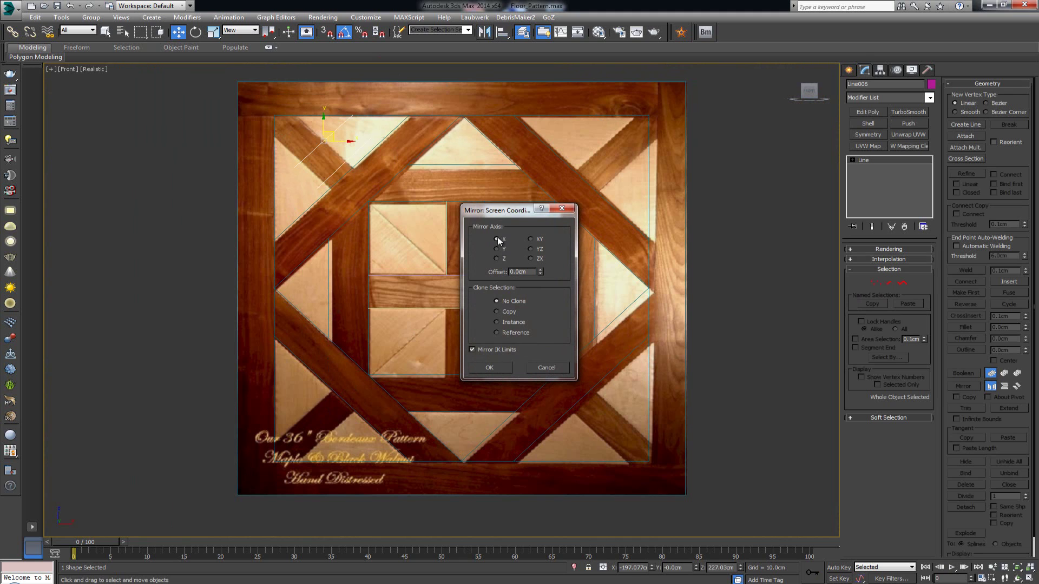
{"action": "left_click", "coordinate": [507, 311]}
{"action": "left_click", "coordinate": [511, 369]}
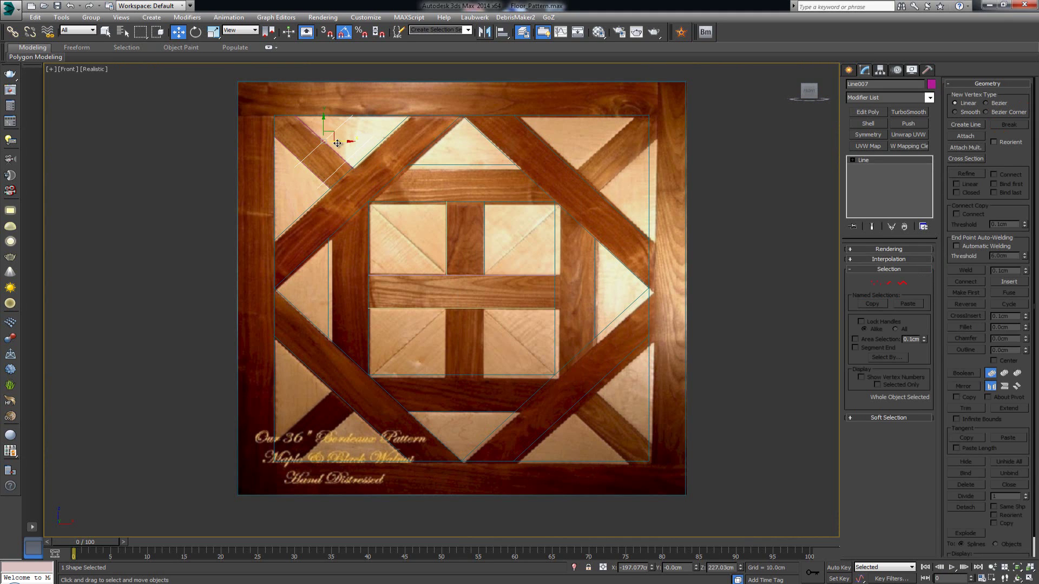
Move the mirrored copy horizontally onto the upper-right corner board and check its ends against the diagonal board's line.
{"action": "left_click_drag", "start_coordinate": [340, 145], "coordinate": [614, 156]}
{"action": "scroll", "coordinate": [615, 157], "scroll_direction": "up", "scroll_amount": 5}
{"action": "scroll", "coordinate": [242, 427], "scroll_direction": "up", "scroll_amount": 5}
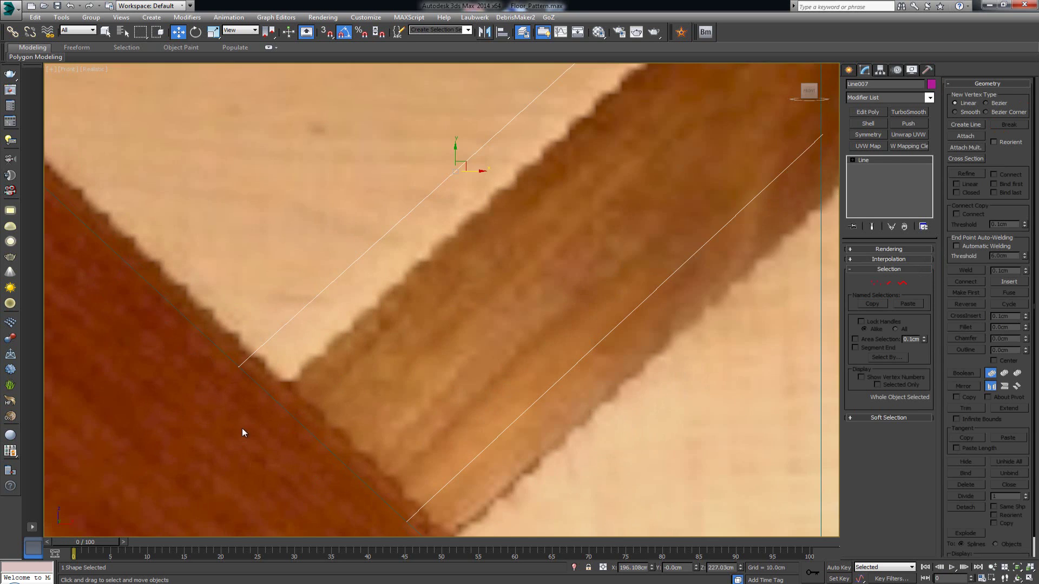
{"action": "scroll", "coordinate": [236, 418], "scroll_direction": "down", "scroll_amount": 7}
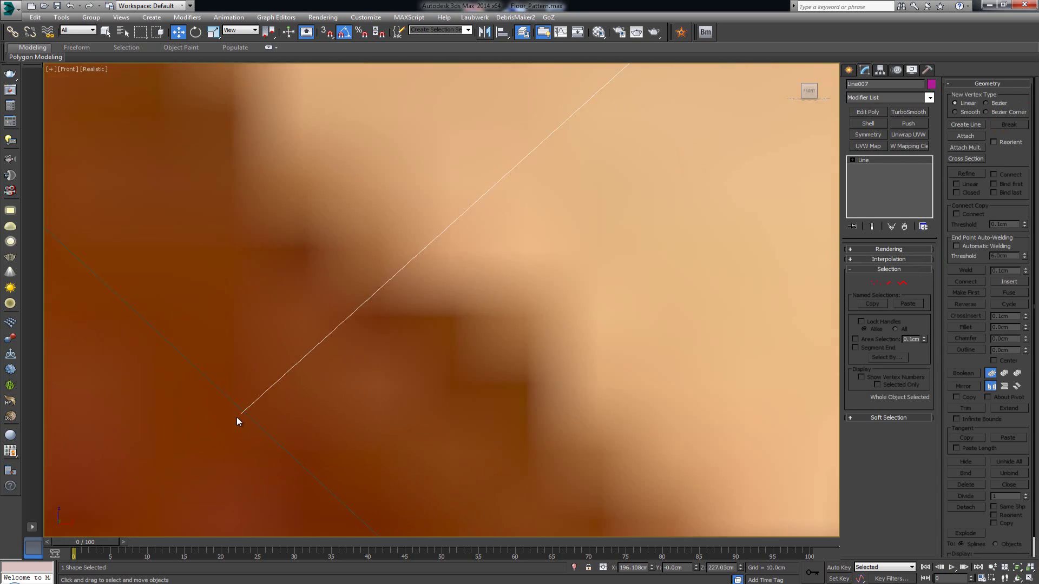
{"action": "scroll", "coordinate": [353, 343], "scroll_direction": "down", "scroll_amount": 6}
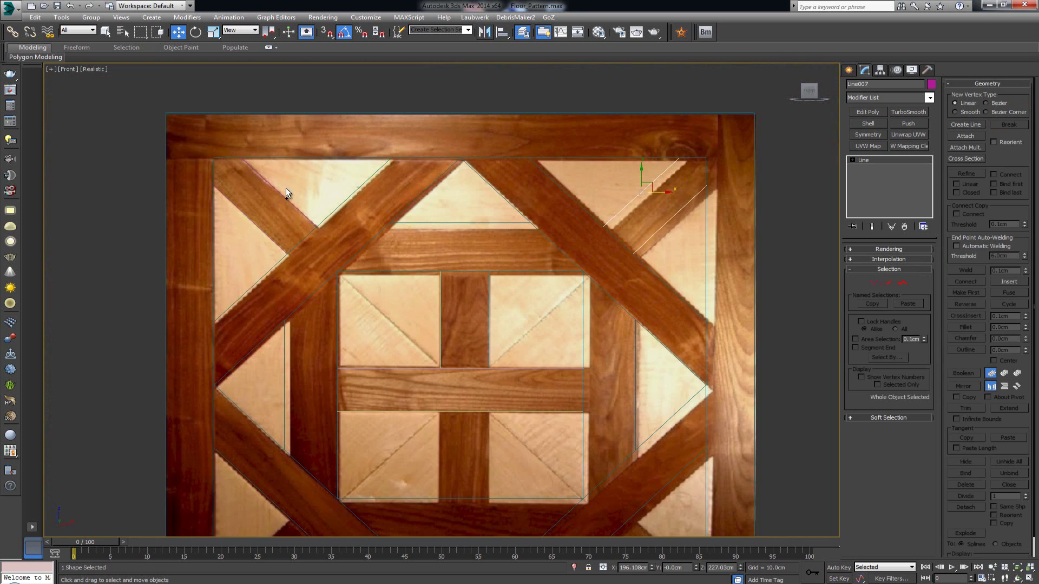
Select both upper corner board shapes and mirror them across the Y axis as copies.
{"action": "left_click", "coordinate": [285, 190], "text": "ctrl"}
{"action": "middle_click_drag", "start_coordinate": [369, 242], "coordinate": [355, 199]}
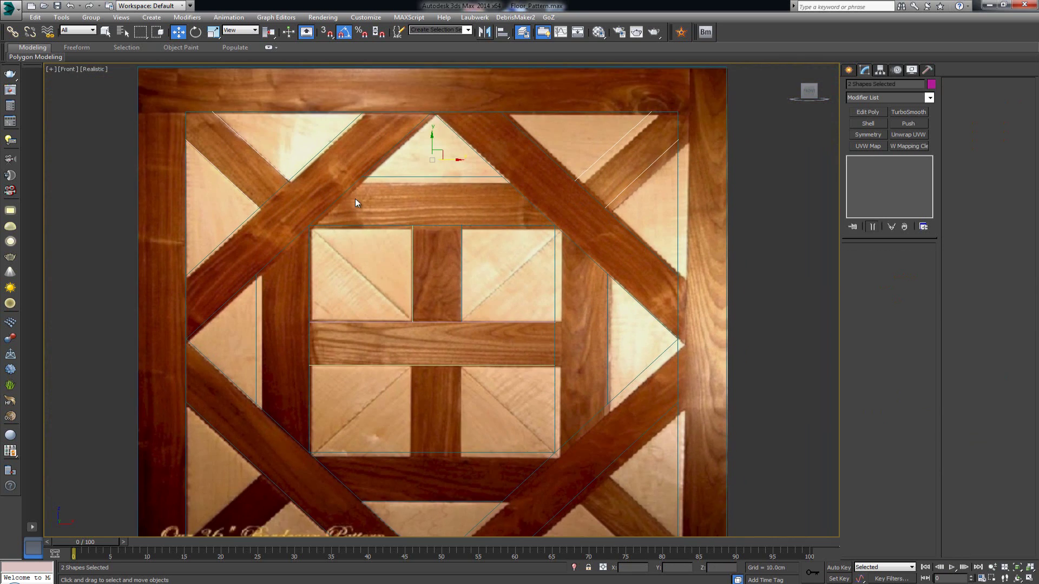
{"action": "scroll", "coordinate": [355, 199], "scroll_direction": "down", "scroll_amount": 3}
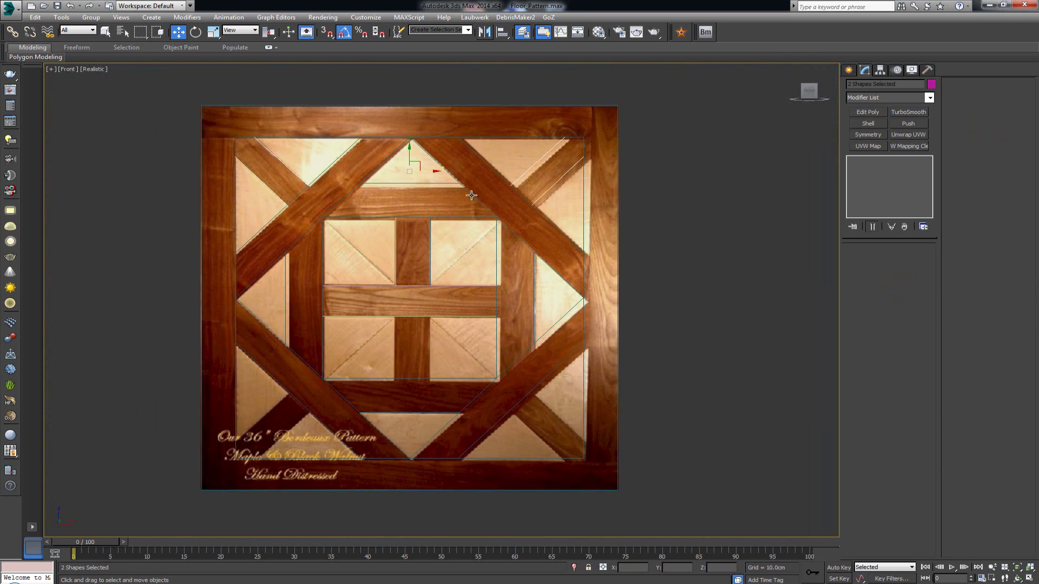
{"action": "left_click", "coordinate": [493, 35]}
{"action": "left_click", "coordinate": [501, 249]}
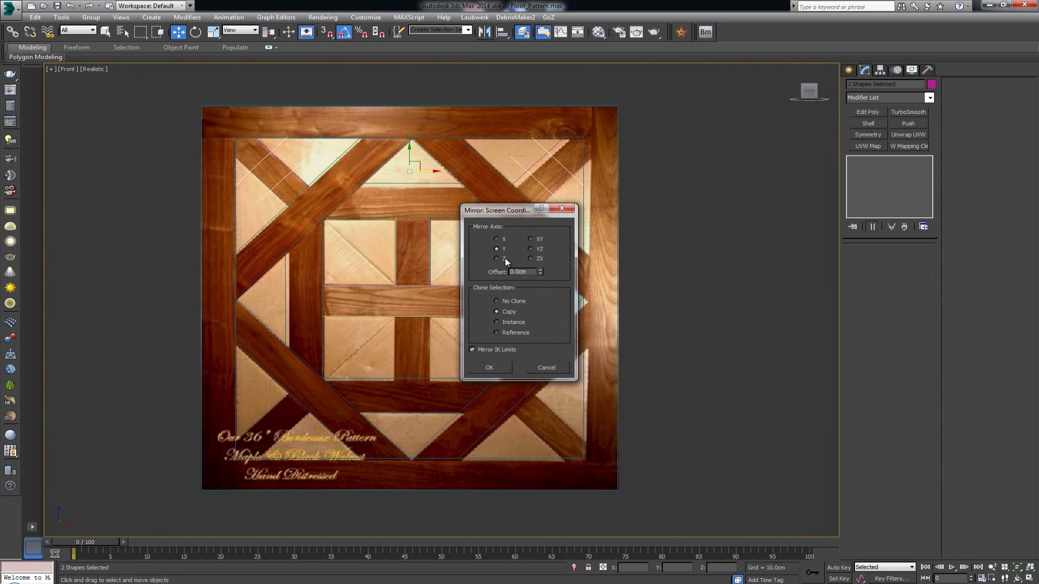
{"action": "left_click", "coordinate": [490, 367]}
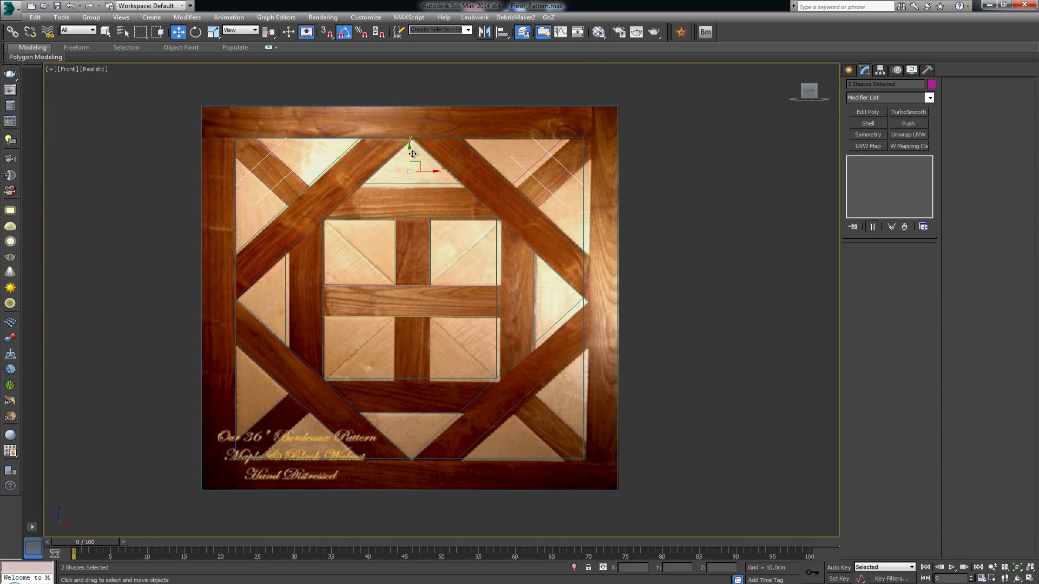
Move the two mirrored copies vertically down onto the lower corner boards and inspect their alignment.
{"action": "left_click_drag", "start_coordinate": [412, 153], "coordinate": [416, 406]}
{"action": "scroll", "coordinate": [531, 385], "scroll_direction": "up", "scroll_amount": 10}
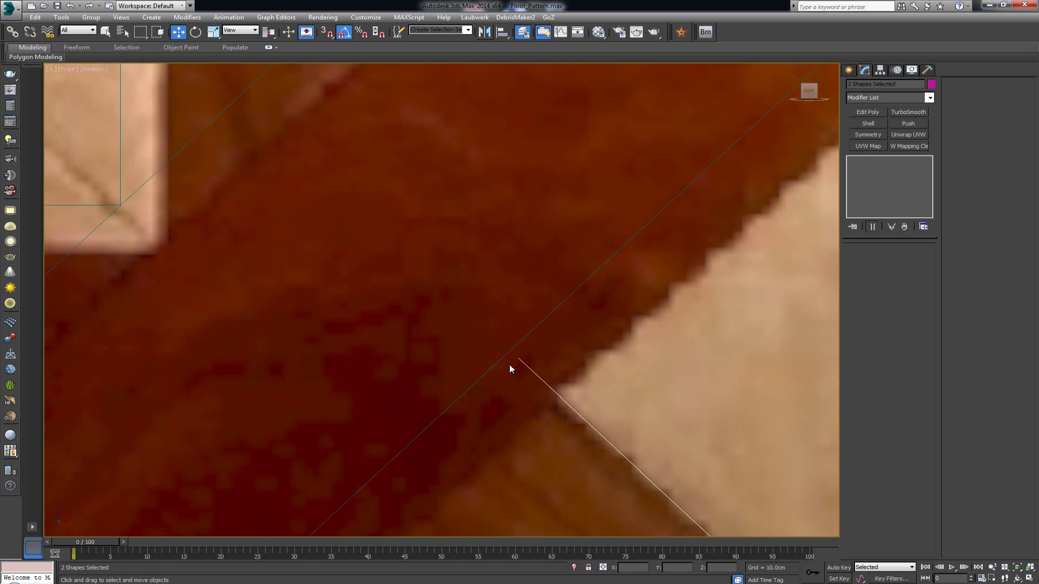
{"action": "scroll", "coordinate": [616, 229], "scroll_direction": "down", "scroll_amount": 4}
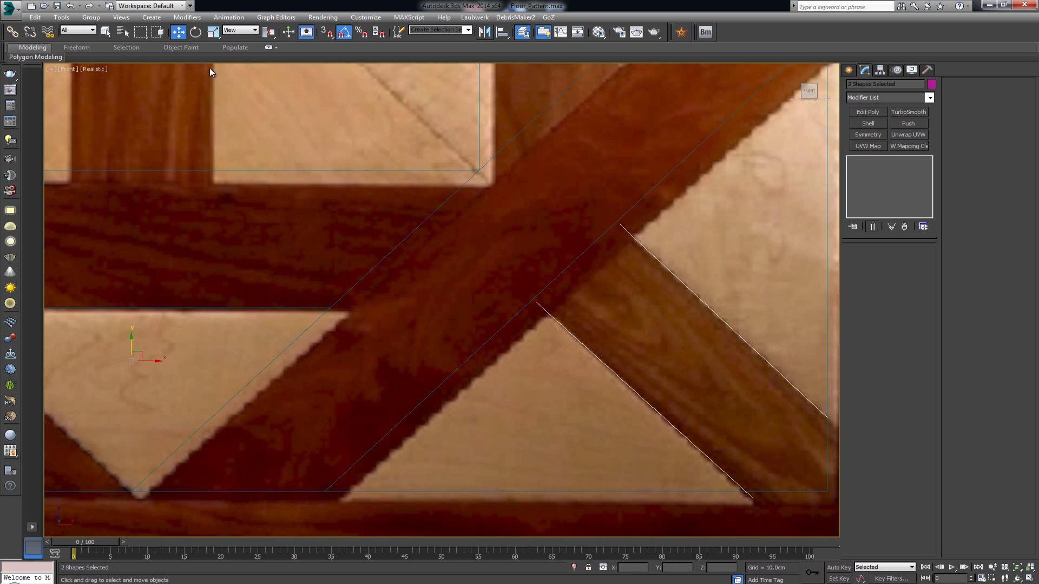
Fine-tune the lower corner board lines' Y position with Move Transform Type-In so their ends meet the diagonal board's line.
{"action": "right_click", "coordinate": [181, 33]}
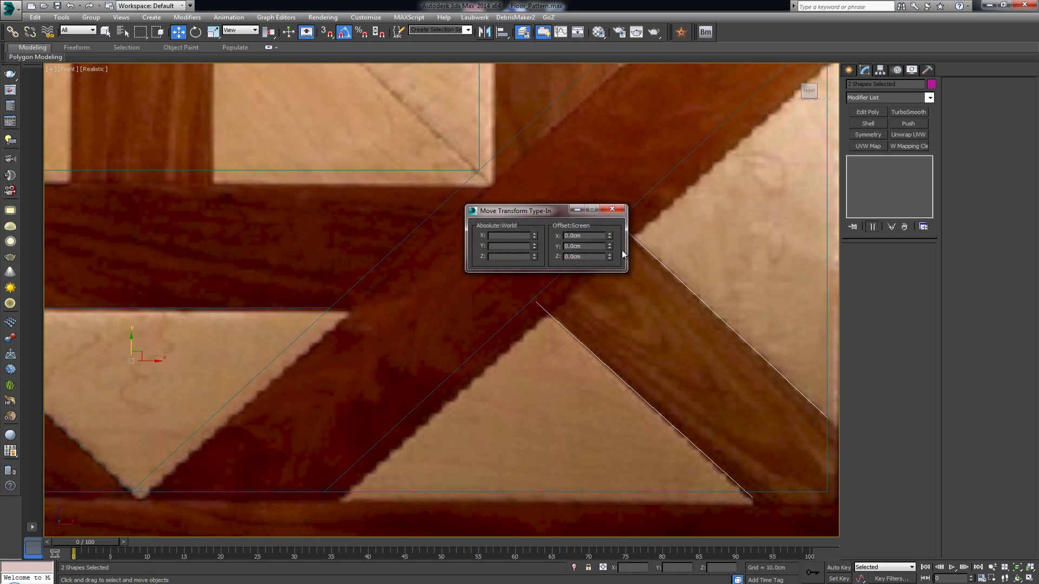
{"action": "left_click_drag", "start_coordinate": [610, 251], "coordinate": [611, 238]}
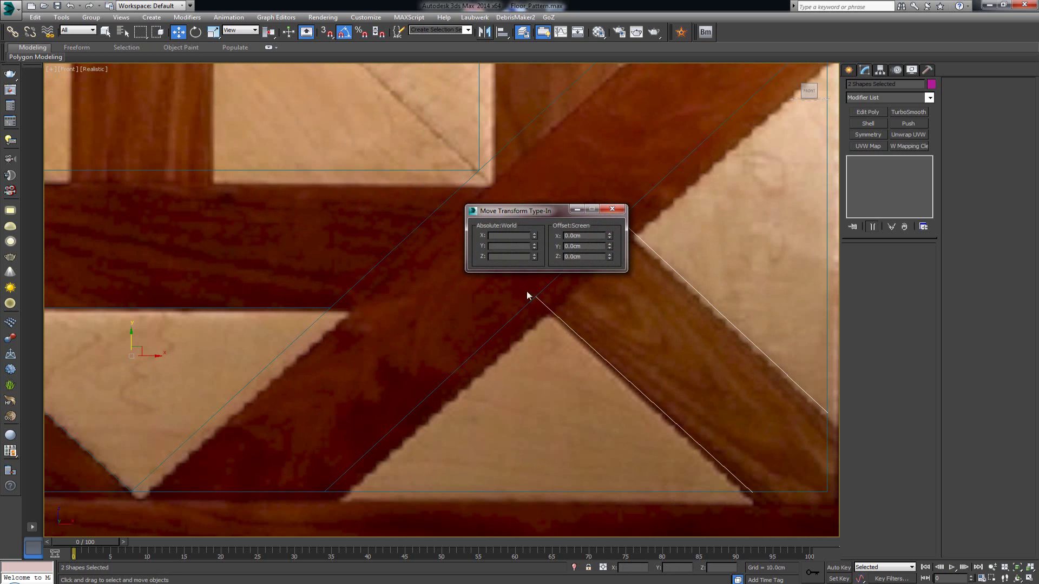
{"action": "scroll", "coordinate": [531, 299], "scroll_direction": "up", "scroll_amount": 10}
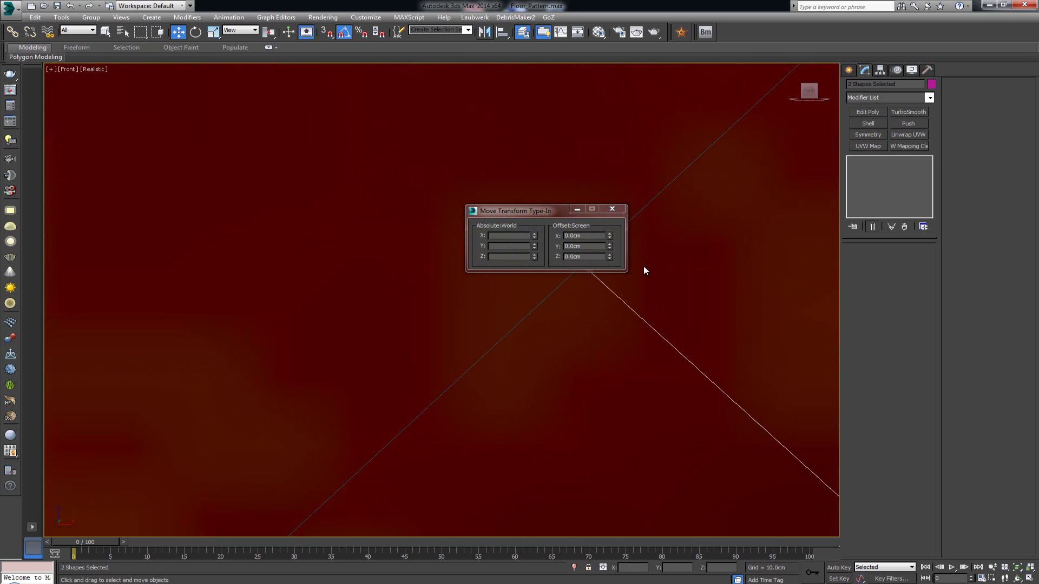
{"action": "middle_click_drag", "start_coordinate": [708, 218], "coordinate": [677, 287]}
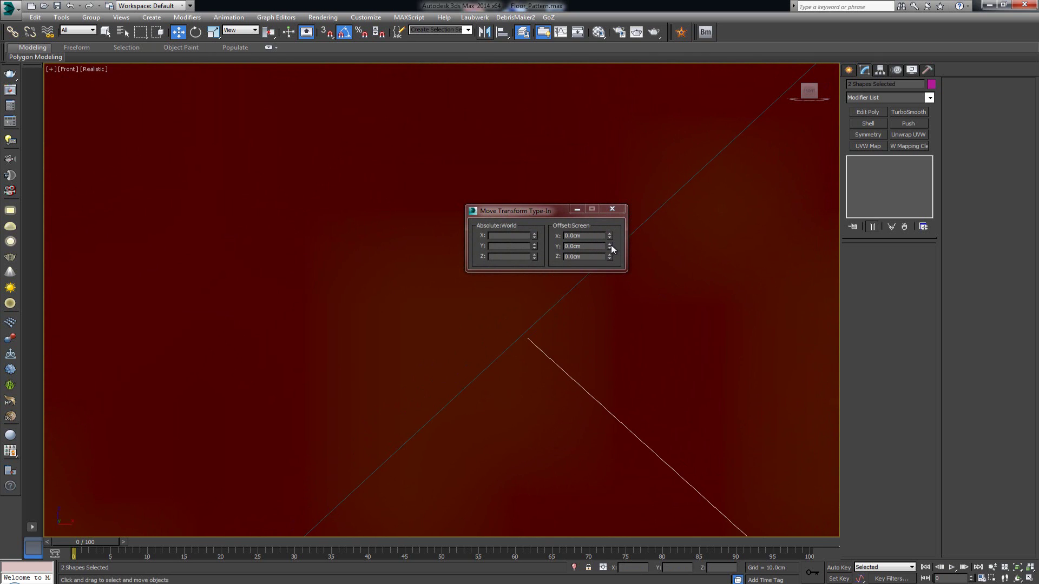
{"action": "left_click_drag", "start_coordinate": [612, 245], "coordinate": [611, 241]}
{"action": "scroll", "coordinate": [525, 372], "scroll_direction": "down", "scroll_amount": 10}
{"action": "middle_click_drag", "start_coordinate": [525, 371], "coordinate": [658, 448]}
{"action": "left_click", "coordinate": [612, 209]}
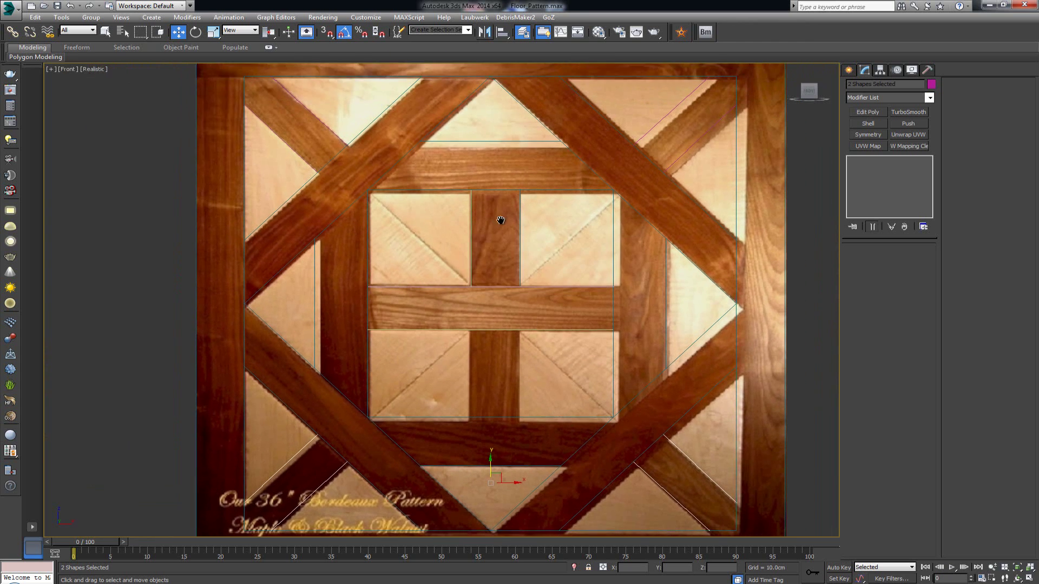
Attach Line001 through Line004 and Line006 through Line009 to the Rectangle001 border shape with Attach Multiple.
{"action": "scroll", "coordinate": [596, 255], "scroll_direction": "down", "scroll_amount": 5}
{"action": "scroll", "coordinate": [633, 258], "scroll_direction": "up", "scroll_amount": 3}
{"action": "left_click", "coordinate": [664, 253]}
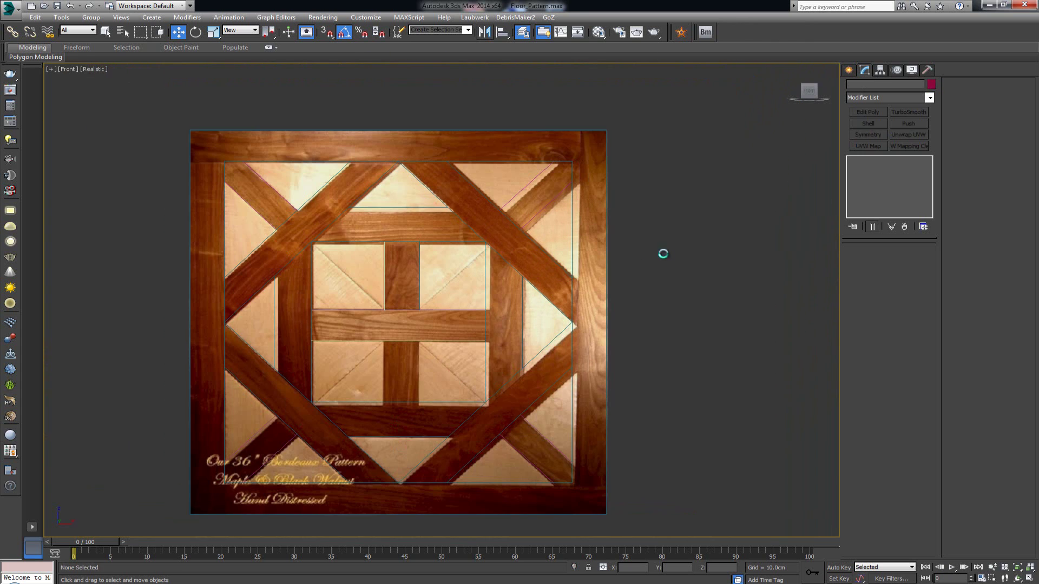
{"action": "left_click", "coordinate": [593, 195]}
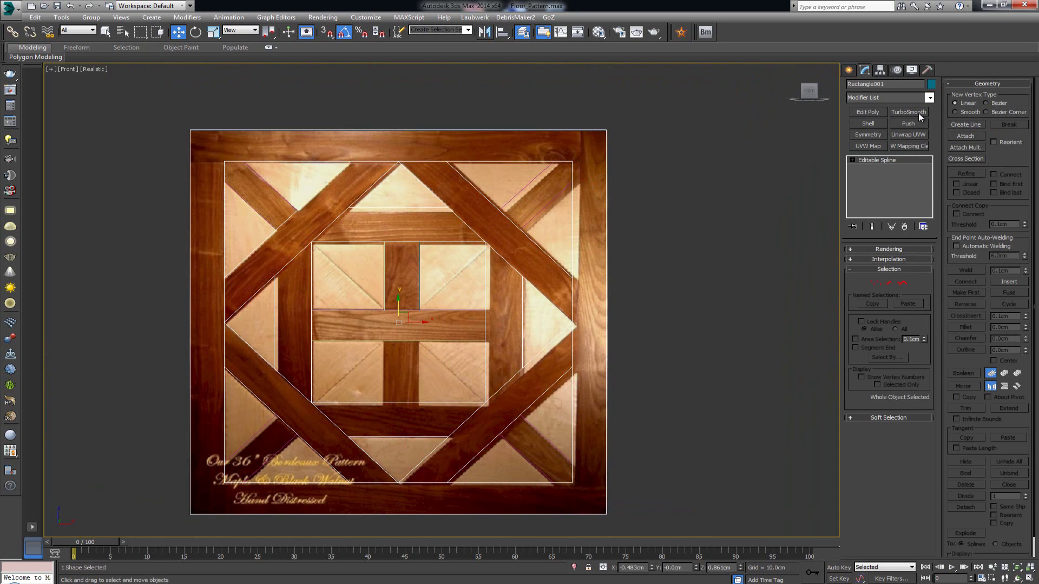
{"action": "left_click", "coordinate": [966, 136]}
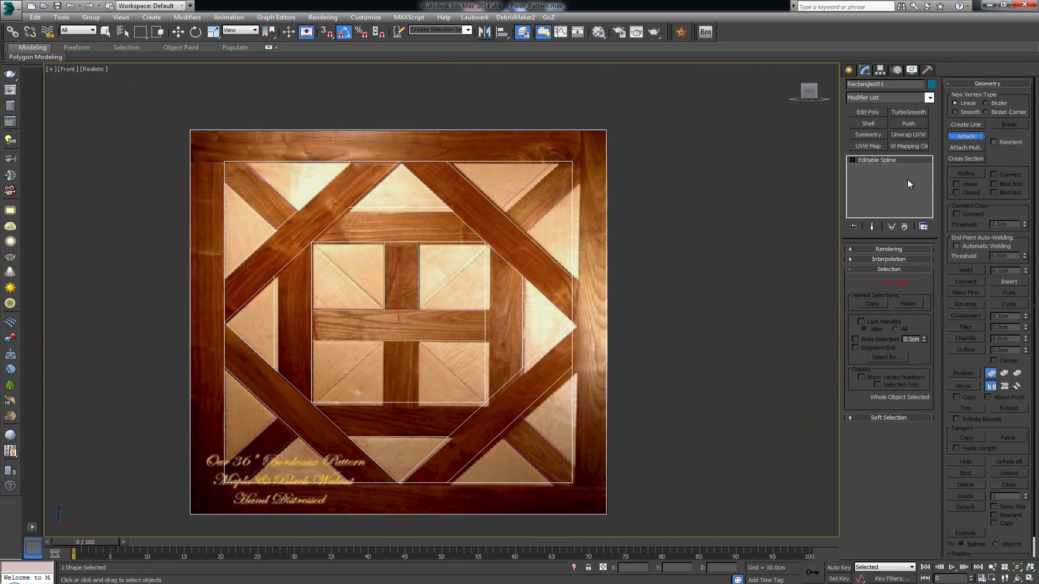
{"action": "left_click", "coordinate": [966, 147]}
{"action": "left_click", "coordinate": [246, 166]}
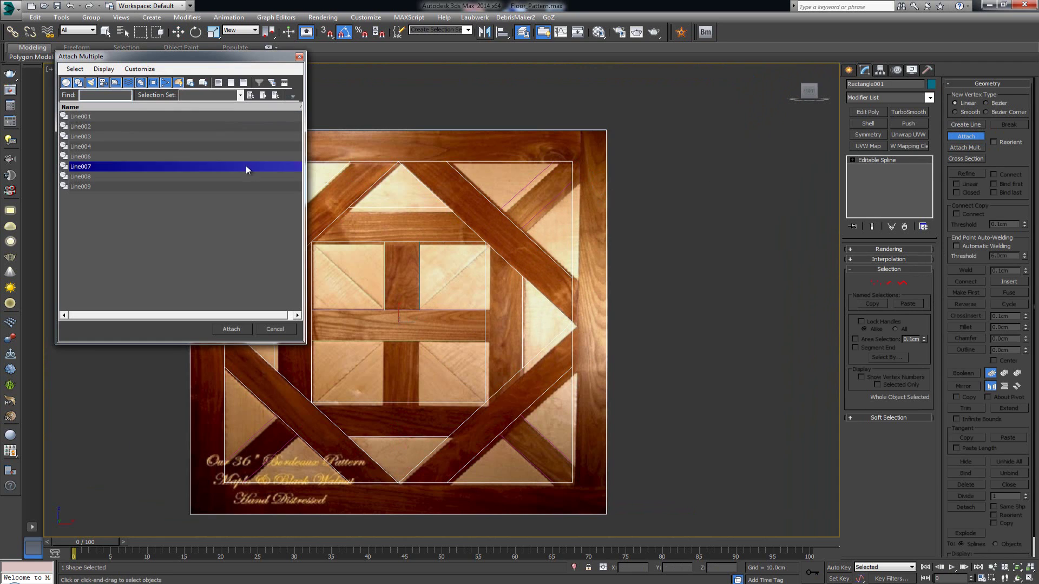
{"action": "key", "text": "ctrl+a"}
{"action": "left_click", "coordinate": [231, 329]}
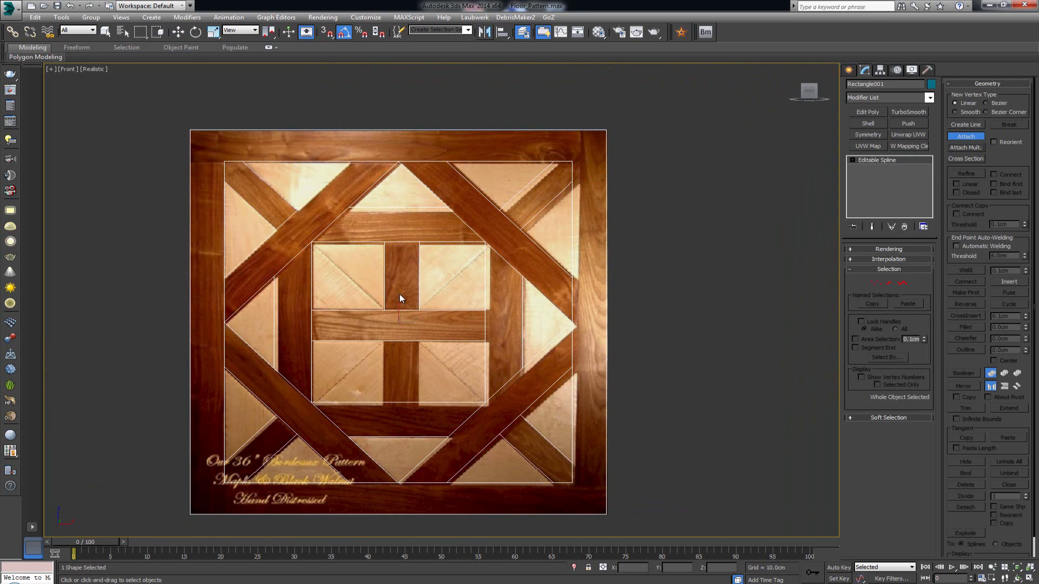
Copy the two short vertical board lines of the central square straight down below the horizontal board.
{"action": "scroll", "coordinate": [434, 307], "scroll_direction": "up", "scroll_amount": 5}
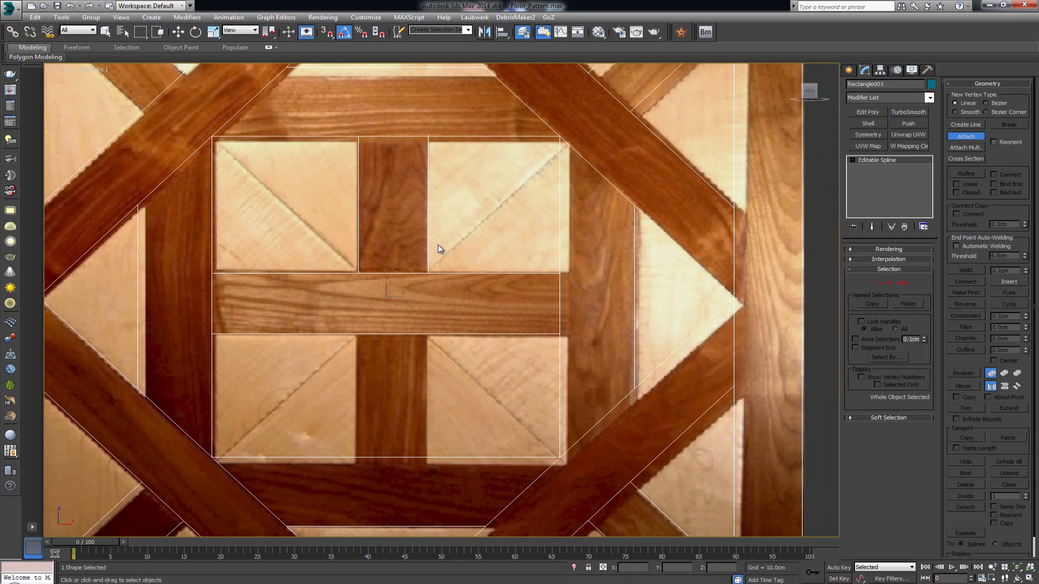
{"action": "key", "text": "w"}
{"action": "left_click", "coordinate": [902, 283]}
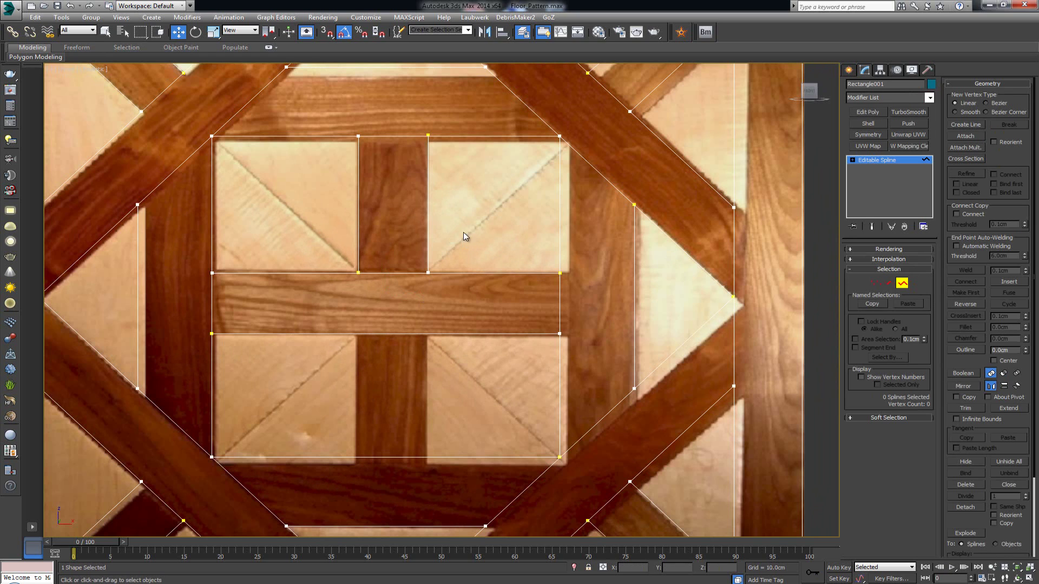
{"action": "left_click_drag", "start_coordinate": [463, 232], "coordinate": [341, 238]}
{"action": "left_click_drag", "start_coordinate": [359, 190], "coordinate": [355, 386], "text": "shift"}
{"action": "left_click_drag", "start_coordinate": [355, 389], "coordinate": [355, 387], "text": "shift"}
Move the bottom vertices of the two copied lines up onto the central square's lower edge.
{"action": "left_click_drag", "start_coordinate": [349, 486], "coordinate": [456, 483]}
{"action": "key", "text": "1"}
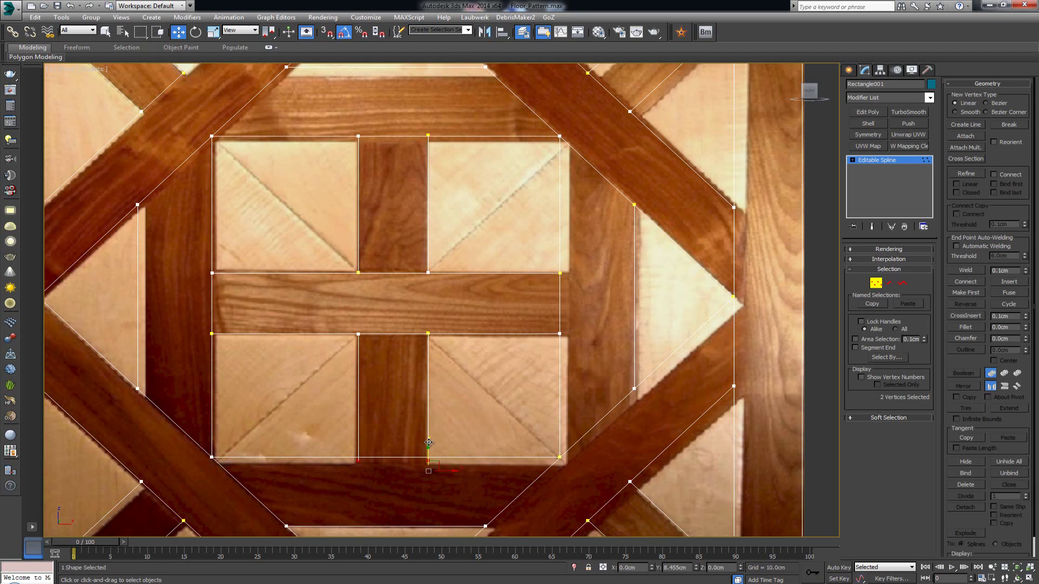
{"action": "scroll", "coordinate": [430, 460], "scroll_direction": "up", "scroll_amount": 2}
{"action": "scroll", "coordinate": [427, 468], "scroll_direction": "up", "scroll_amount": 10}
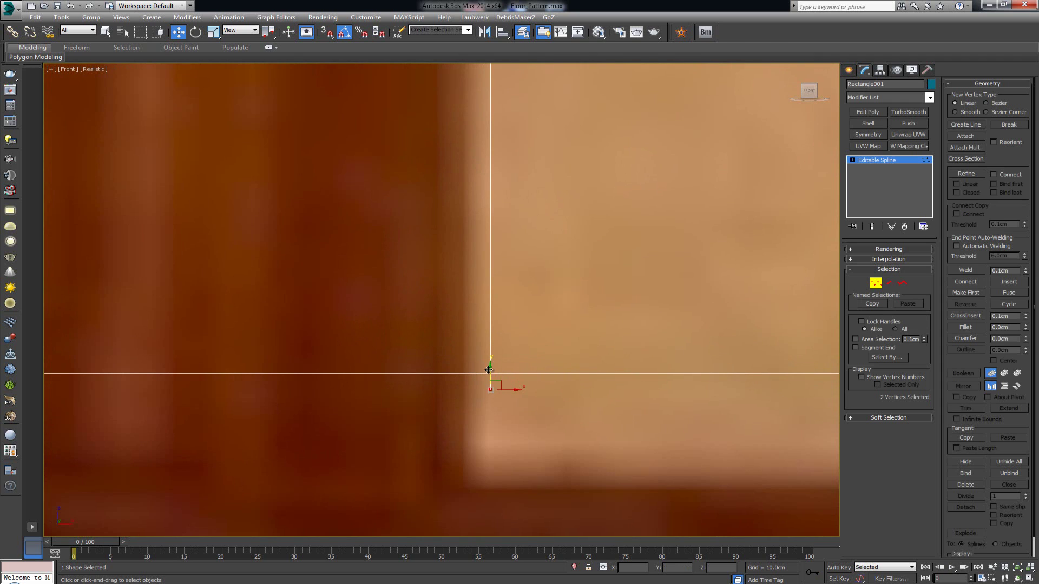
{"action": "left_click_drag", "start_coordinate": [488, 371], "coordinate": [493, 347]}
{"action": "left_click", "coordinate": [360, 225]}
{"action": "middle_click_drag", "start_coordinate": [360, 226], "coordinate": [579, 326]}
{"action": "scroll", "coordinate": [579, 326], "scroll_direction": "down", "scroll_amount": 4}
{"action": "scroll", "coordinate": [577, 325], "scroll_direction": "down", "scroll_amount": 6}
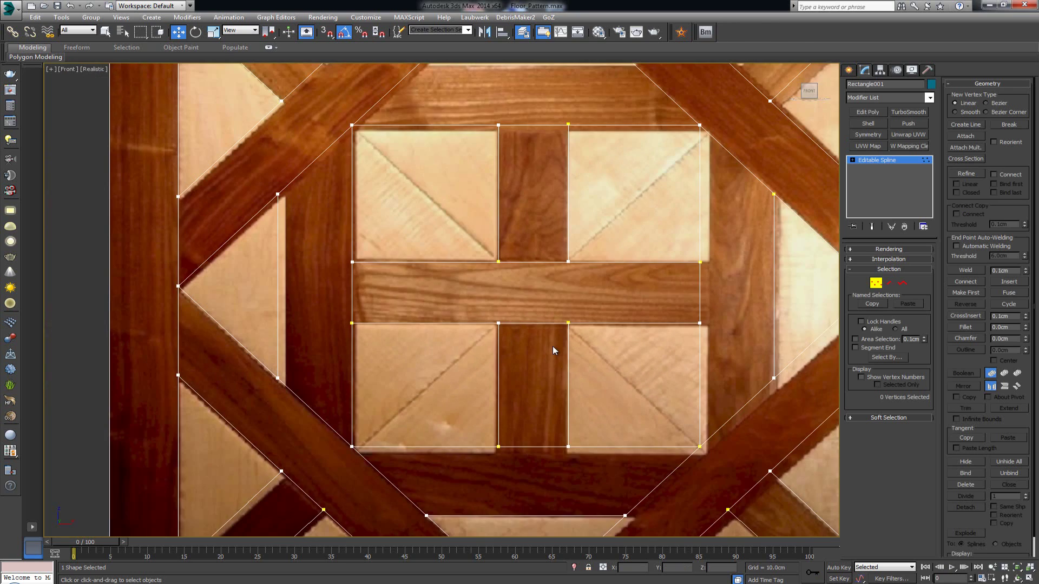
Draw a vertex-snapped diagonal line across the upper-left inner square, from its outer corner to its inner corner.
{"action": "middle_click_drag", "start_coordinate": [536, 272], "coordinate": [509, 319]}
{"action": "scroll", "coordinate": [509, 319], "scroll_direction": "down", "scroll_amount": 3}
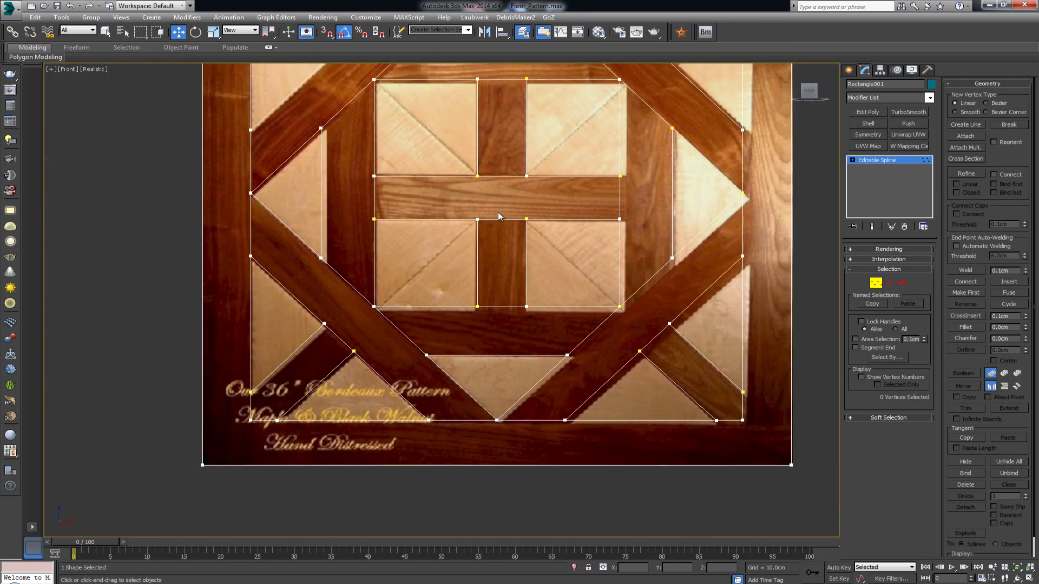
{"action": "middle_click_drag", "start_coordinate": [498, 216], "coordinate": [486, 265]}
{"action": "scroll", "coordinate": [486, 266], "scroll_direction": "up", "scroll_amount": 3}
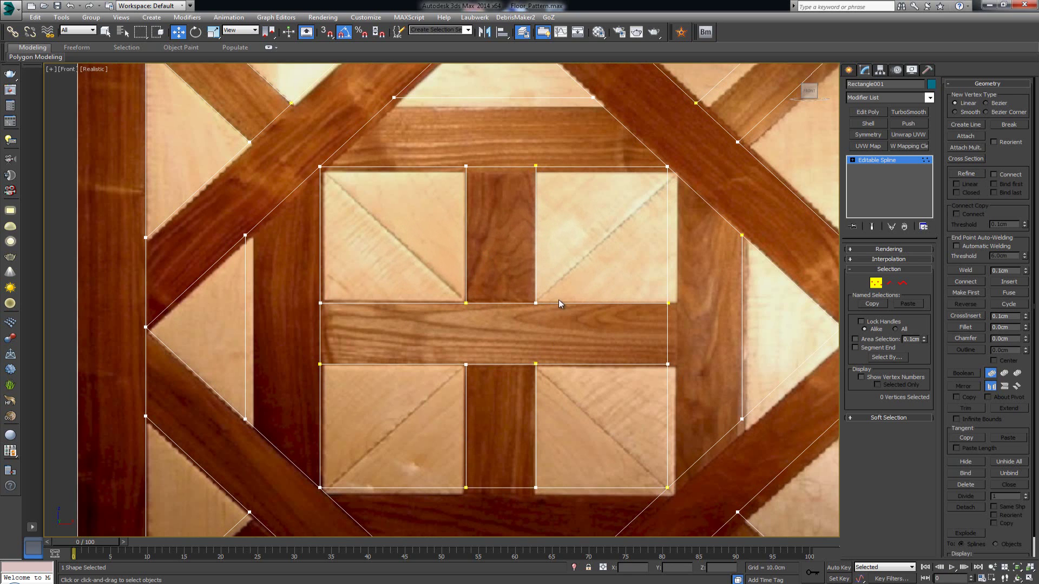
{"action": "right_click", "coordinate": [550, 236]}
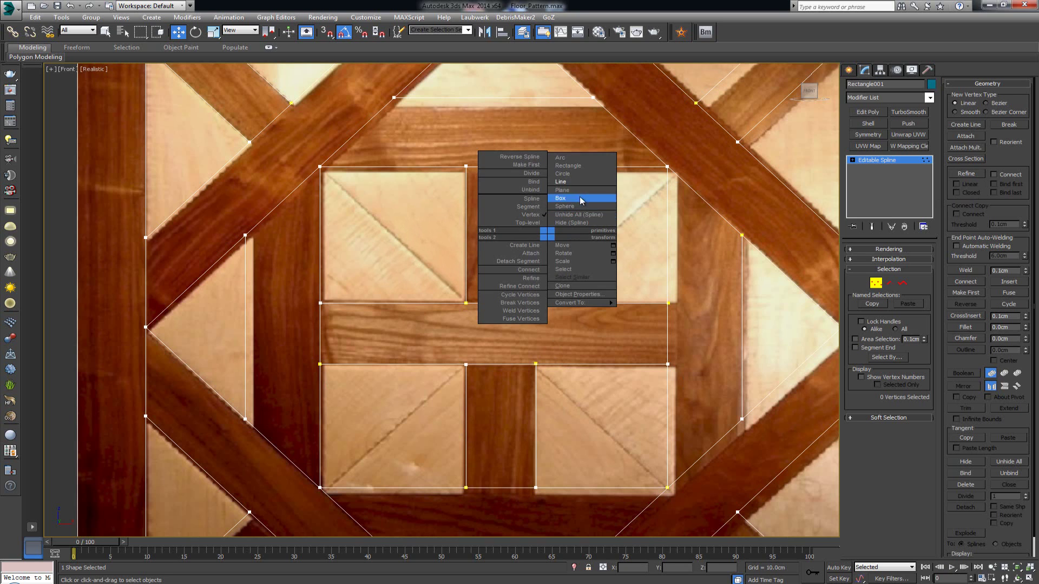
{"action": "left_click", "coordinate": [579, 180]}
{"action": "key", "text": "s"}
{"action": "left_click", "coordinate": [320, 167]}
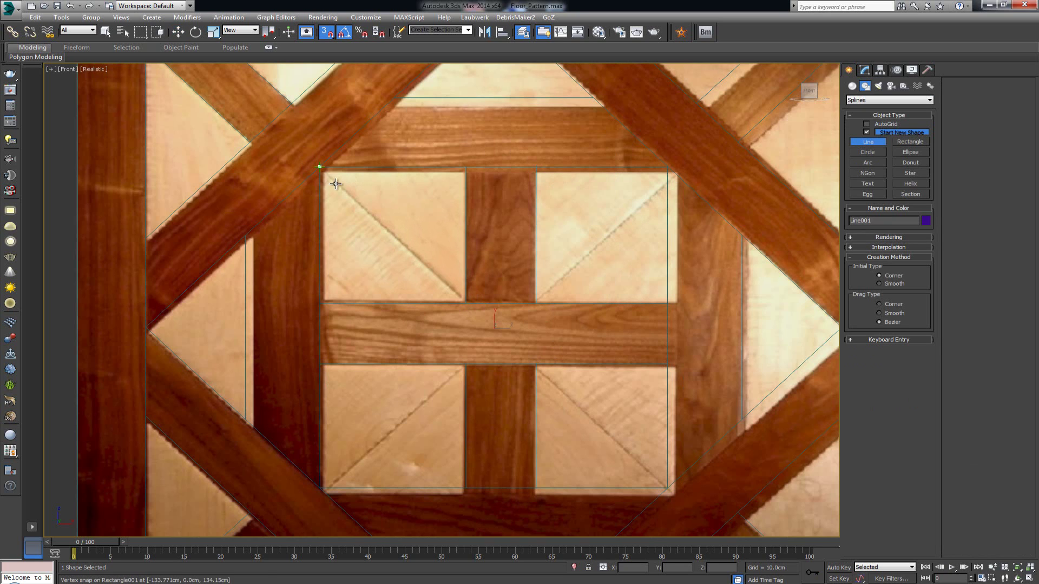
{"action": "left_click", "coordinate": [465, 302]}
{"action": "right_click", "coordinate": [466, 302]}
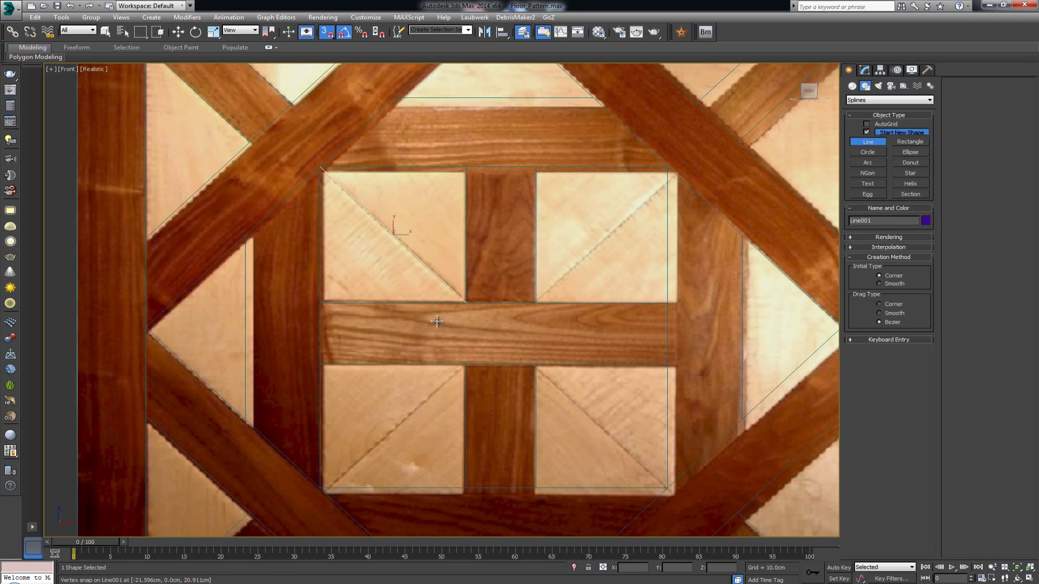
Check the snap settings and draw a diagonal line across the upper-right inner square, from inner to outer corner.
{"action": "right_click", "coordinate": [330, 35]}
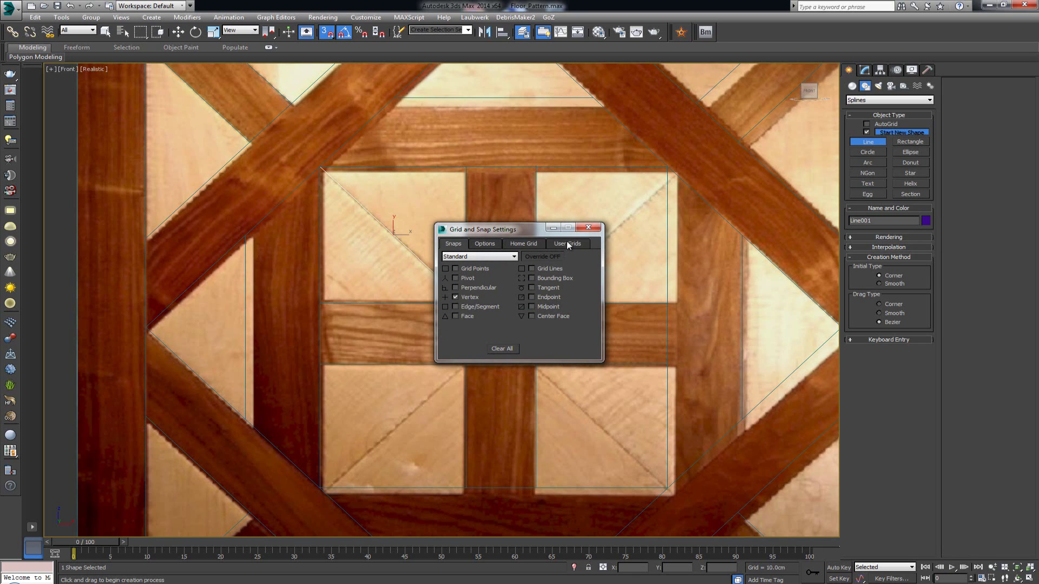
{"action": "left_click", "coordinate": [588, 228]}
{"action": "left_click", "coordinate": [533, 297]}
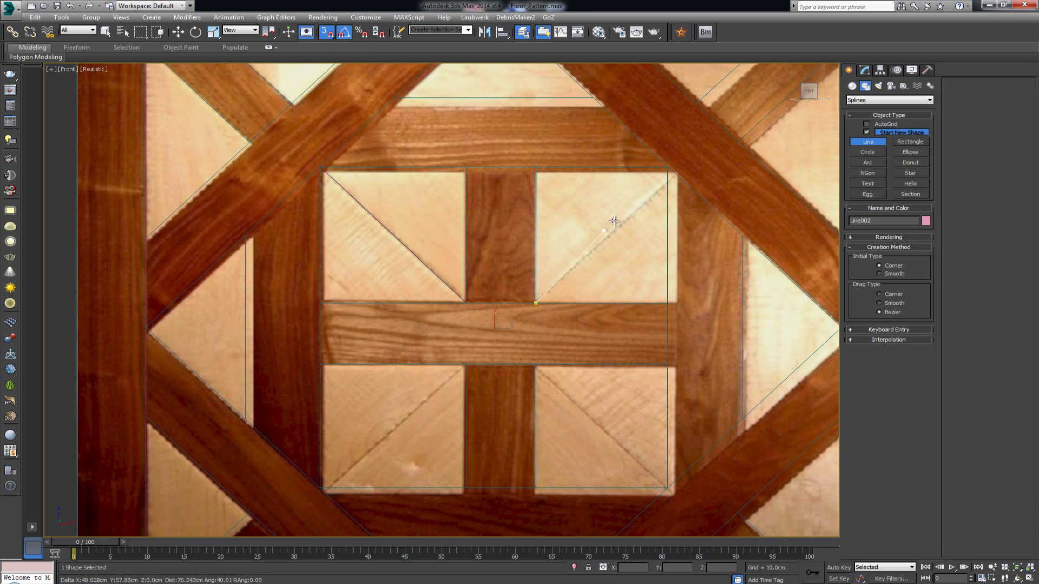
{"action": "left_click", "coordinate": [667, 167]}
{"action": "right_click", "coordinate": [643, 274]}
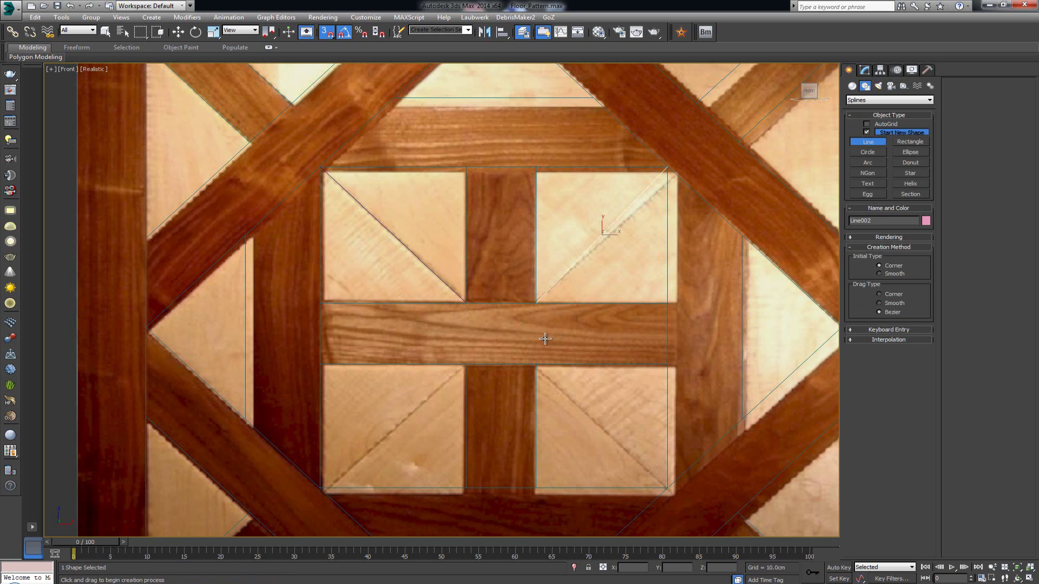
Draw snapped diagonal lines across the two lower inner squares, from inner to outer corners, and turn snapping off.
{"action": "left_click", "coordinate": [535, 364]}
{"action": "left_click", "coordinate": [667, 488]}
{"action": "right_click", "coordinate": [673, 483]}
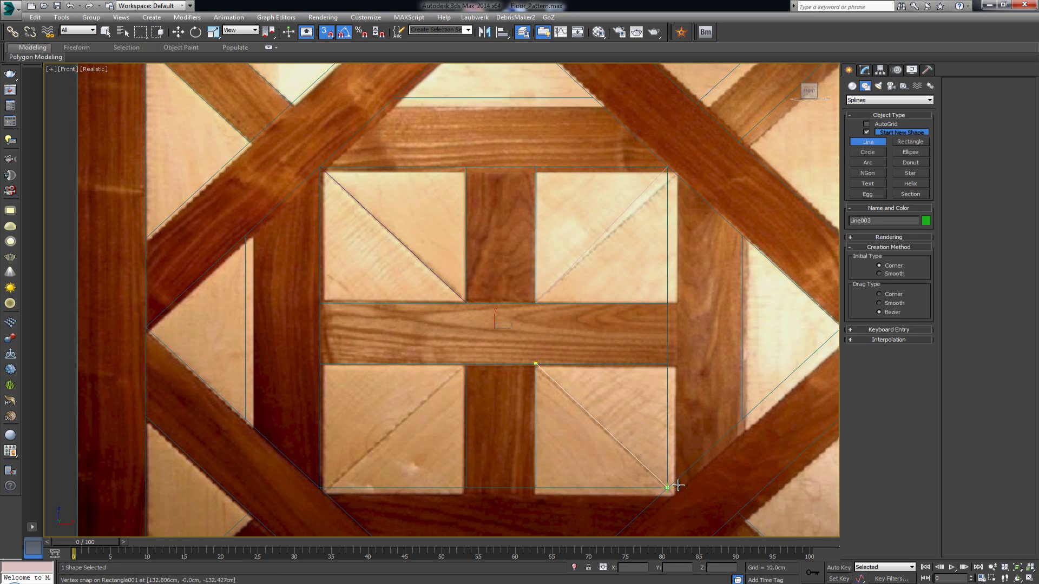
{"action": "left_click", "coordinate": [465, 365]}
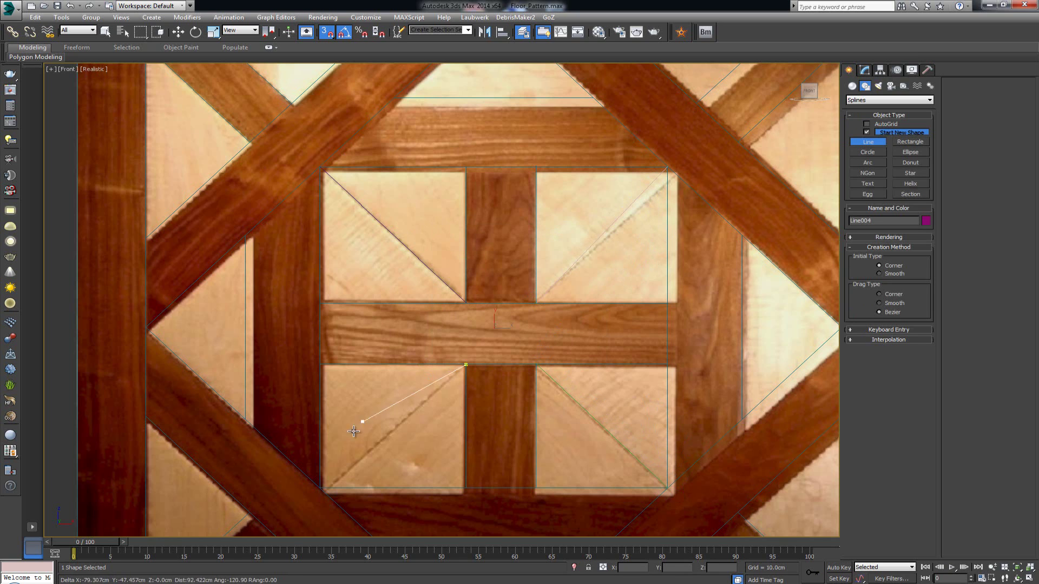
{"action": "left_click", "coordinate": [321, 487]}
{"action": "right_click", "coordinate": [481, 392]}
{"action": "key", "text": "w"}
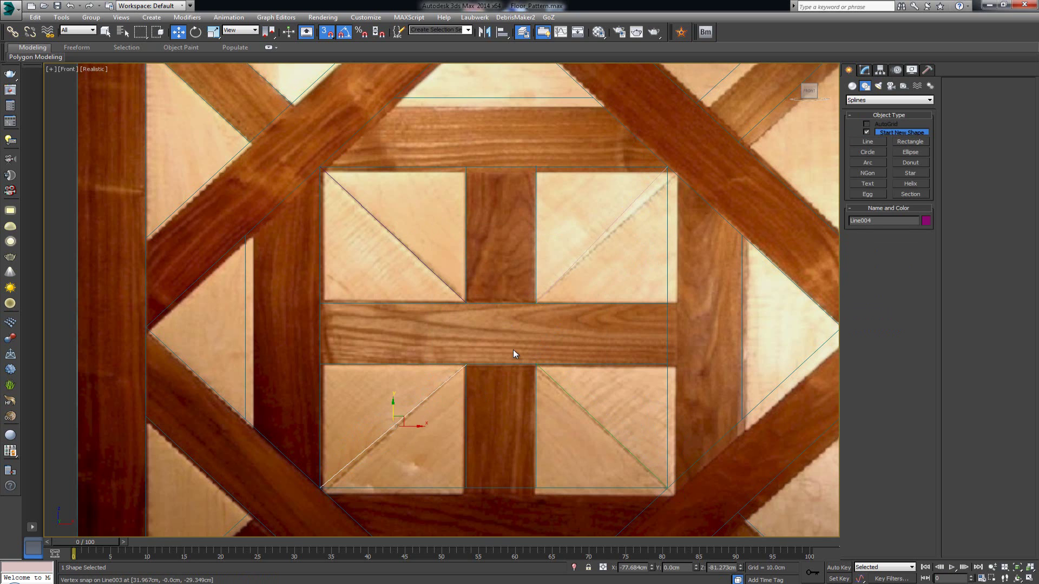
{"action": "key", "text": "s"}
Examine the traced outlines against the reference image at the upper corners and across the whole pattern.
{"action": "left_click", "coordinate": [505, 364]}
{"action": "scroll", "coordinate": [505, 369], "scroll_direction": "down", "scroll_amount": 3}
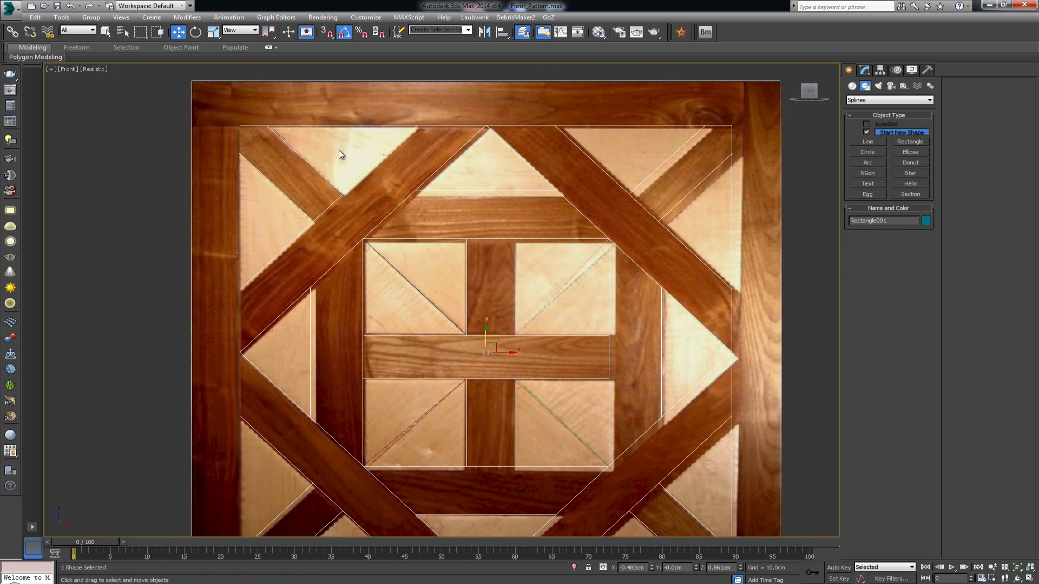
{"action": "scroll", "coordinate": [453, 213], "scroll_direction": "up", "scroll_amount": 4}
{"action": "scroll", "coordinate": [366, 230], "scroll_direction": "up", "scroll_amount": 3}
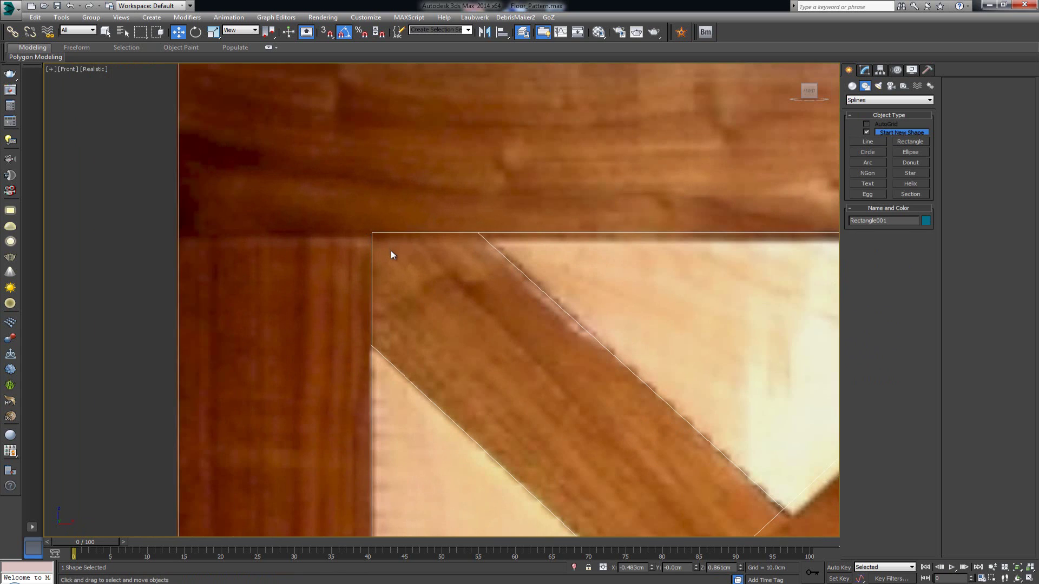
{"action": "left_click", "coordinate": [393, 246]}
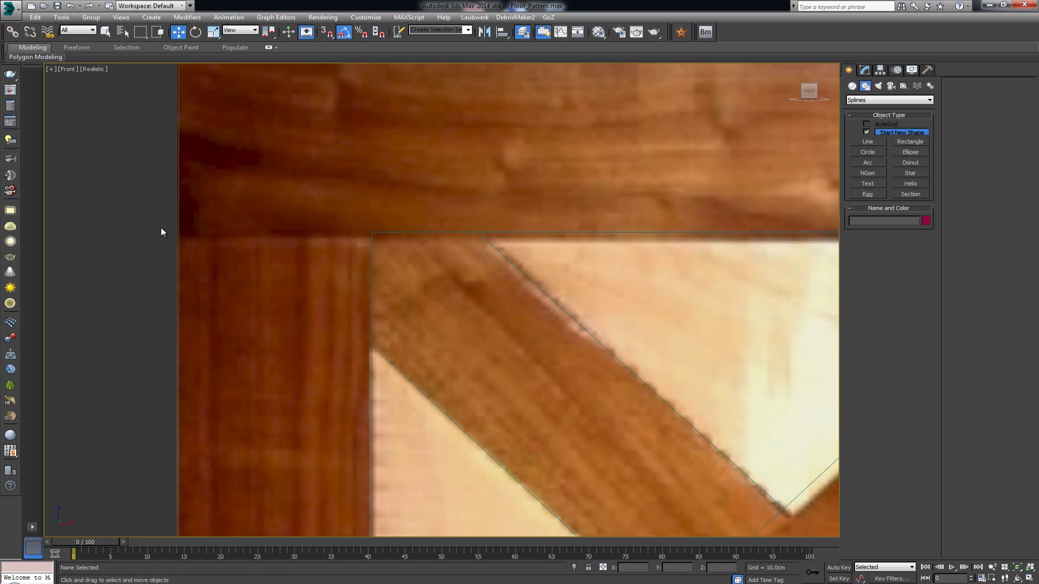
{"action": "scroll", "coordinate": [373, 233], "scroll_direction": "down", "scroll_amount": 6}
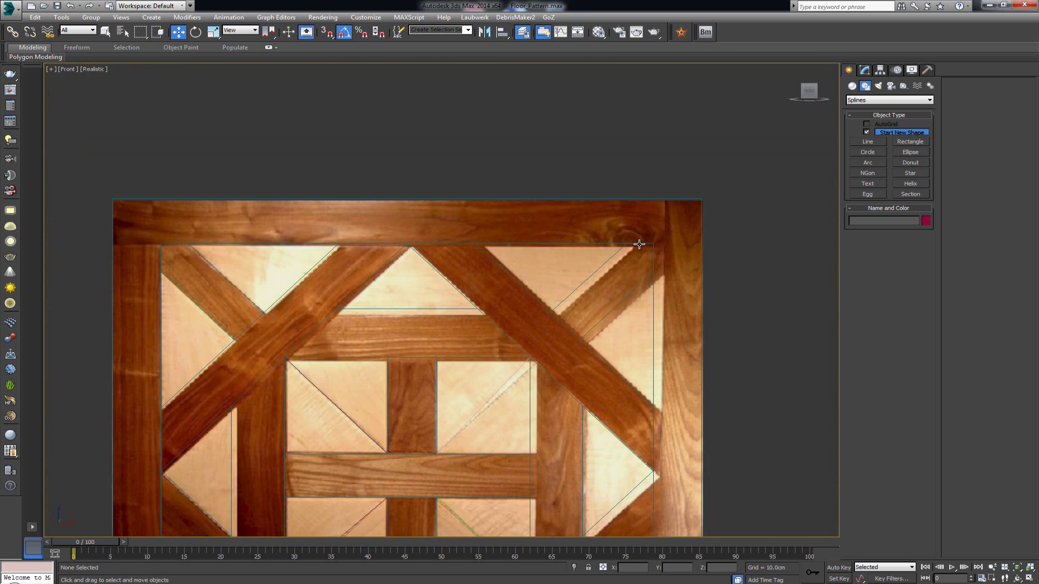
{"action": "scroll", "coordinate": [581, 261], "scroll_direction": "down", "scroll_amount": 3}
{"action": "middle_click_drag", "start_coordinate": [601, 325], "coordinate": [602, 239]}
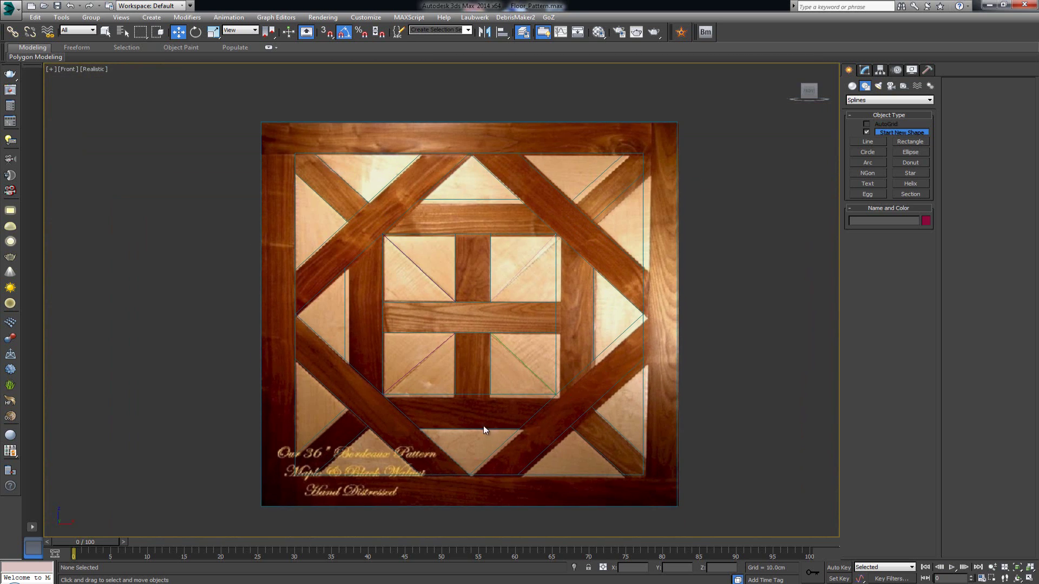
{"action": "middle_click_drag", "start_coordinate": [482, 430], "coordinate": [658, 425]}
{"action": "scroll", "coordinate": [498, 399], "scroll_direction": "up", "scroll_amount": 2}
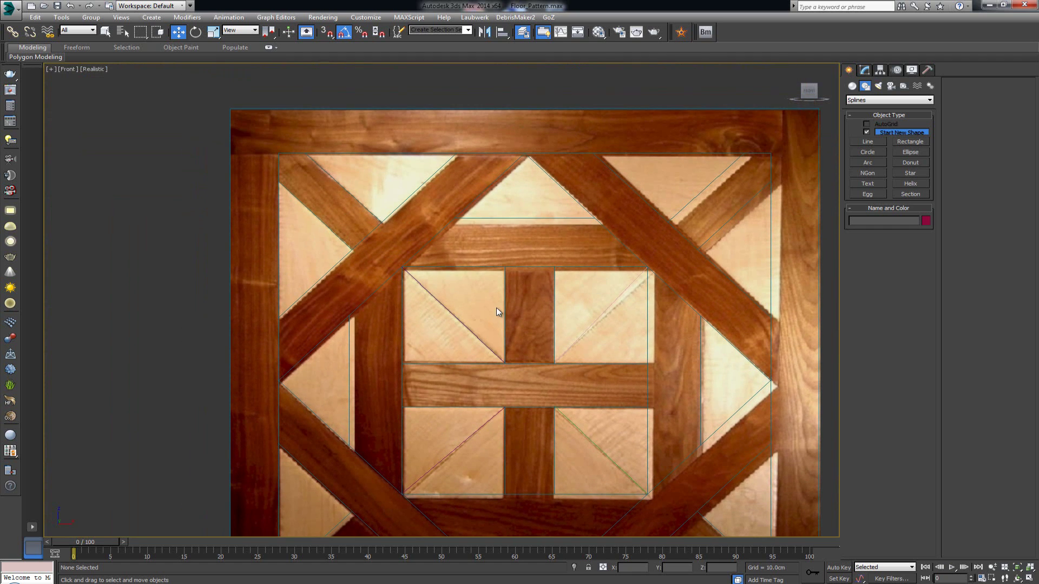
{"action": "middle_click_drag", "start_coordinate": [447, 288], "coordinate": [411, 246]}
{"action": "scroll", "coordinate": [411, 246], "scroll_direction": "down", "scroll_amount": 2}
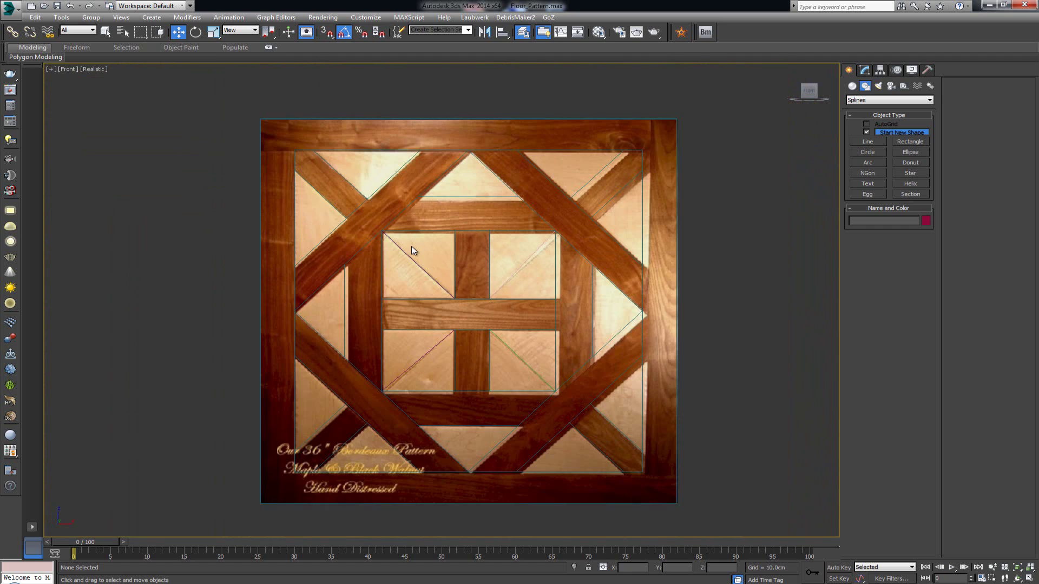
Attach Line001 through Line004 to Rectangle001 with Attach Multiple and check for any remaining unattached shapes.
{"action": "left_click", "coordinate": [675, 119]}
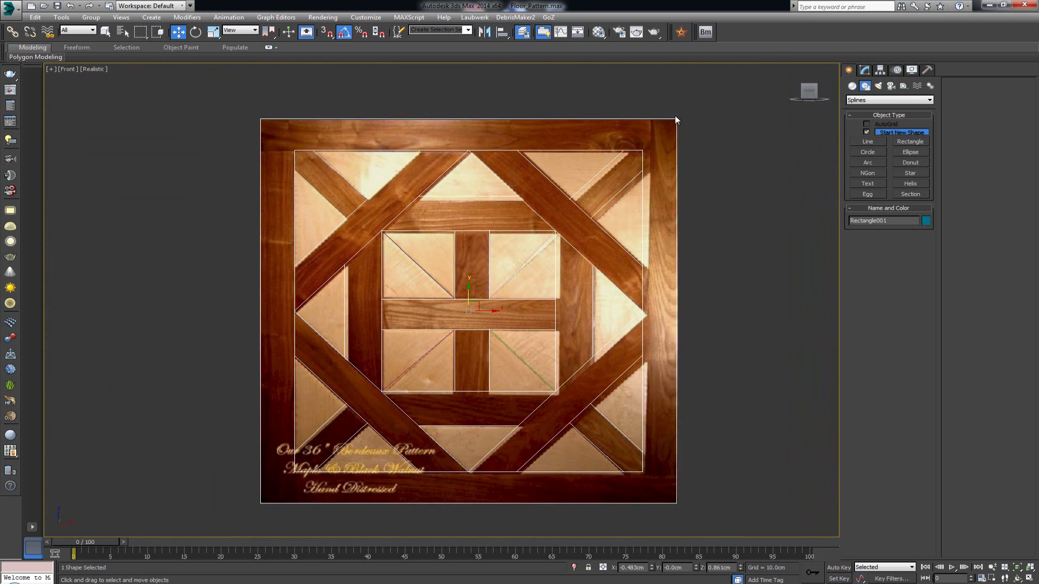
{"action": "left_click", "coordinate": [865, 70]}
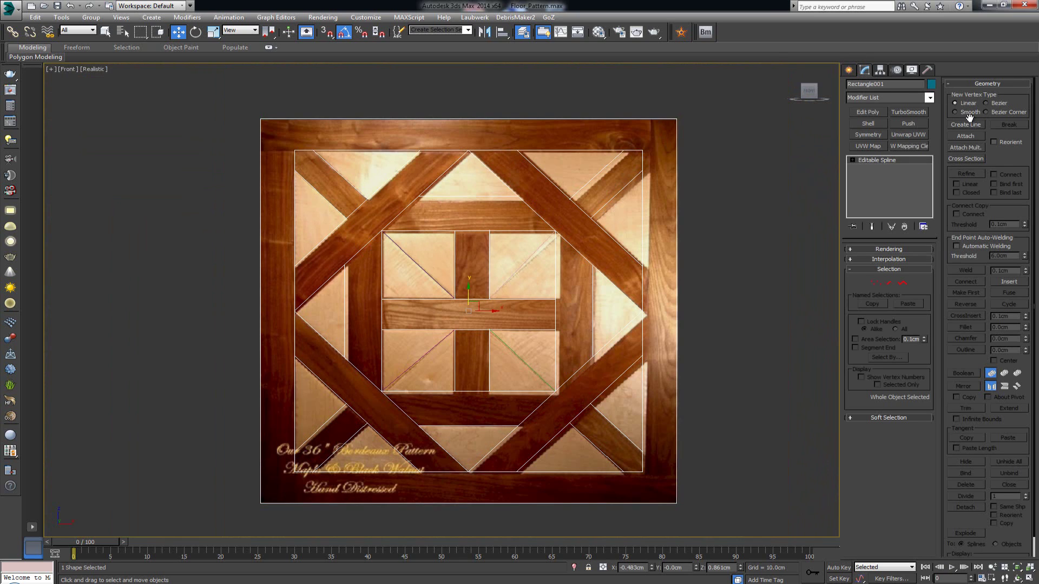
{"action": "left_click", "coordinate": [966, 147]}
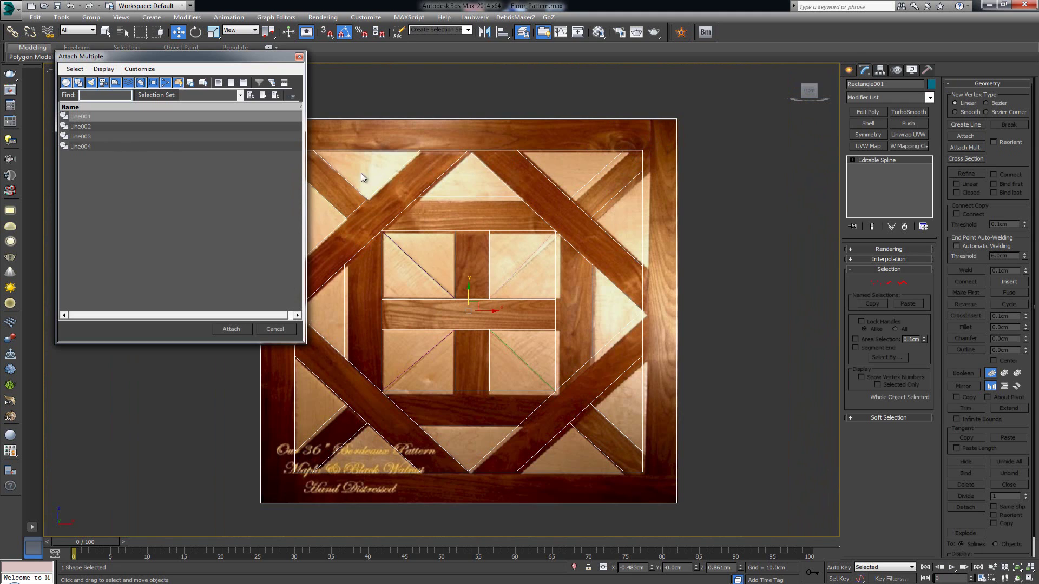
{"action": "key", "text": "ctrl+a"}
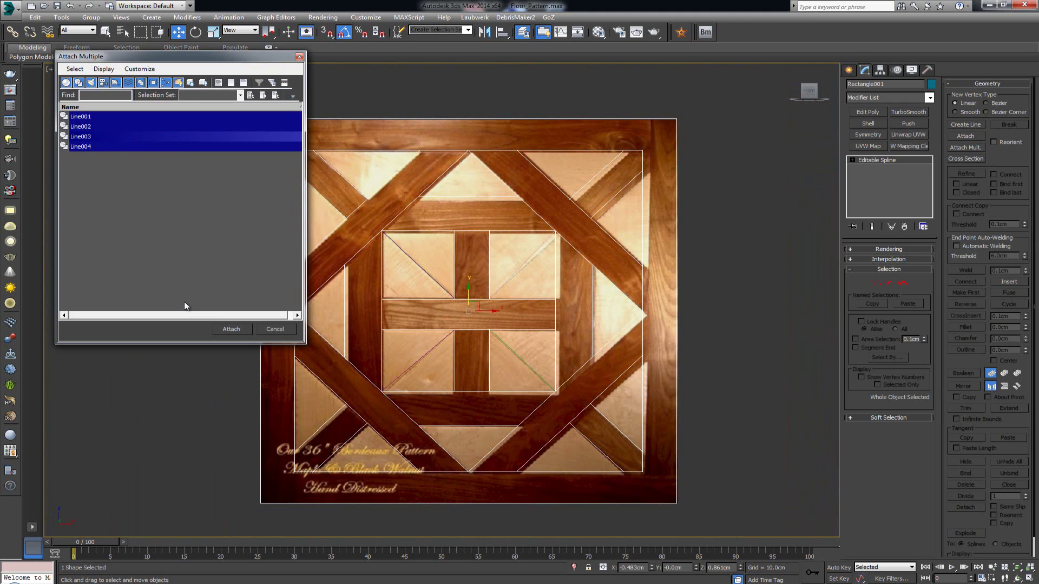
{"action": "left_click", "coordinate": [226, 330]}
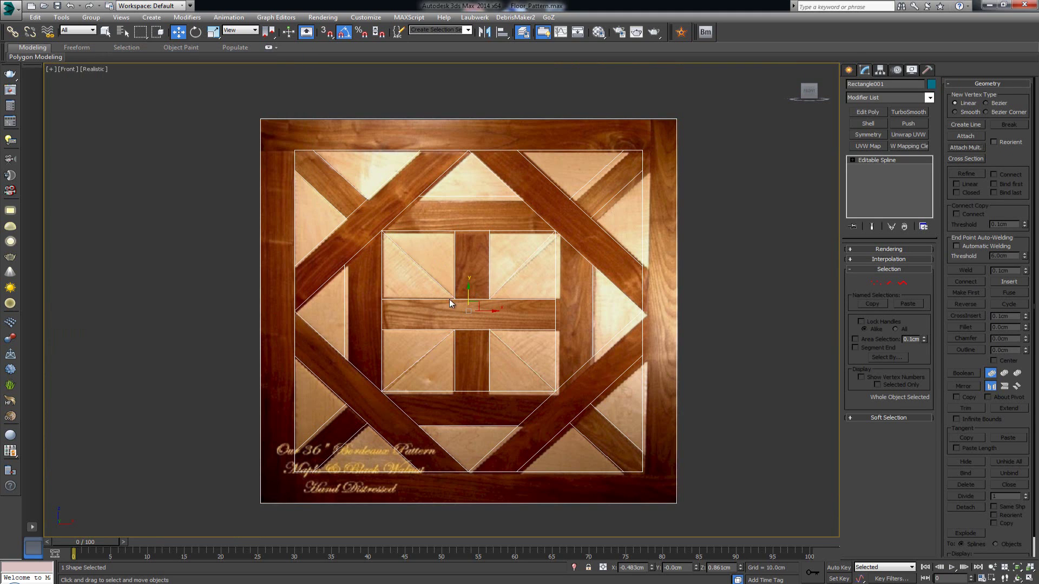
{"action": "left_click", "coordinate": [972, 149]}
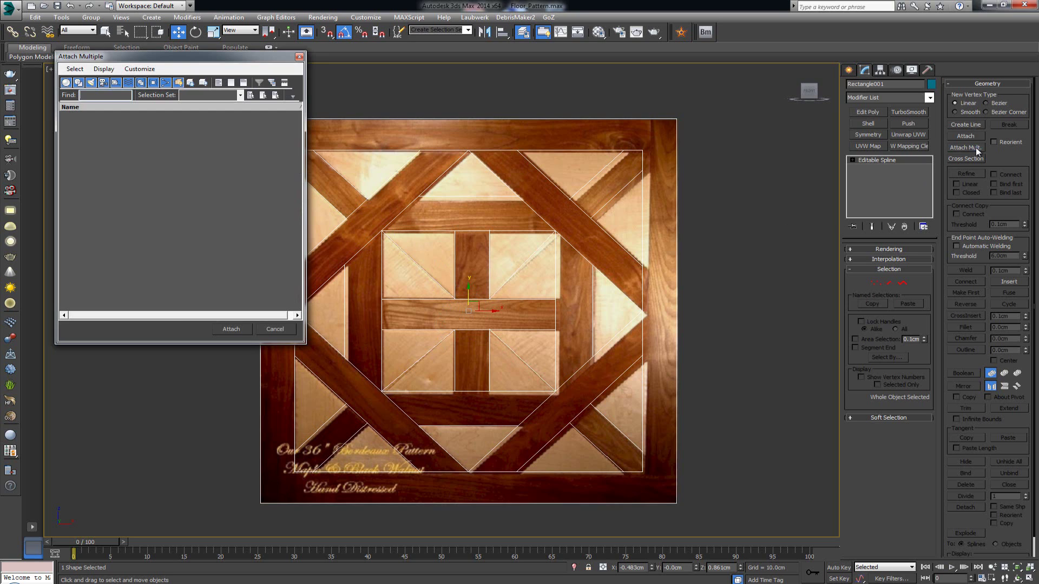
{"action": "left_click", "coordinate": [298, 56]}
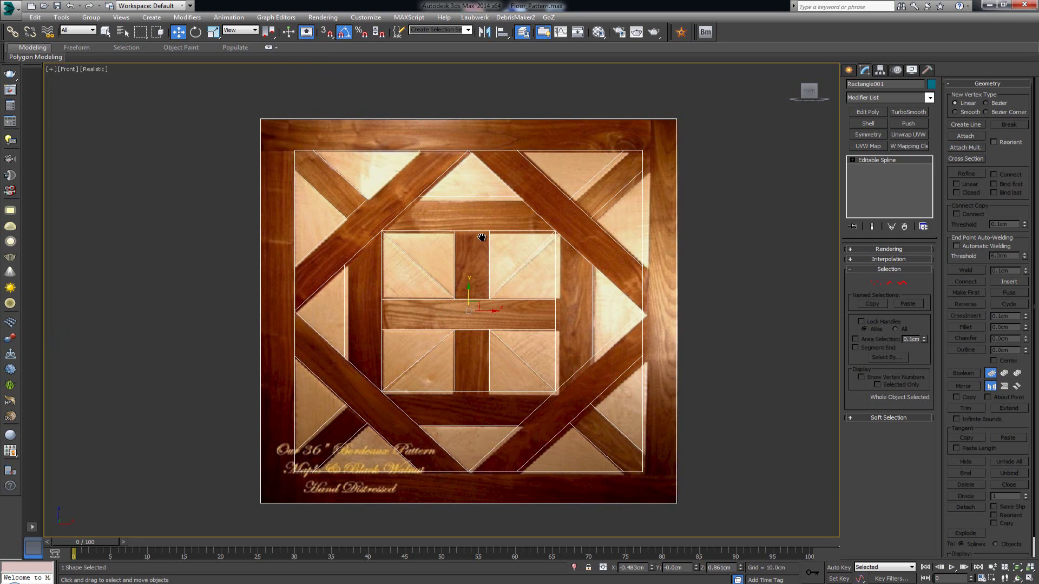
Move the combined outline beside the reference image to compare them, and undo the move.
{"action": "scroll", "coordinate": [482, 238], "scroll_direction": "down", "scroll_amount": 3}
{"action": "left_click_drag", "start_coordinate": [467, 298], "coordinate": [817, 285]}
{"action": "middle_click_drag", "start_coordinate": [755, 282], "coordinate": [540, 284]}
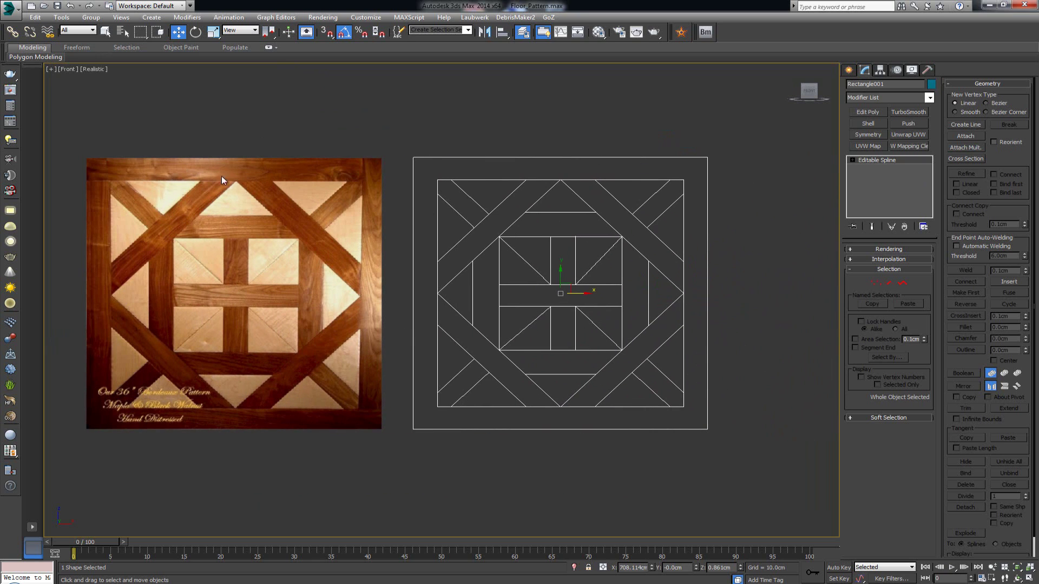
{"action": "key", "text": "ctrl+z"}
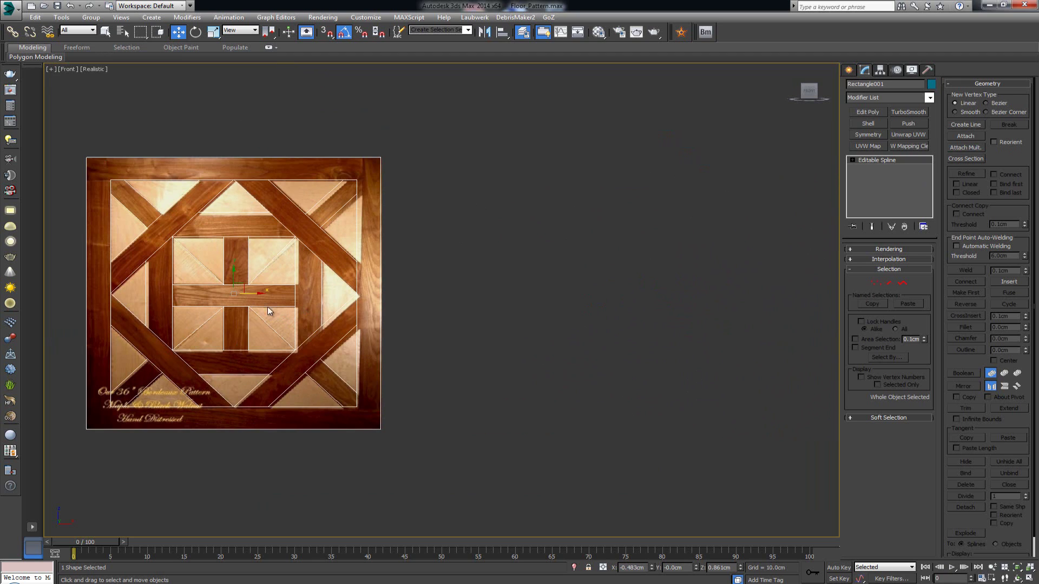
Show the four-viewport layout and set the orthographic viewport to Front view with the whole pattern framed.
{"action": "middle_click_drag", "start_coordinate": [267, 306], "coordinate": [369, 294]}
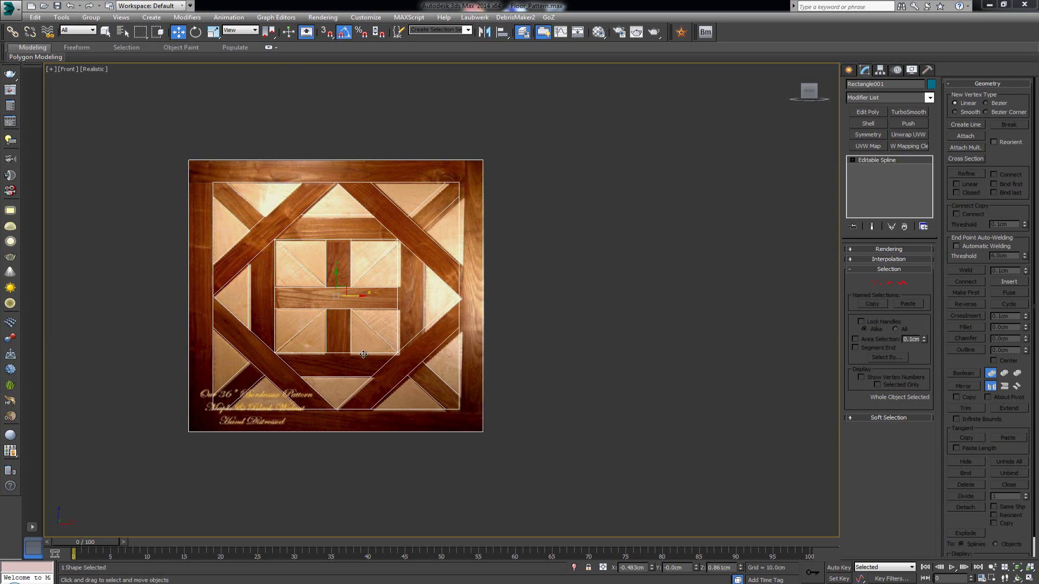
{"action": "middle_click_drag", "start_coordinate": [362, 353], "coordinate": [460, 358]}
{"action": "scroll", "coordinate": [447, 347], "scroll_direction": "up", "scroll_amount": 3}
{"action": "key", "text": "alt+w"}
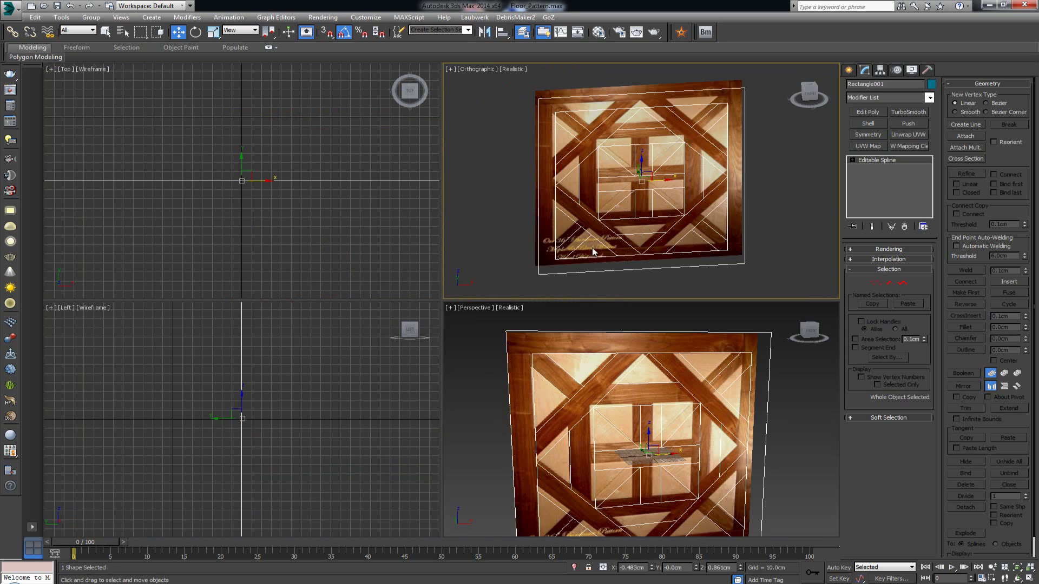
{"action": "key", "text": "f"}
{"action": "scroll", "coordinate": [628, 224], "scroll_direction": "down", "scroll_amount": 3}
{"action": "scroll", "coordinate": [629, 225], "scroll_direction": "down", "scroll_amount": 3}
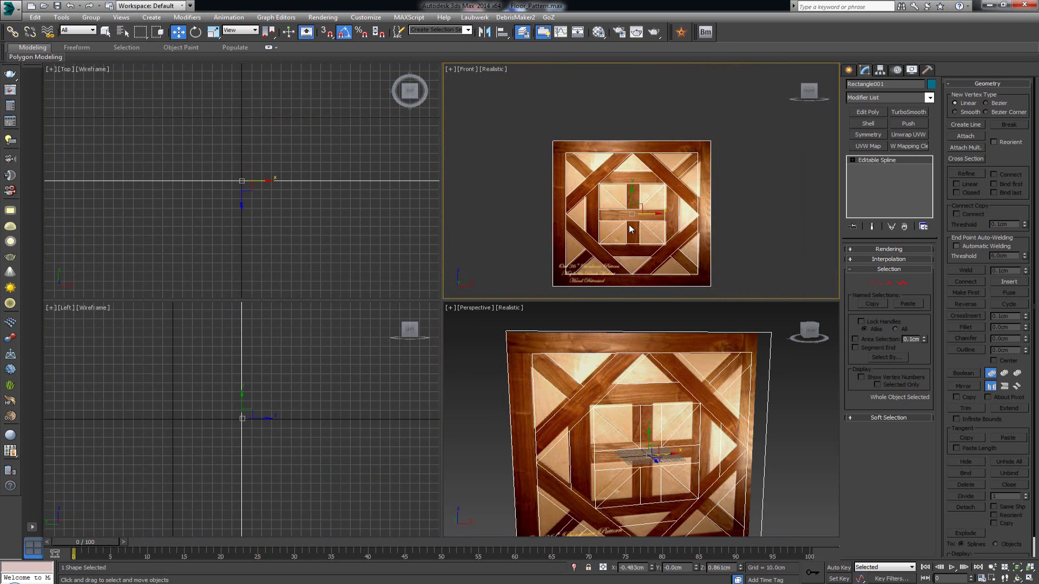
Maximize the Perspective viewport and isolate the combined outline shape from the reference image.
{"action": "key", "text": "alt+w"}
{"action": "scroll", "coordinate": [635, 346], "scroll_direction": "up", "scroll_amount": 3}
{"action": "scroll", "coordinate": [617, 249], "scroll_direction": "down", "scroll_amount": 3}
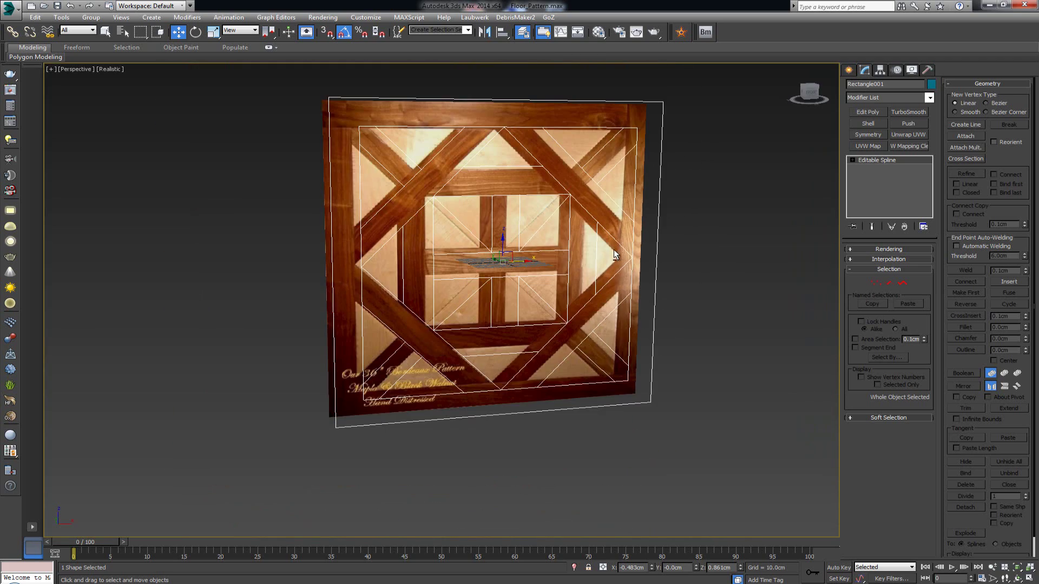
{"action": "scroll", "coordinate": [595, 254], "scroll_direction": "up", "scroll_amount": 6}
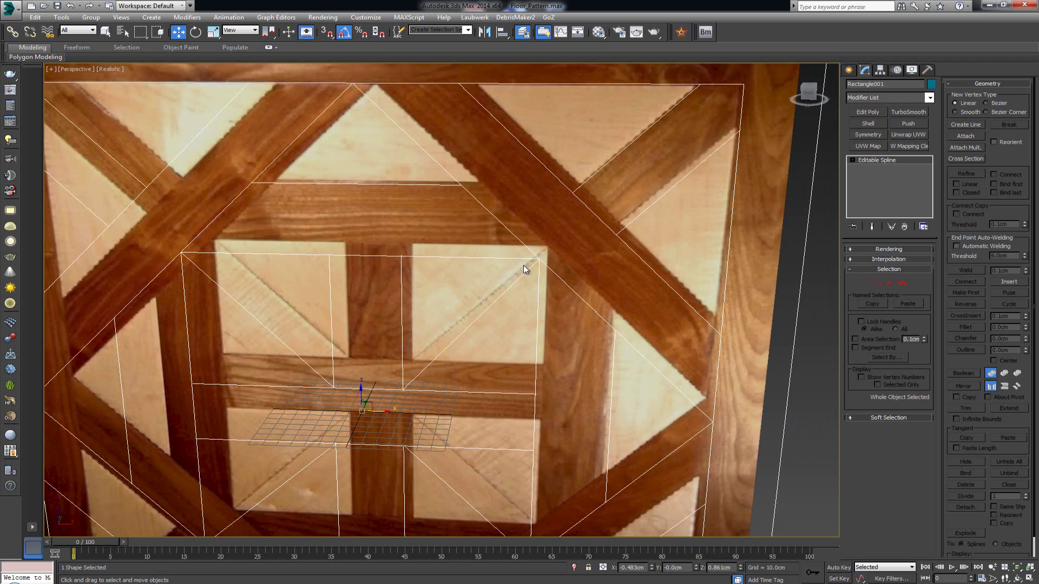
{"action": "mouse_move", "coordinate": [486, 262]}
{"action": "middle_mouse_down", "text": "alt"}
{"action": "mouse_move", "coordinate": [484, 227]}
{"action": "mouse_move", "coordinate": [485, 251]}
{"action": "middle_mouse_up", "text": "alt"}
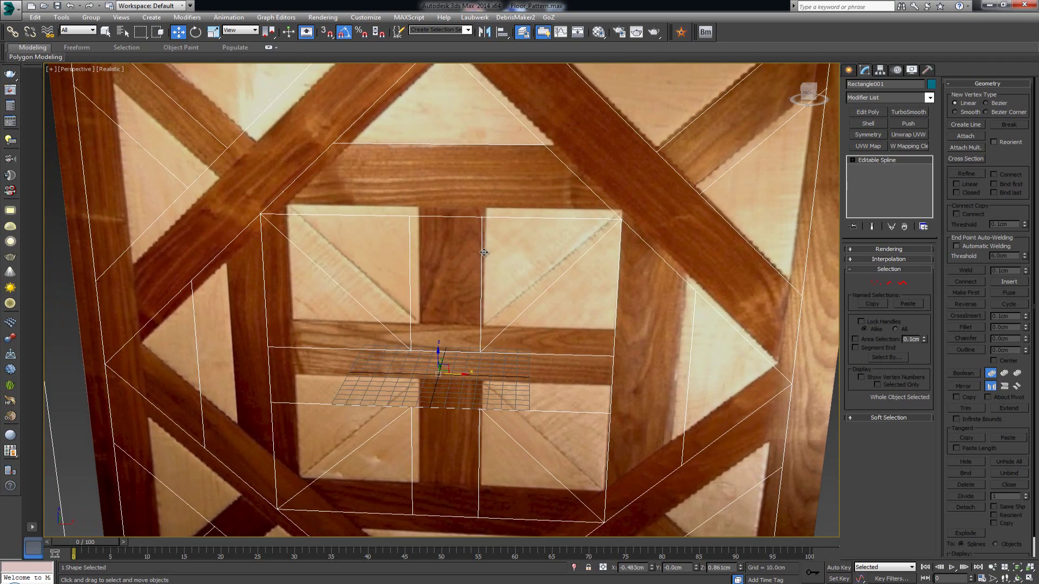
{"action": "key", "text": "z"}
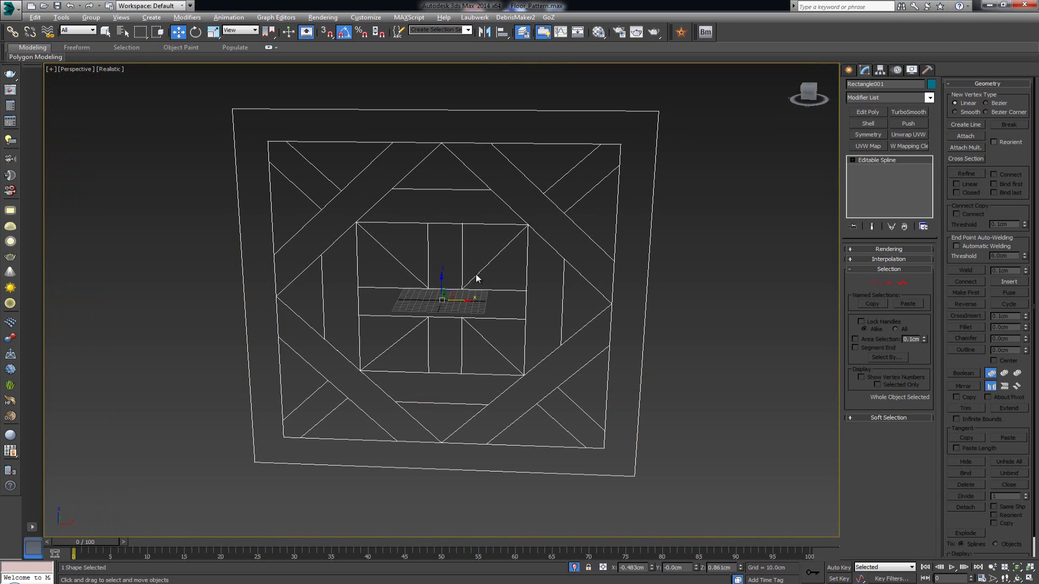
{"action": "middle_click_drag", "start_coordinate": [476, 274], "coordinate": [433, 260], "text": "alt"}
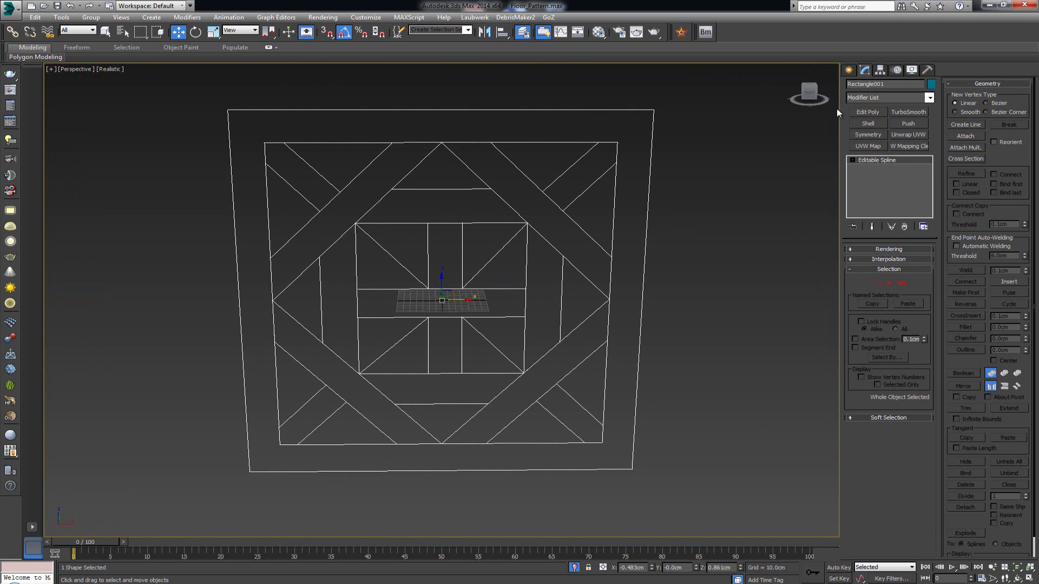
Measure the combined outline shape's overall dimensions with the Measure utility.
{"action": "left_click", "coordinate": [928, 71]}
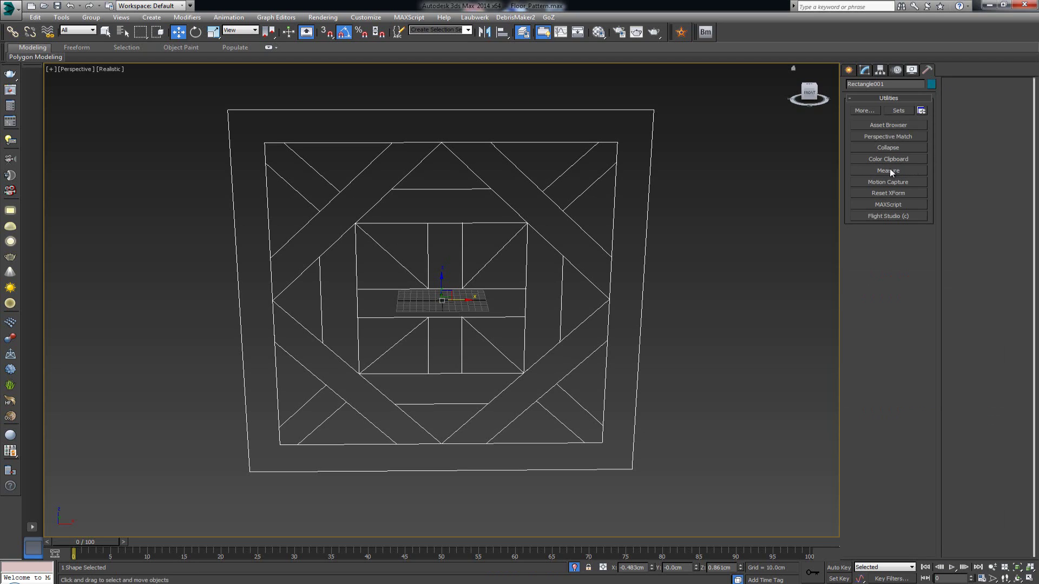
{"action": "left_click", "coordinate": [921, 111]}
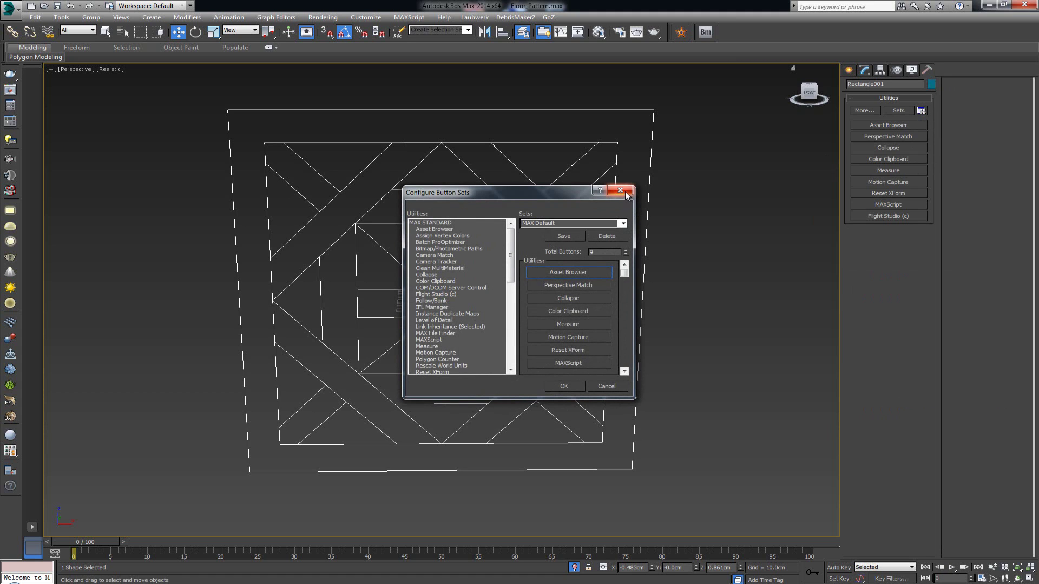
{"action": "left_click", "coordinate": [621, 190]}
{"action": "left_click", "coordinate": [903, 170]}
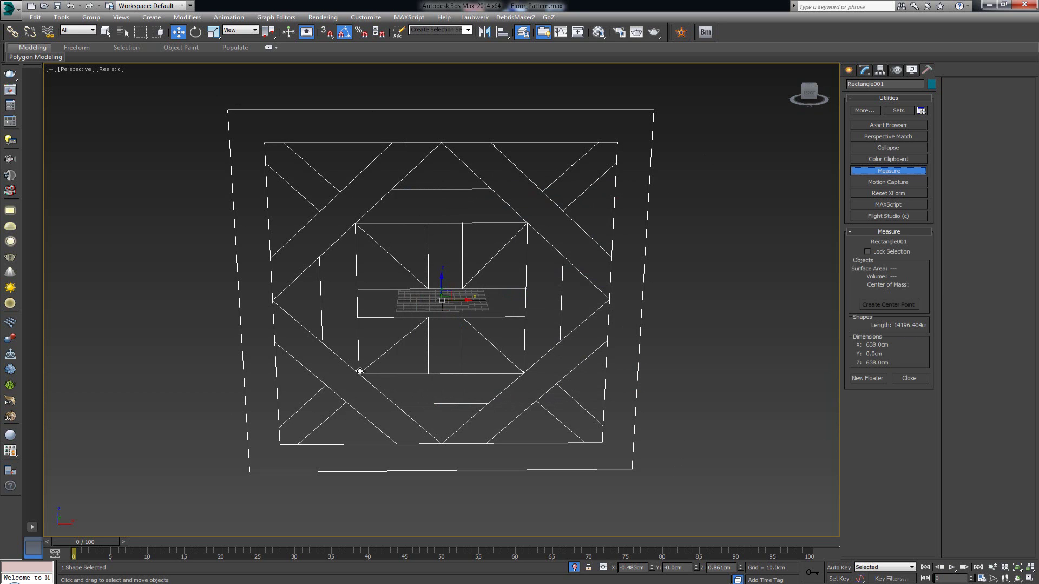
{"action": "middle_click_drag", "start_coordinate": [372, 364], "coordinate": [432, 343], "text": "alt"}
{"action": "scroll", "coordinate": [431, 357], "scroll_direction": "up", "scroll_amount": 5}
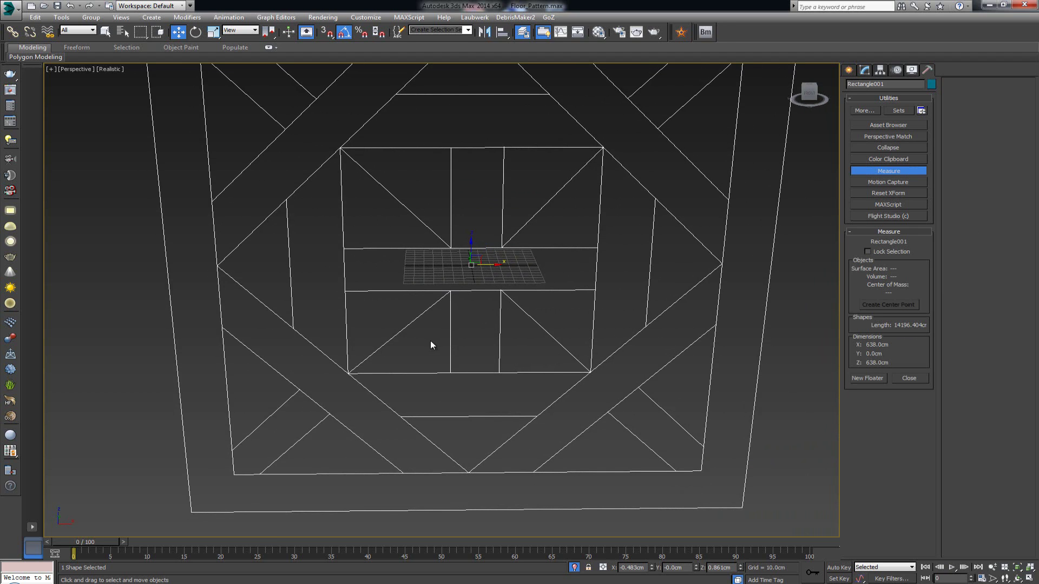
Check the pattern's real-world size in the reference photo in Windows Photo Viewer, and close the photo.
{"action": "key", "text": "alt+Tab"}
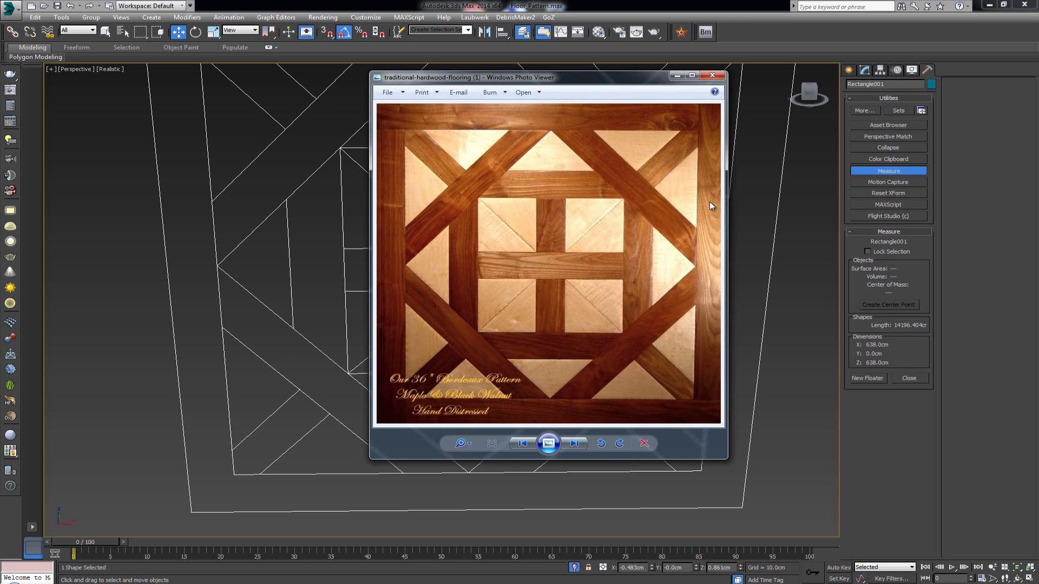
{"action": "left_click", "coordinate": [718, 79]}
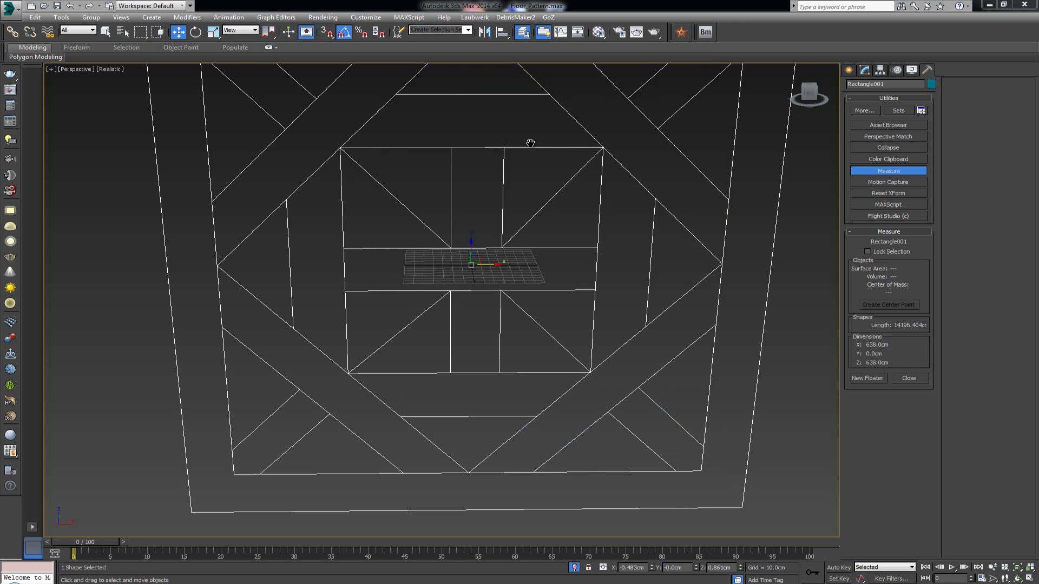
{"action": "middle_click_drag", "start_coordinate": [529, 144], "coordinate": [495, 273], "text": "alt"}
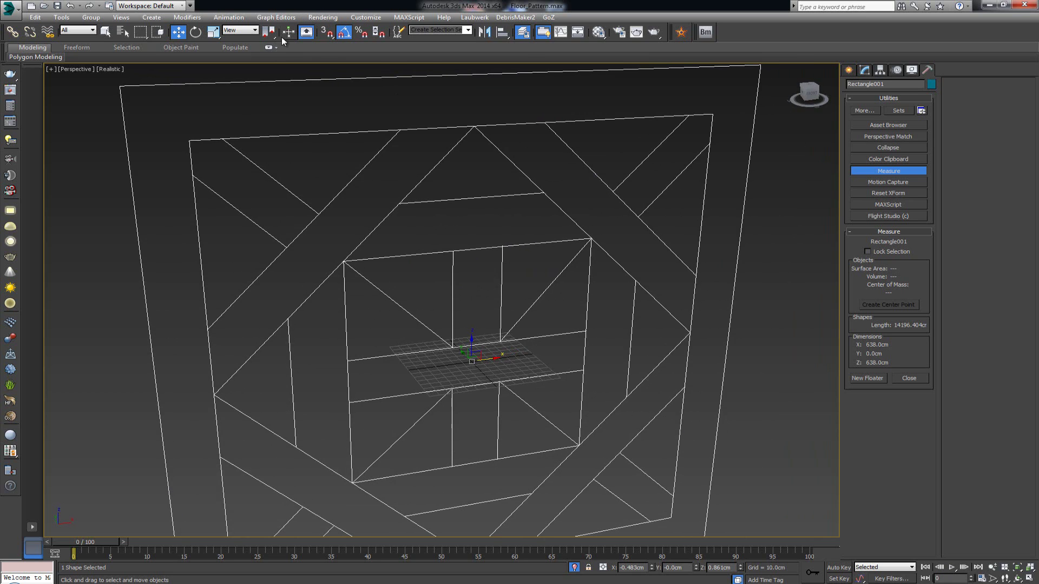
Scale the outline shape down uniformly to 7.8 percent using the Scale Transform Type-In offset.
{"action": "left_click", "coordinate": [212, 33]}
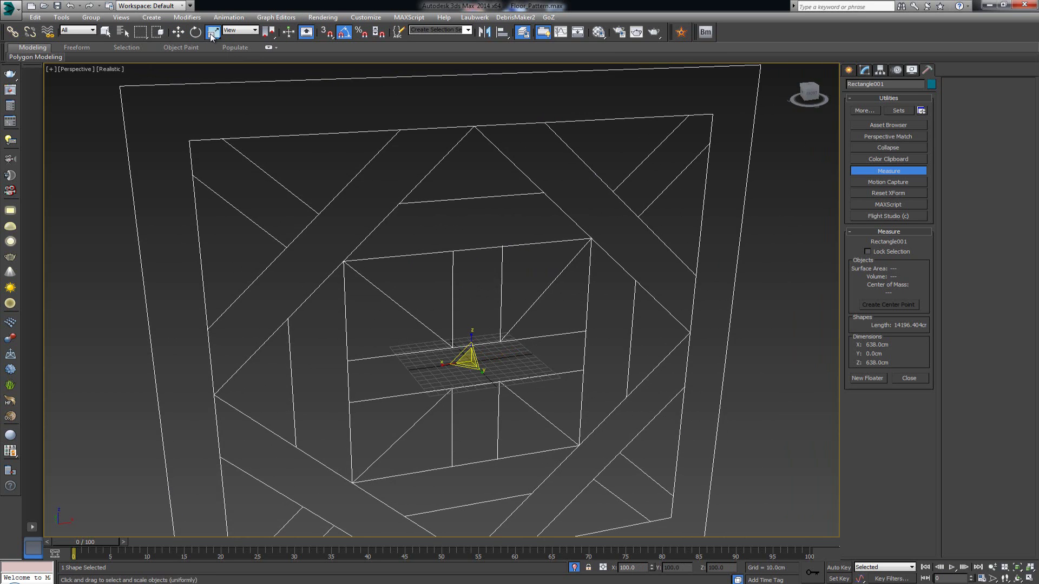
{"action": "right_click", "coordinate": [213, 32]}
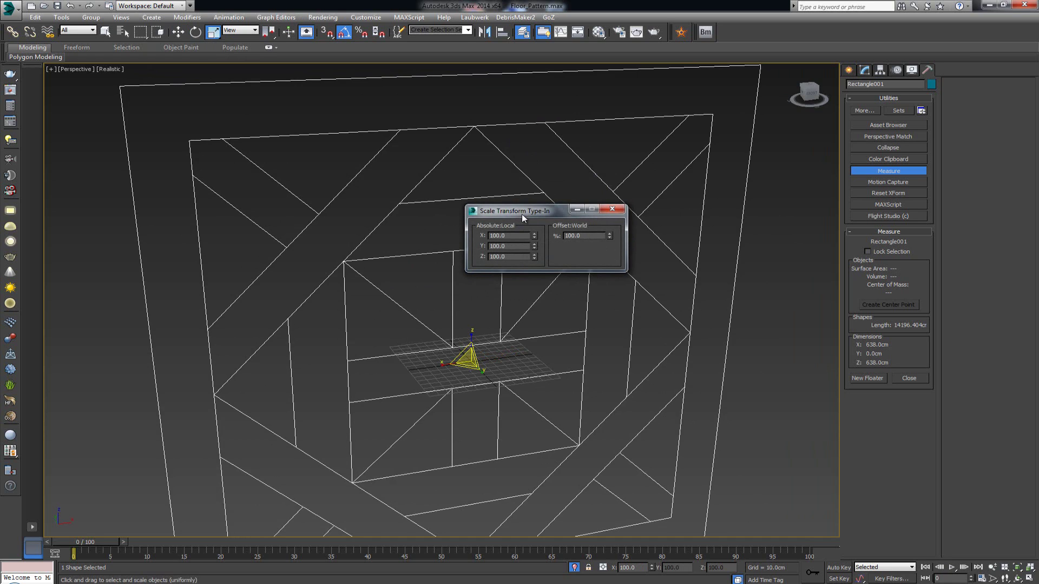
{"action": "left_click_drag", "start_coordinate": [522, 217], "coordinate": [151, 178]}
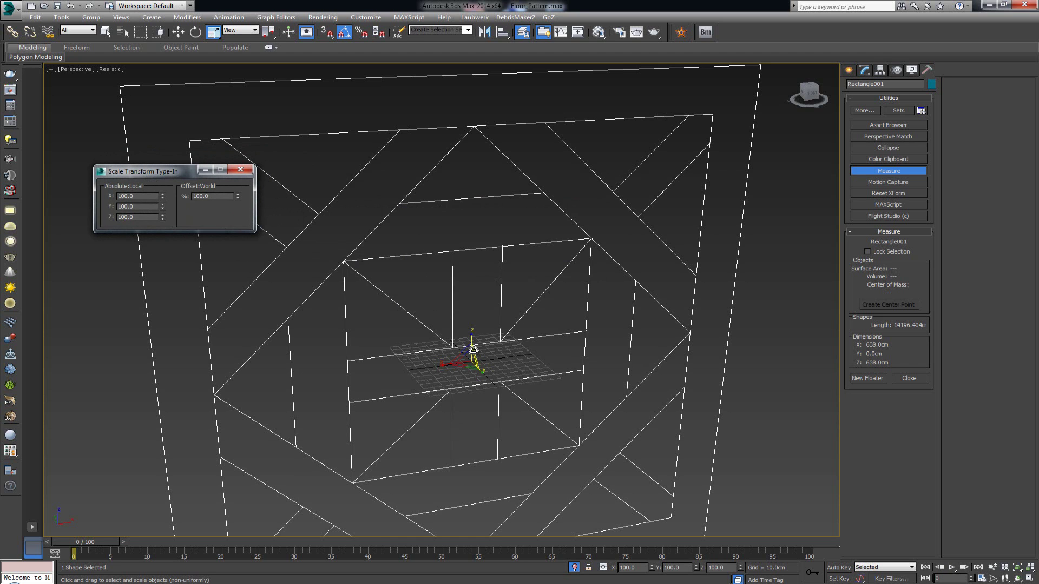
{"action": "scroll", "coordinate": [464, 334], "scroll_direction": "up", "scroll_amount": 3}
{"action": "scroll", "coordinate": [464, 333], "scroll_direction": "down", "scroll_amount": 4}
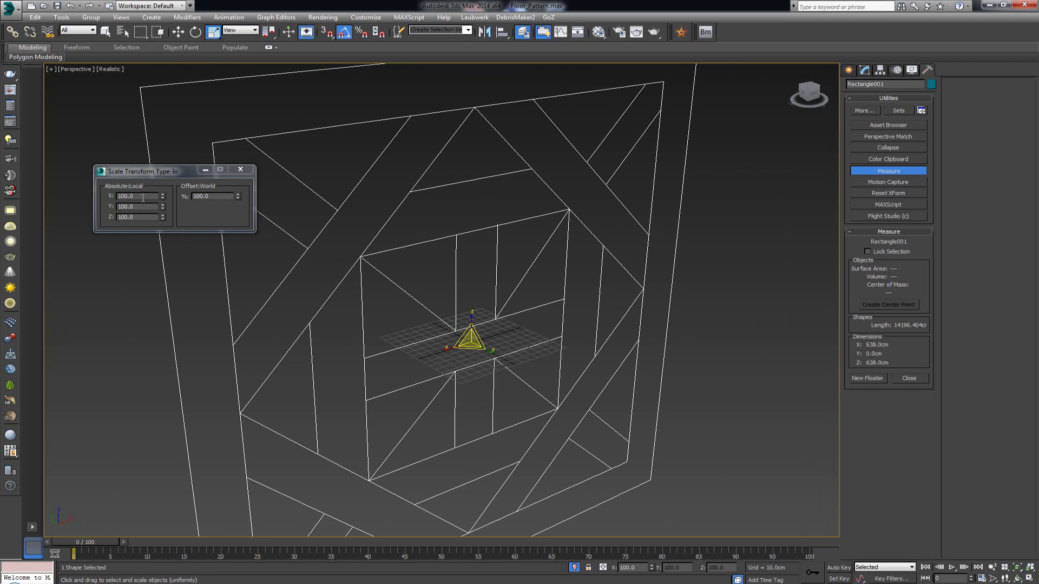
{"action": "left_click", "coordinate": [122, 196]}
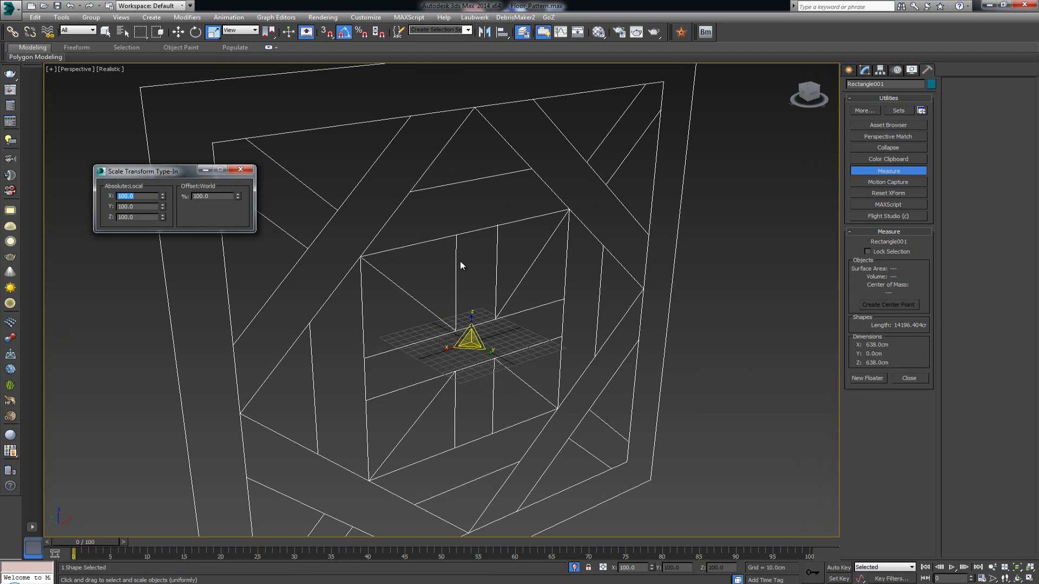
{"action": "left_click", "coordinate": [137, 208]}
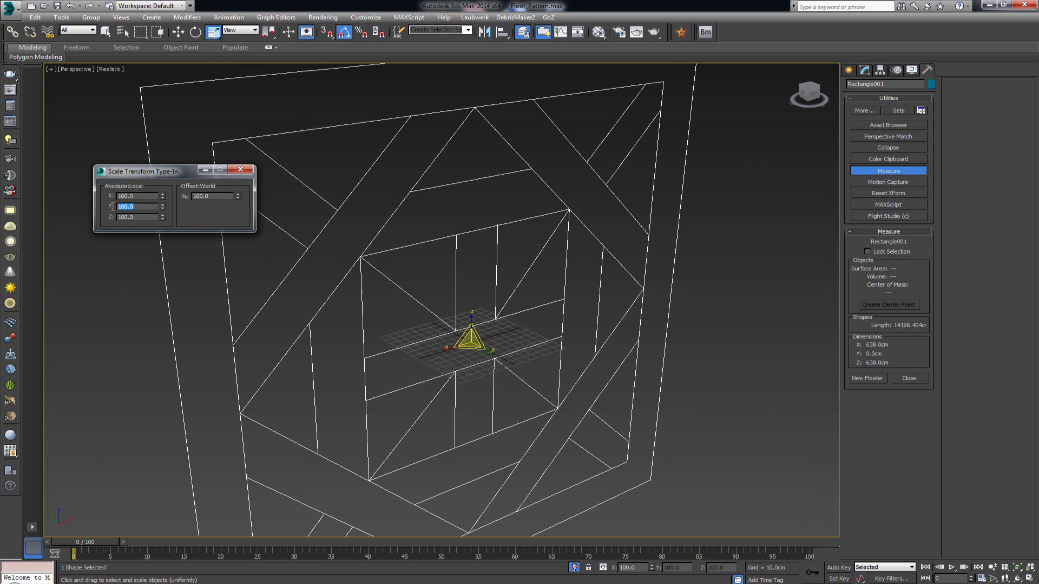
{"action": "left_click", "coordinate": [139, 216]}
{"action": "scroll", "coordinate": [533, 305], "scroll_direction": "up", "scroll_amount": 6}
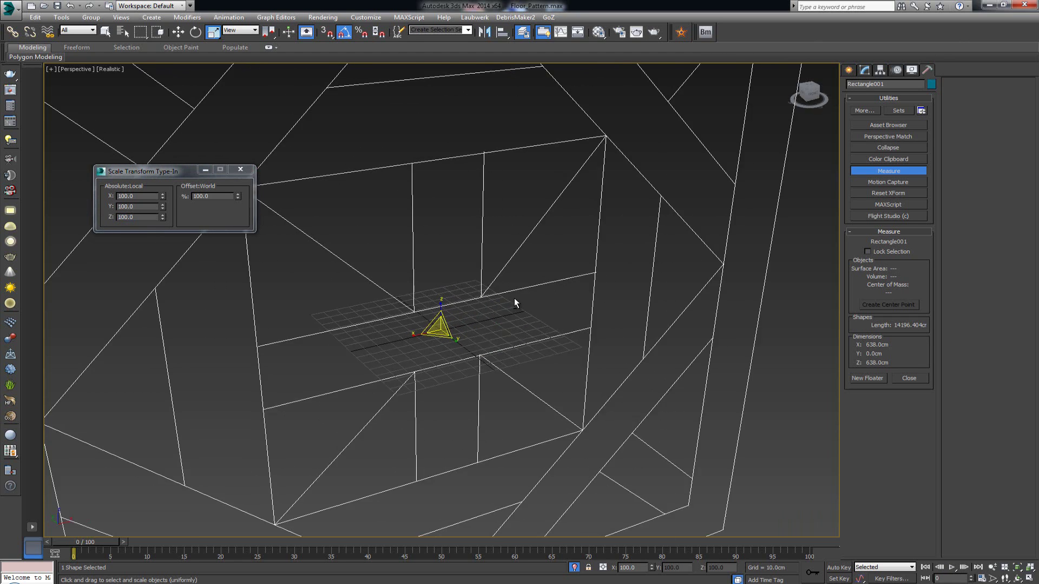
{"action": "scroll", "coordinate": [511, 301], "scroll_direction": "down", "scroll_amount": 7}
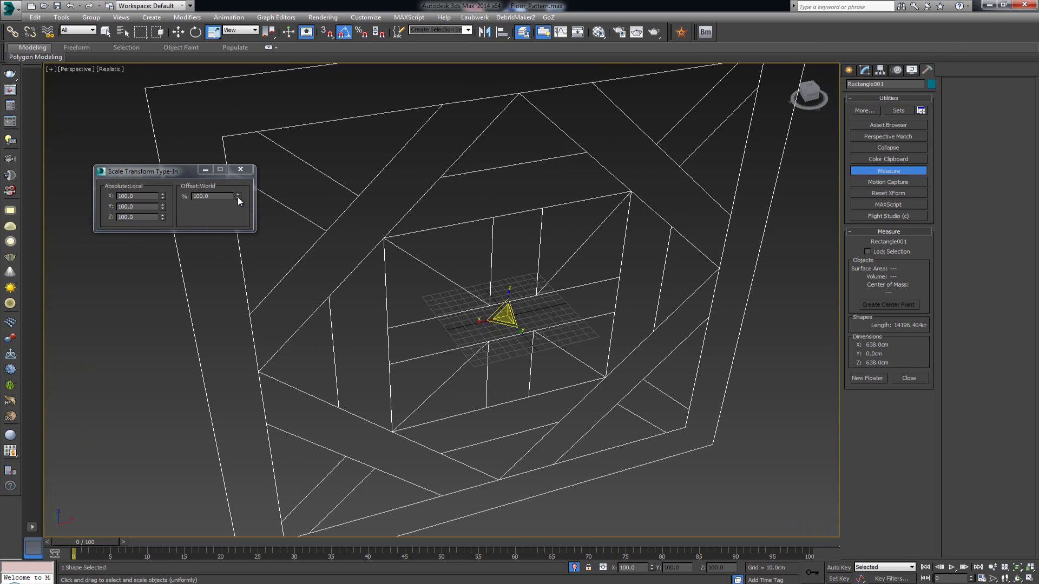
{"action": "left_click_drag", "start_coordinate": [238, 197], "coordinate": [341, 68]}
{"action": "scroll", "coordinate": [511, 292], "scroll_direction": "up", "scroll_amount": 5}
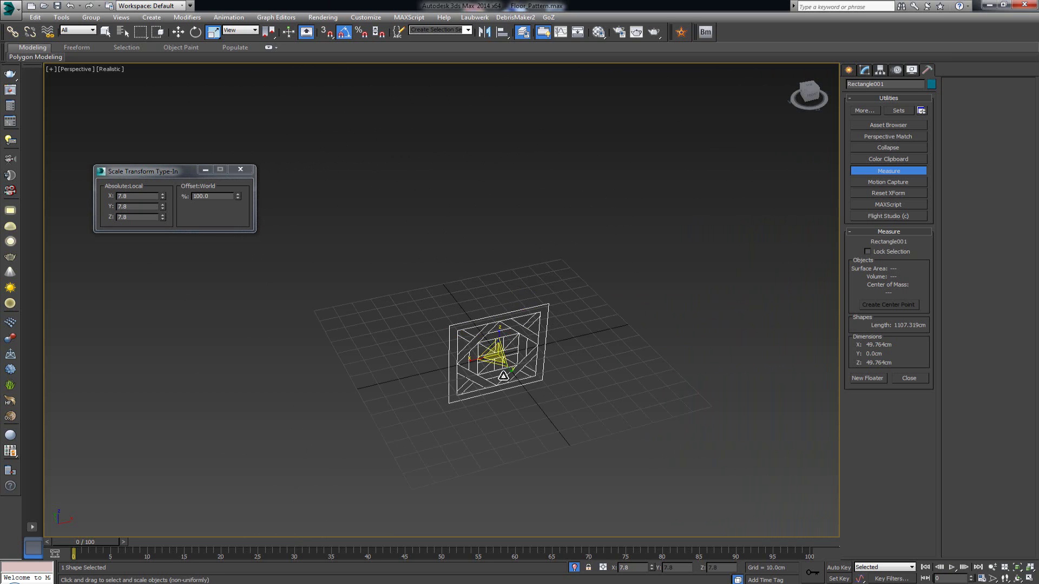
{"action": "scroll", "coordinate": [596, 301], "scroll_direction": "up", "scroll_amount": 5}
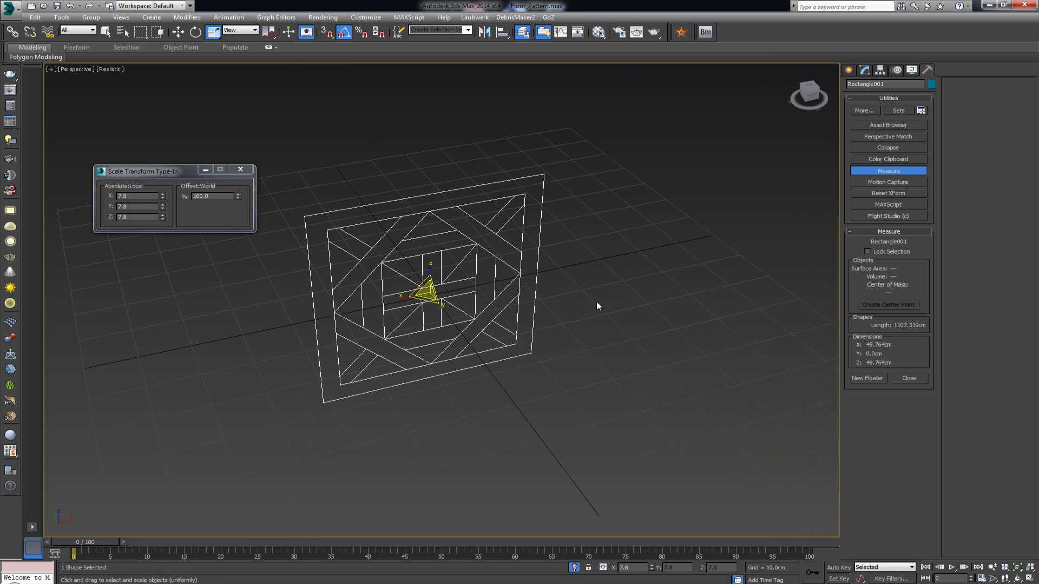
Fine-tune the uniform scale to 7.839 percent so the shape measures about 50 cm in X and Z.
{"action": "left_click", "coordinate": [238, 195]}
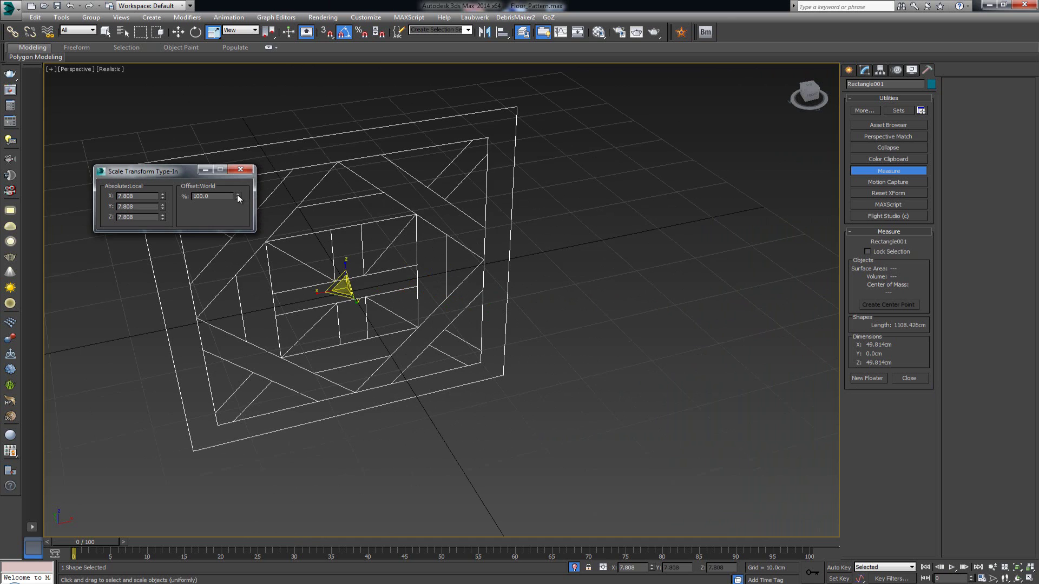
{"action": "left_click", "coordinate": [238, 194]}
{"action": "left_click", "coordinate": [238, 195]}
{"action": "left_click", "coordinate": [238, 194]}
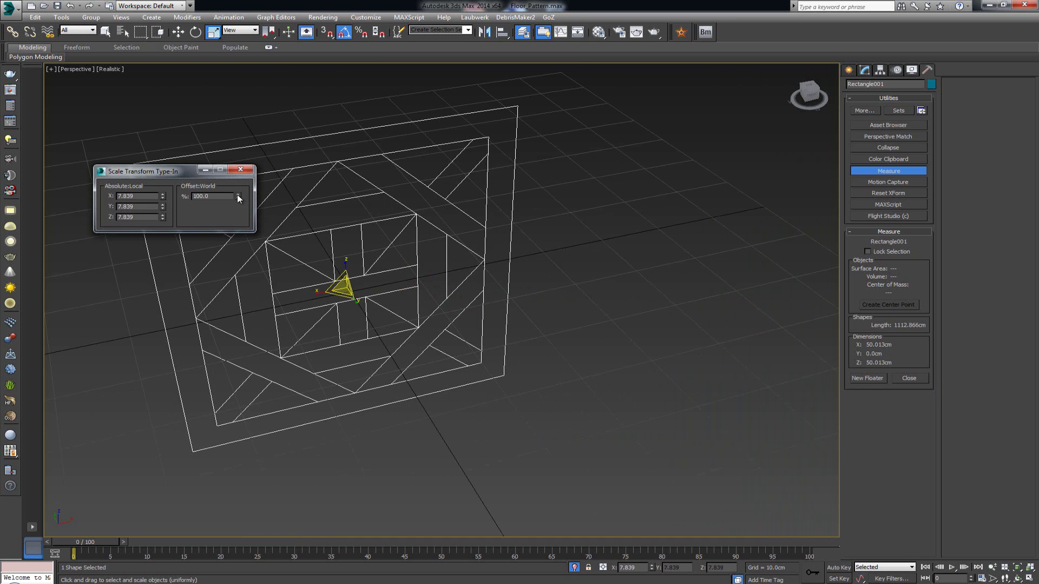
Apply Reset XForm to the scaled outline shape and inspect its modifier stack.
{"action": "middle_click_drag", "start_coordinate": [575, 318], "coordinate": [441, 295], "text": "alt"}
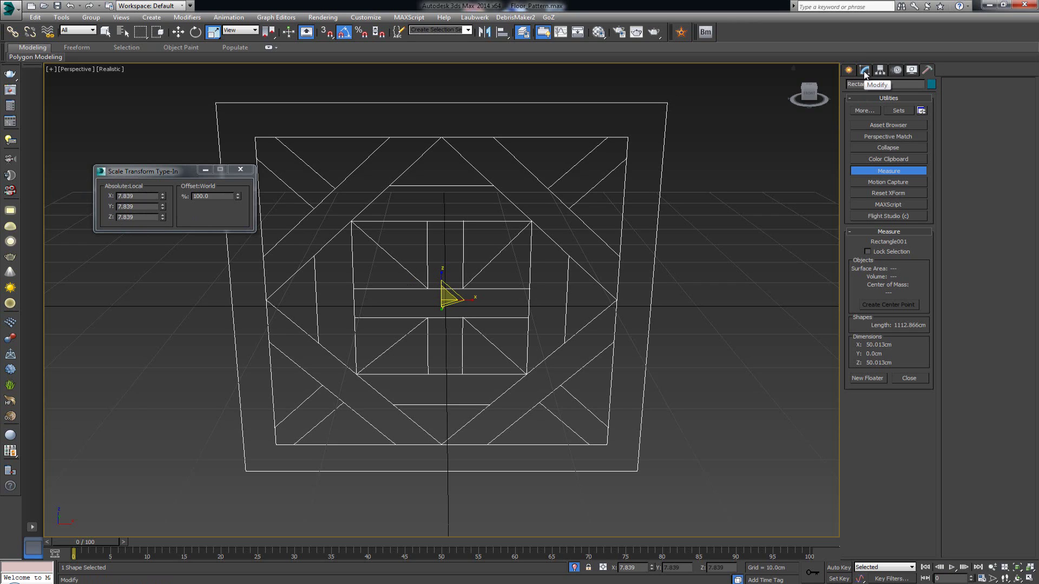
{"action": "middle_click_drag", "start_coordinate": [559, 177], "coordinate": [449, 297], "text": "alt"}
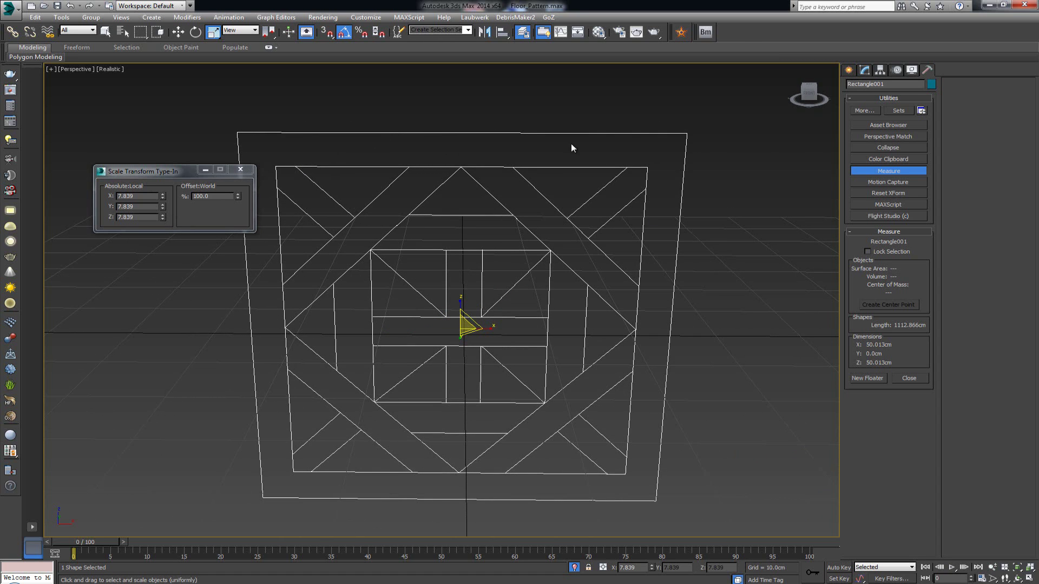
{"action": "left_click", "coordinate": [909, 193]}
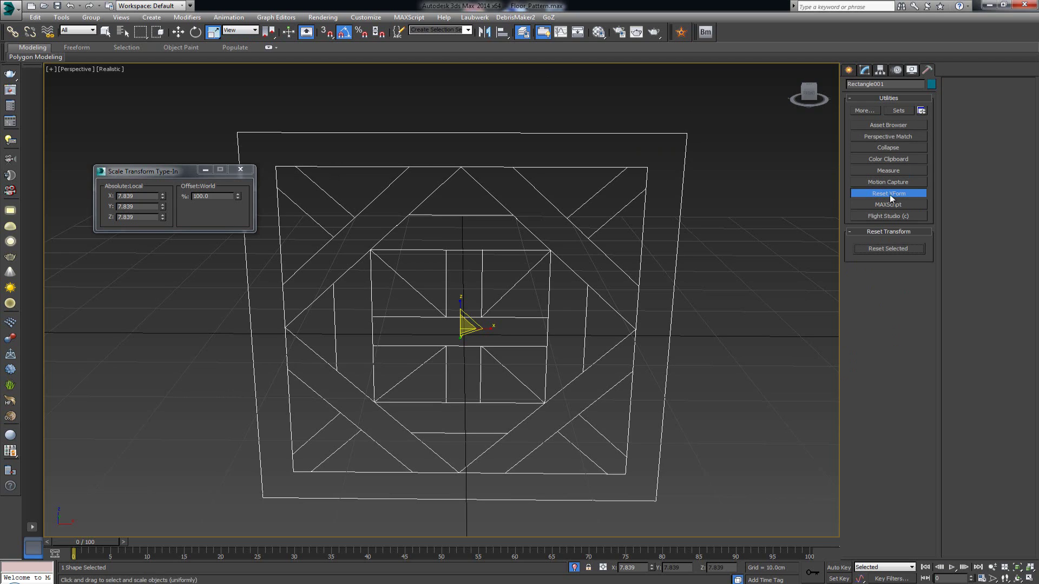
{"action": "left_click", "coordinate": [875, 249]}
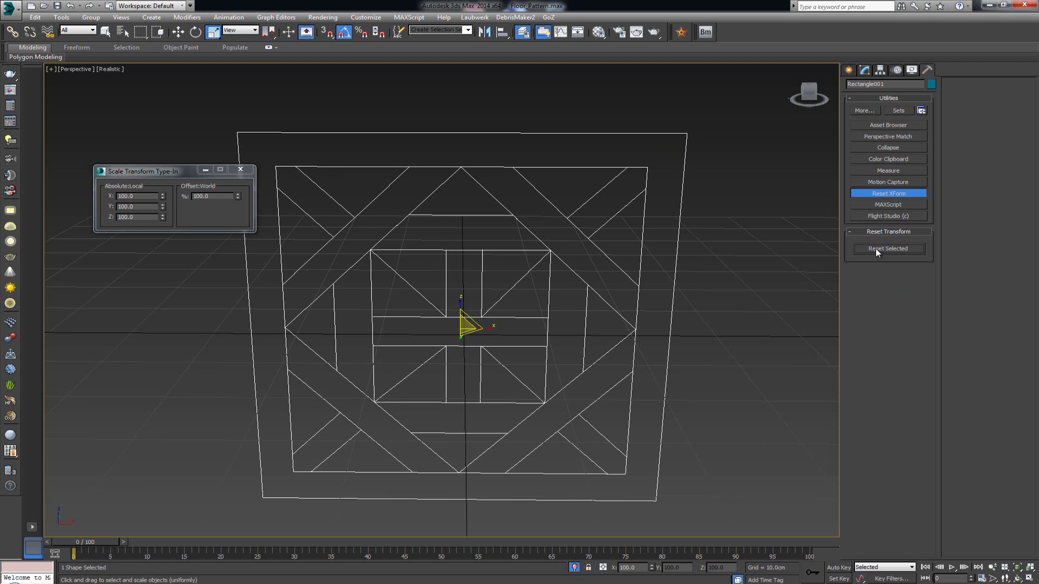
{"action": "left_click", "coordinate": [866, 71]}
{"action": "middle_click_drag", "start_coordinate": [398, 236], "coordinate": [410, 238]}
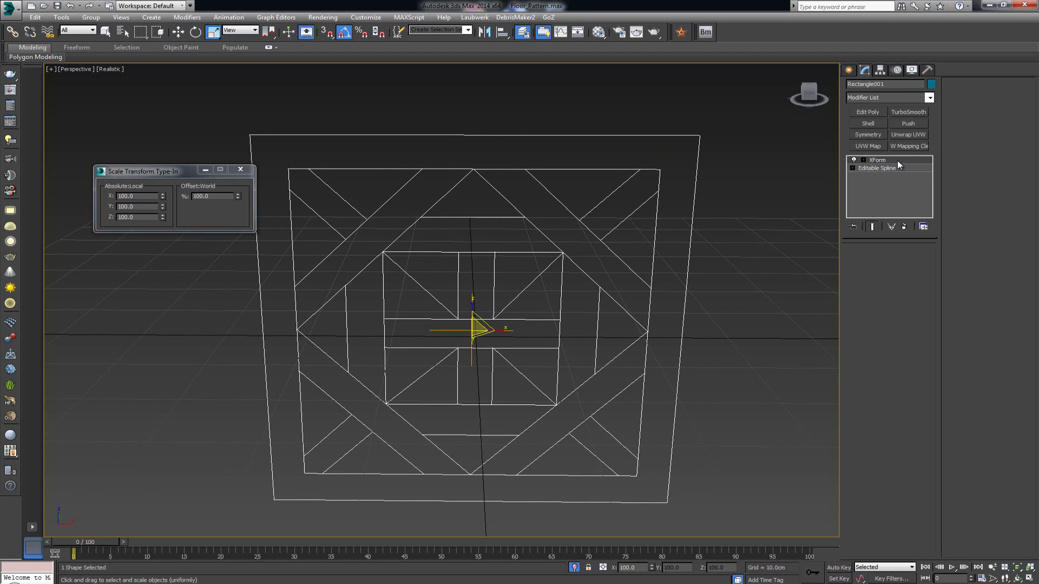
{"action": "middle_click_drag", "start_coordinate": [465, 273], "coordinate": [118, 242], "text": "alt"}
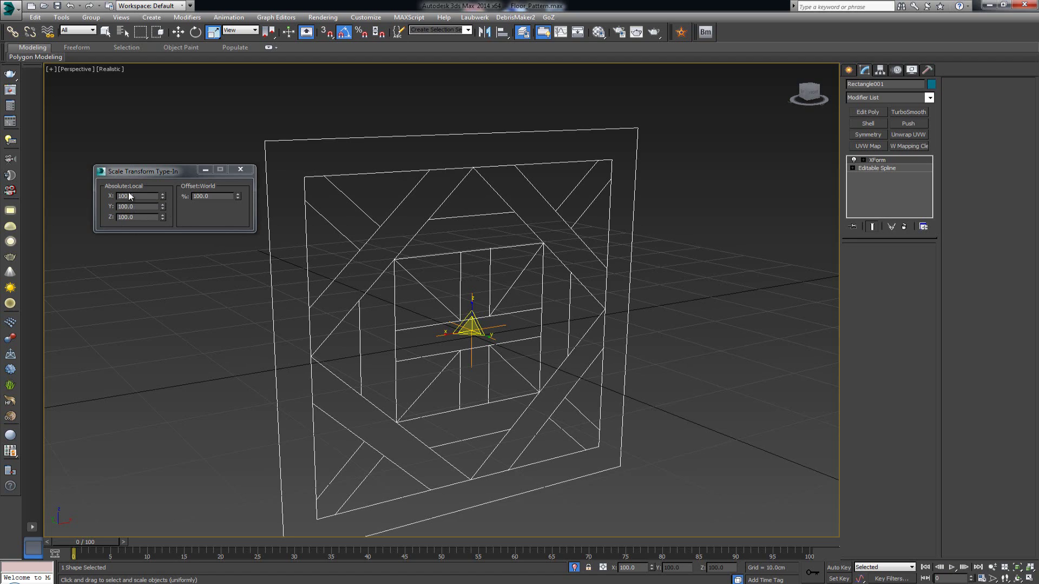
Convert the outline shape to an Editable Spline and recheck its dimensions with the Measure utility.
{"action": "right_click", "coordinate": [456, 303]}
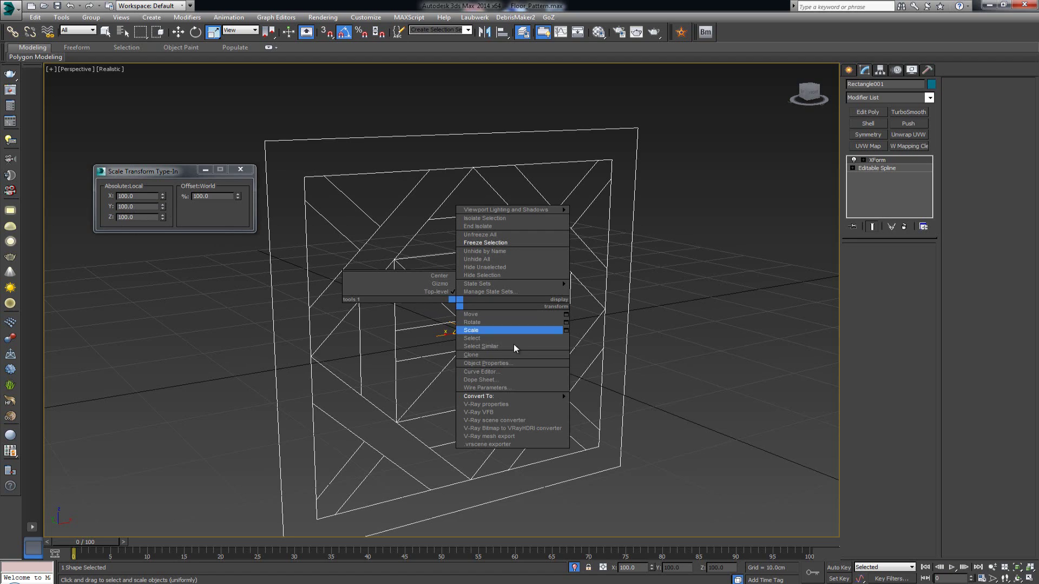
{"action": "mouse_move", "coordinate": [554, 396]}
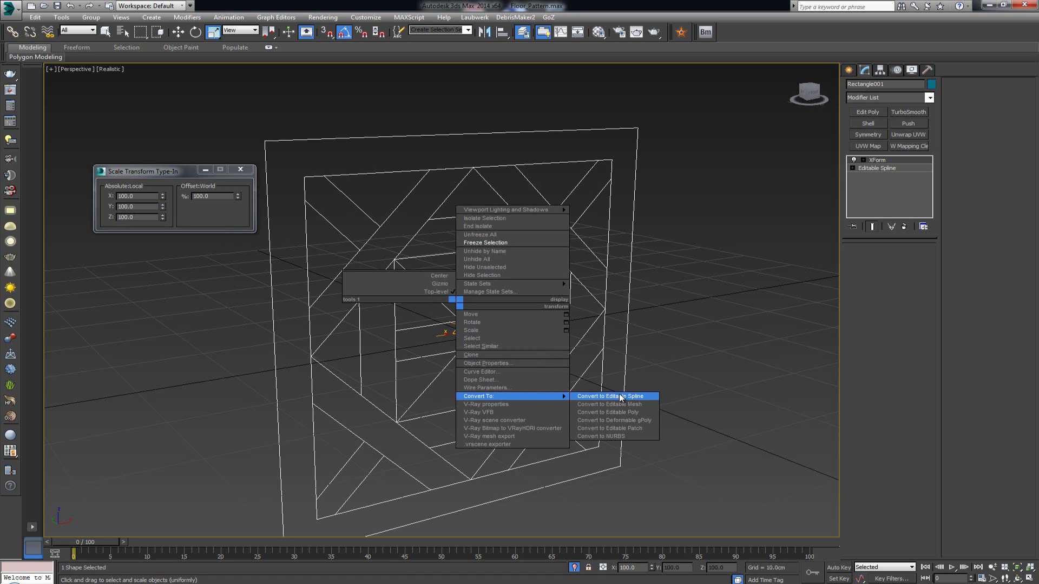
{"action": "left_click", "coordinate": [621, 399]}
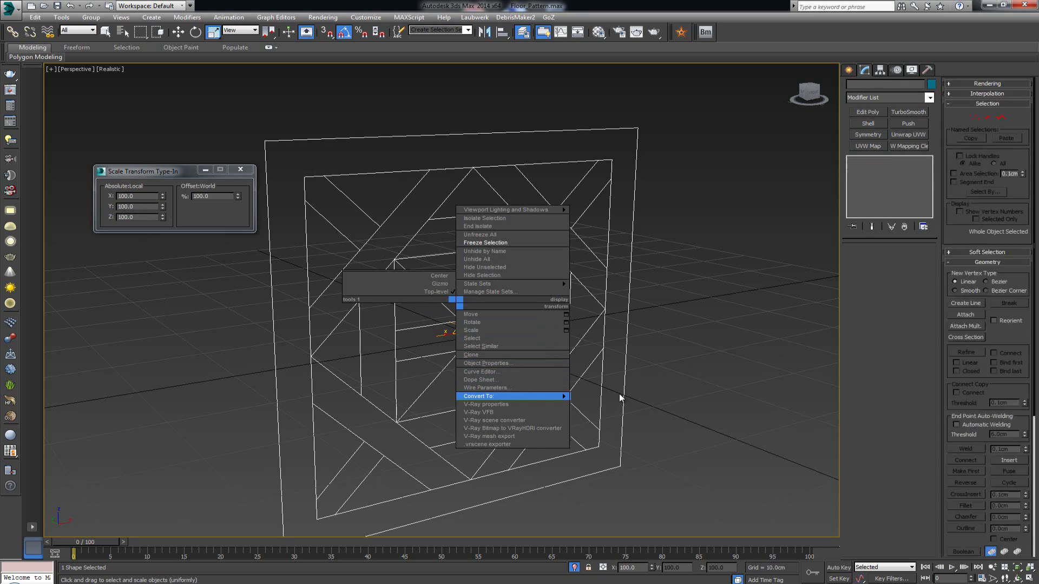
{"action": "middle_click_drag", "start_coordinate": [496, 324], "coordinate": [547, 331], "text": "alt"}
{"action": "left_click", "coordinate": [927, 70]}
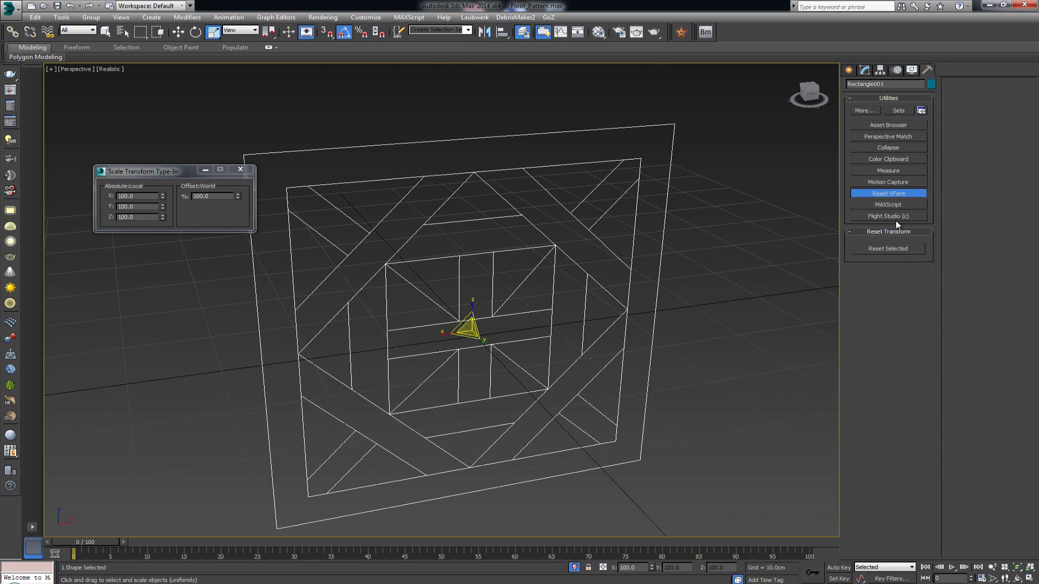
{"action": "left_click", "coordinate": [890, 171]}
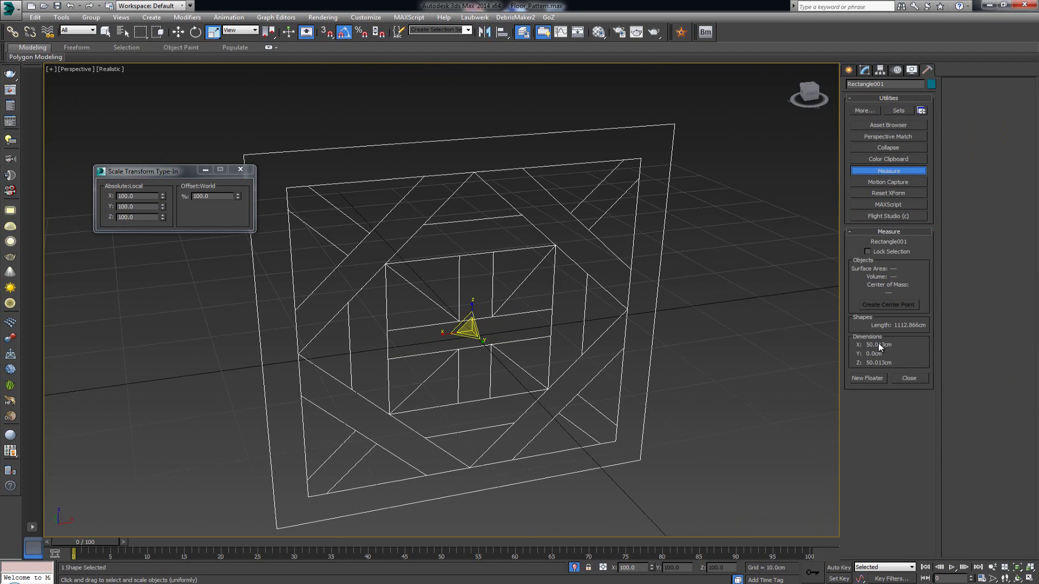
Close the Scale Transform Type-In and set the outline shape's object color to black.
{"action": "left_click", "coordinate": [849, 70]}
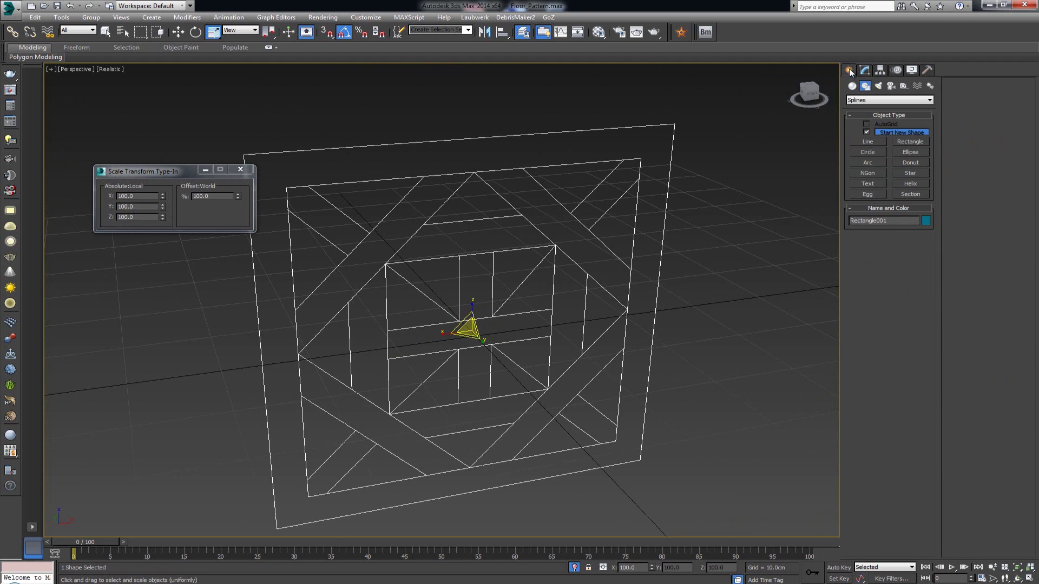
{"action": "left_click", "coordinate": [865, 70]}
{"action": "middle_click_drag", "start_coordinate": [520, 303], "coordinate": [333, 213], "text": "alt"}
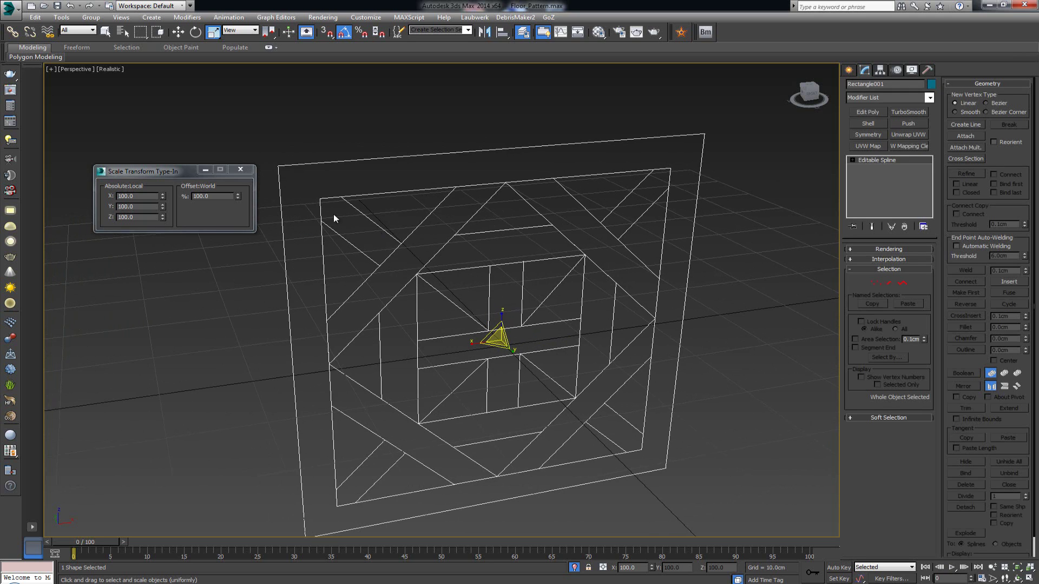
{"action": "left_click", "coordinate": [240, 169]}
{"action": "middle_click_drag", "start_coordinate": [454, 299], "coordinate": [432, 297], "text": "alt"}
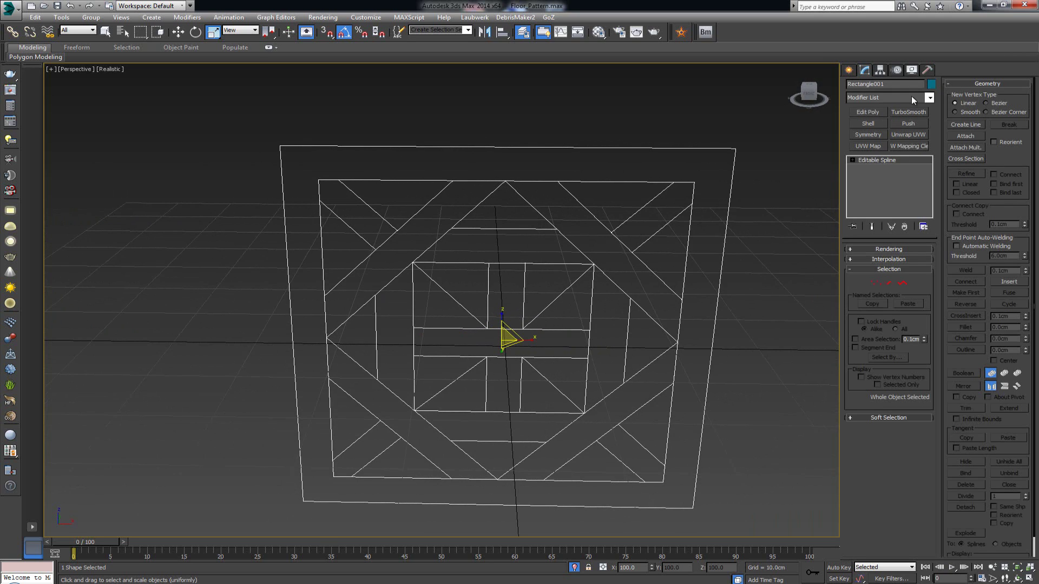
{"action": "left_click", "coordinate": [932, 84]}
{"action": "left_click", "coordinate": [601, 318]}
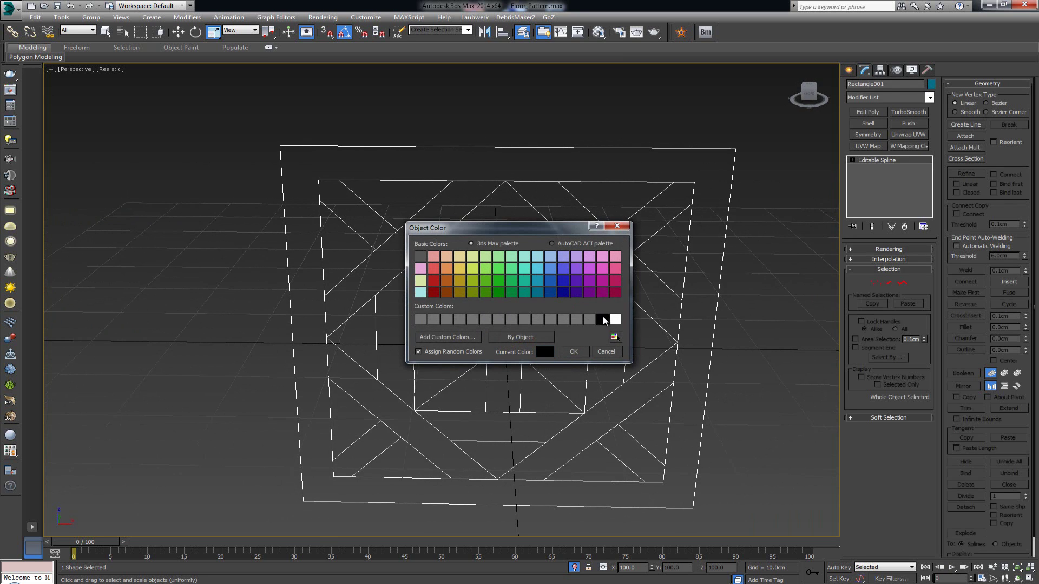
{"action": "left_click", "coordinate": [576, 352]}
{"action": "middle_click_drag", "start_coordinate": [577, 352], "coordinate": [580, 310], "text": "alt"}
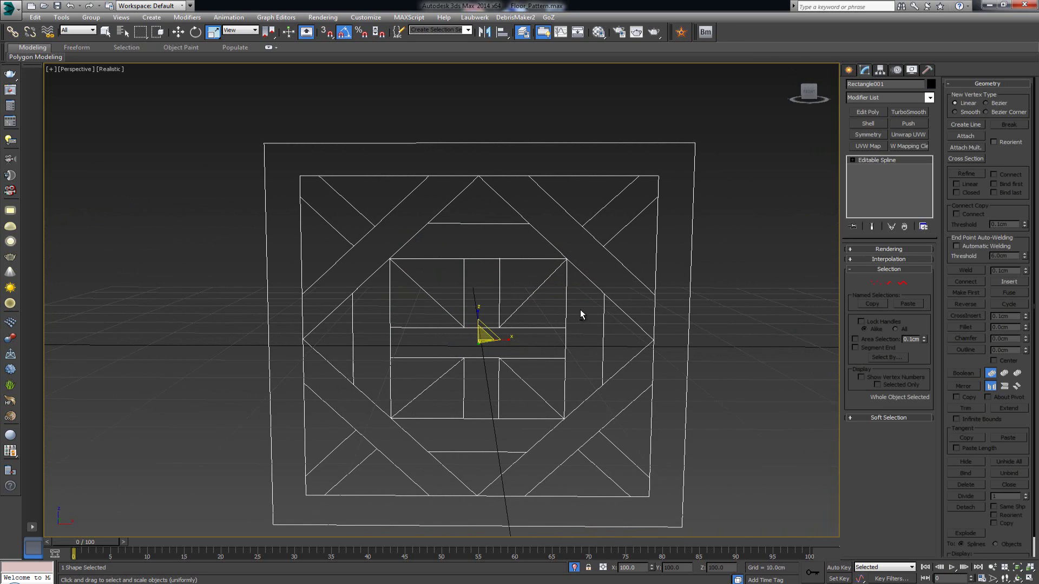
Set the environment background color to white and close the environment settings.
{"action": "left_click", "coordinate": [366, 17]}
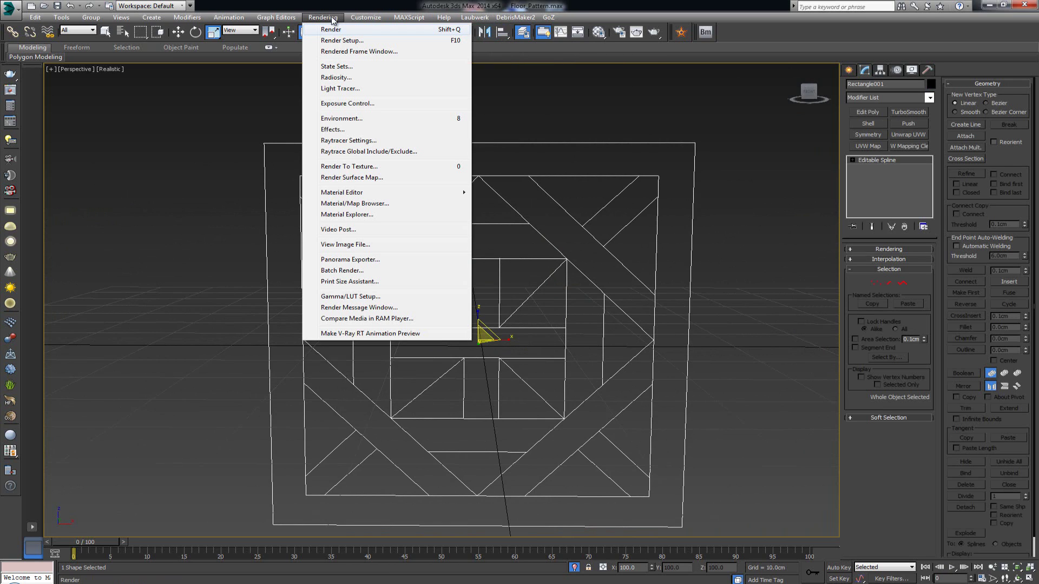
{"action": "left_click", "coordinate": [350, 118]}
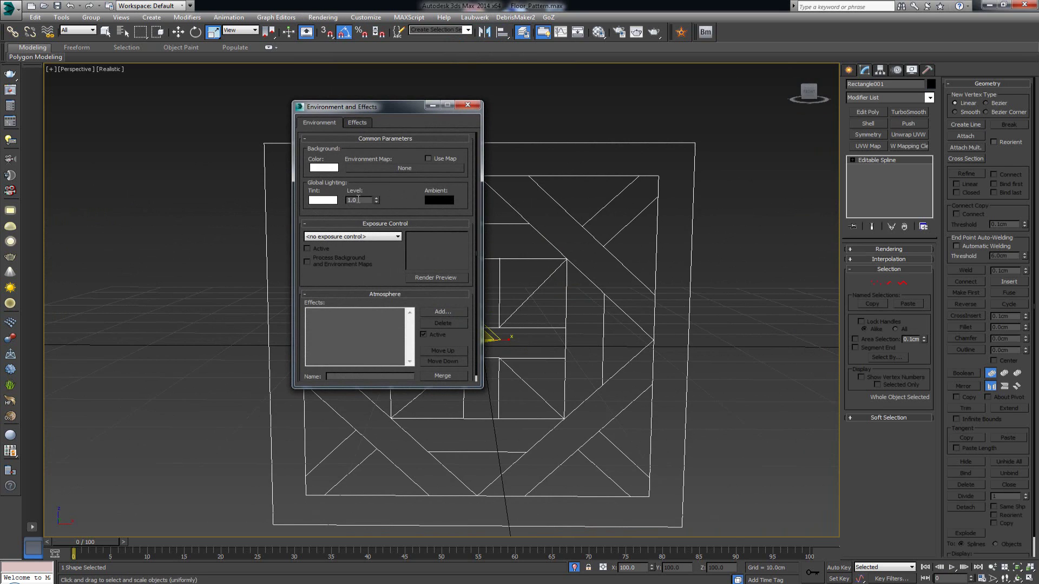
{"action": "left_click", "coordinate": [327, 172]}
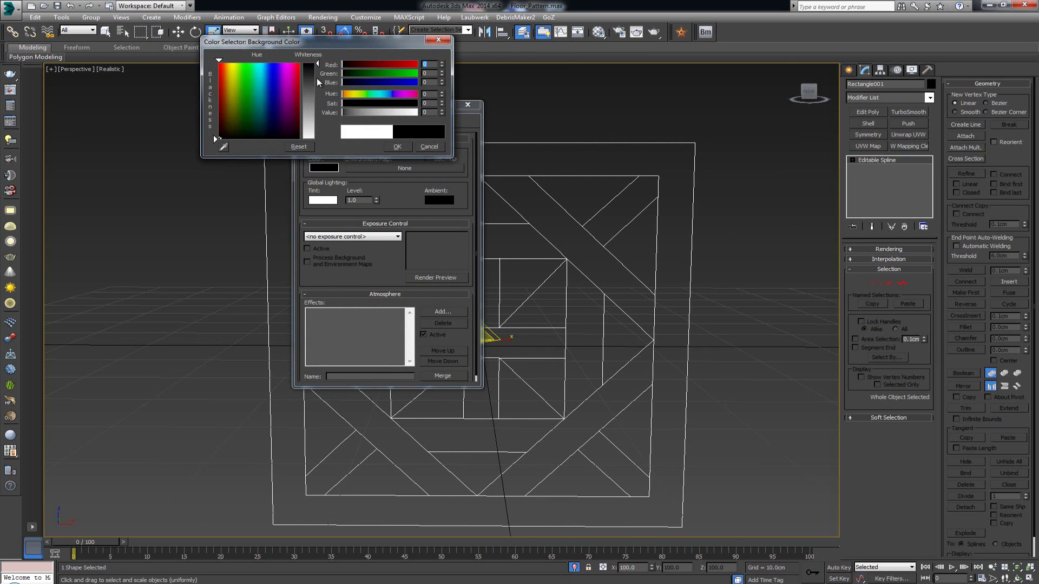
{"action": "left_click", "coordinate": [397, 146]}
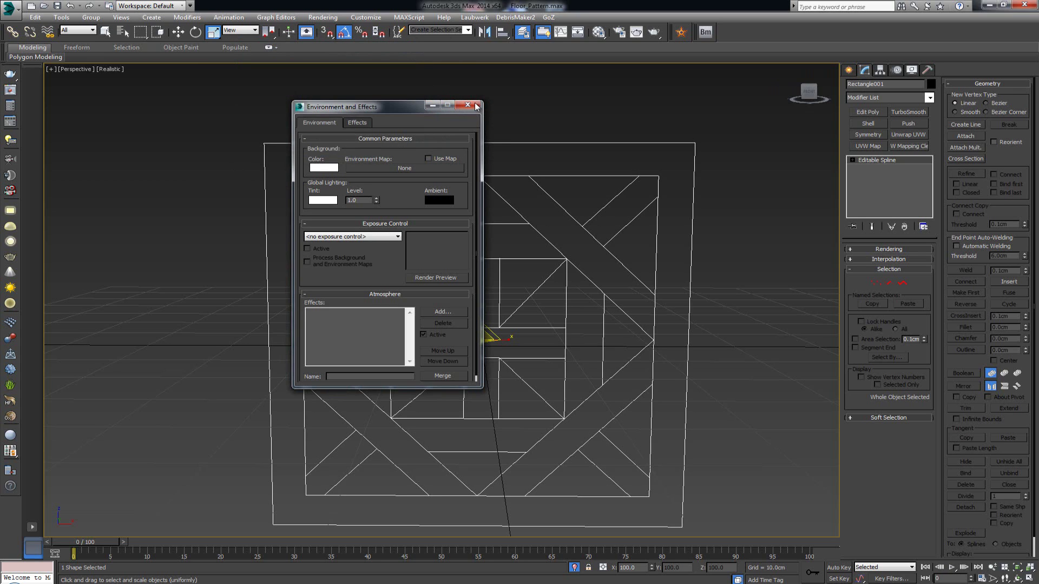
{"action": "left_click", "coordinate": [468, 109]}
Switch to the Front viewport, frame the outline shape in it and maximize the view.
{"action": "key", "text": "alt+w"}
{"action": "middle_click", "coordinate": [602, 213]}
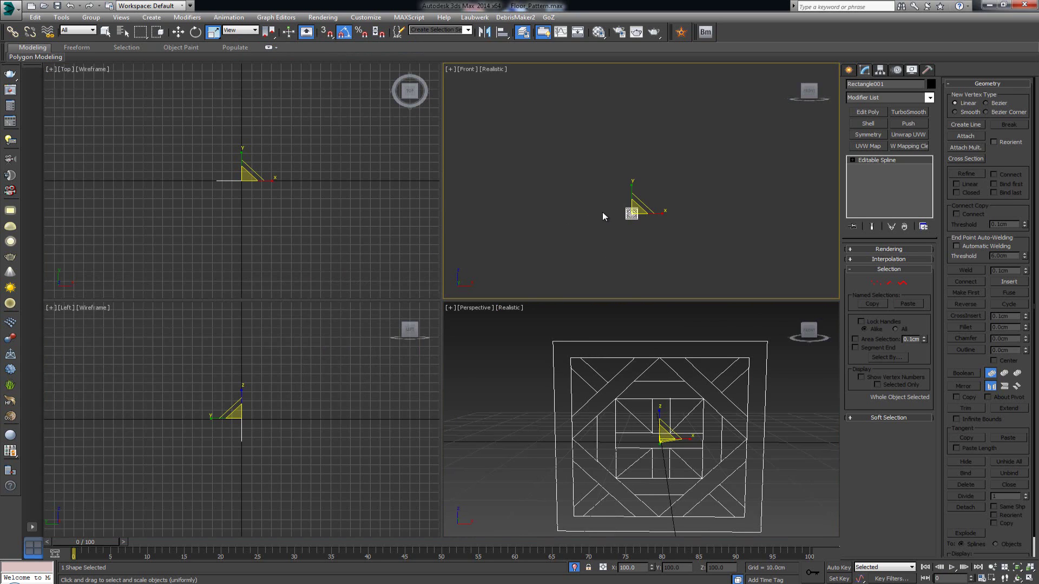
{"action": "key", "text": "z"}
{"action": "key", "text": "alt+w"}
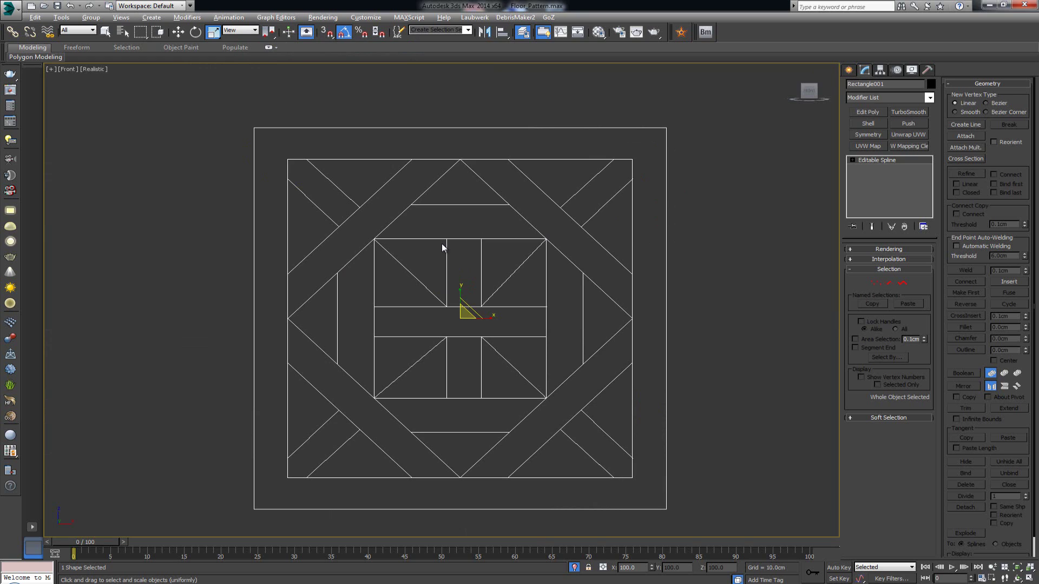
{"action": "middle_click_drag", "start_coordinate": [442, 248], "coordinate": [432, 221]}
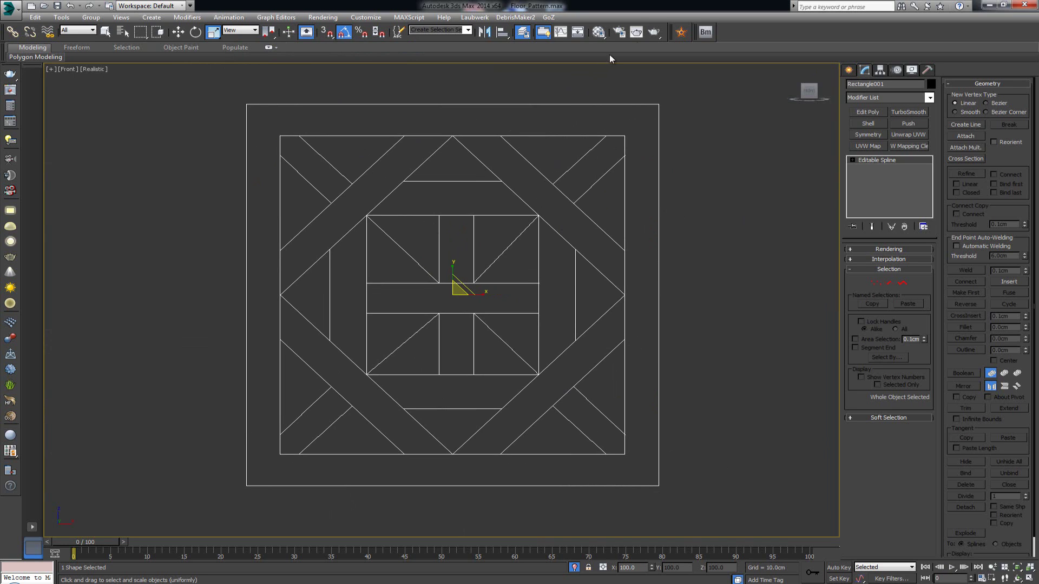
Check the output width and height and the assigned production renderer in the render setup.
{"action": "left_click", "coordinate": [619, 31]}
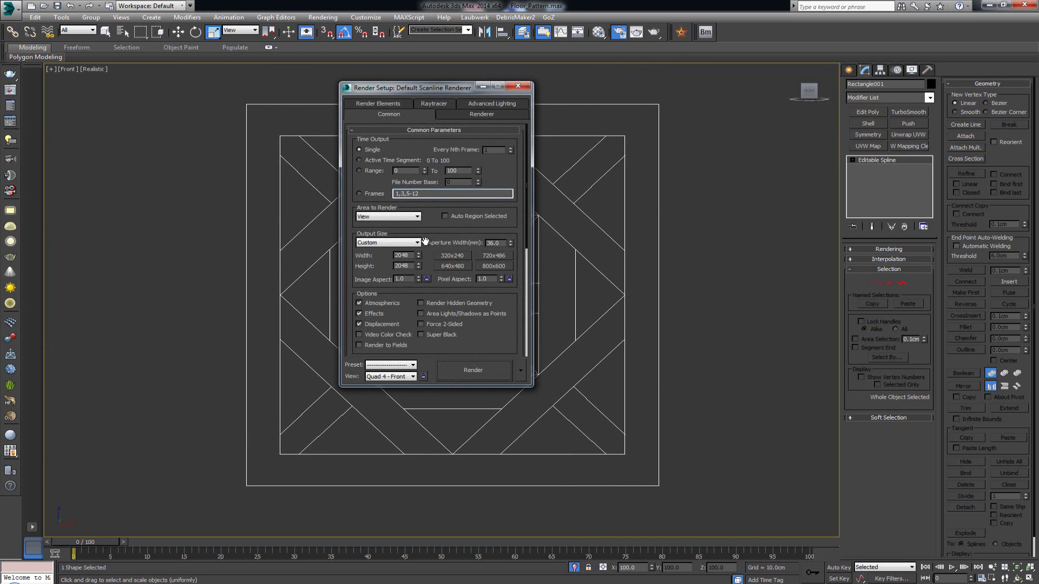
{"action": "double_click", "coordinate": [407, 256]}
{"action": "left_click", "coordinate": [409, 257]}
{"action": "double_click", "coordinate": [400, 254]}
{"action": "left_click", "coordinate": [406, 255]}
{"action": "left_click_drag", "start_coordinate": [421, 91], "coordinate": [136, 108]}
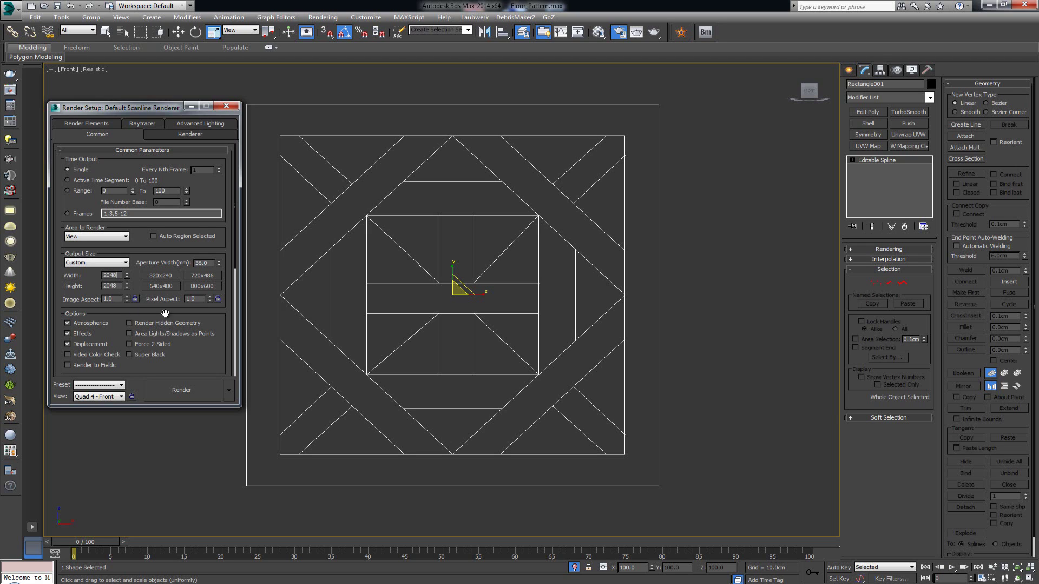
{"action": "scroll", "coordinate": [195, 371], "scroll_direction": "down", "scroll_amount": 5}
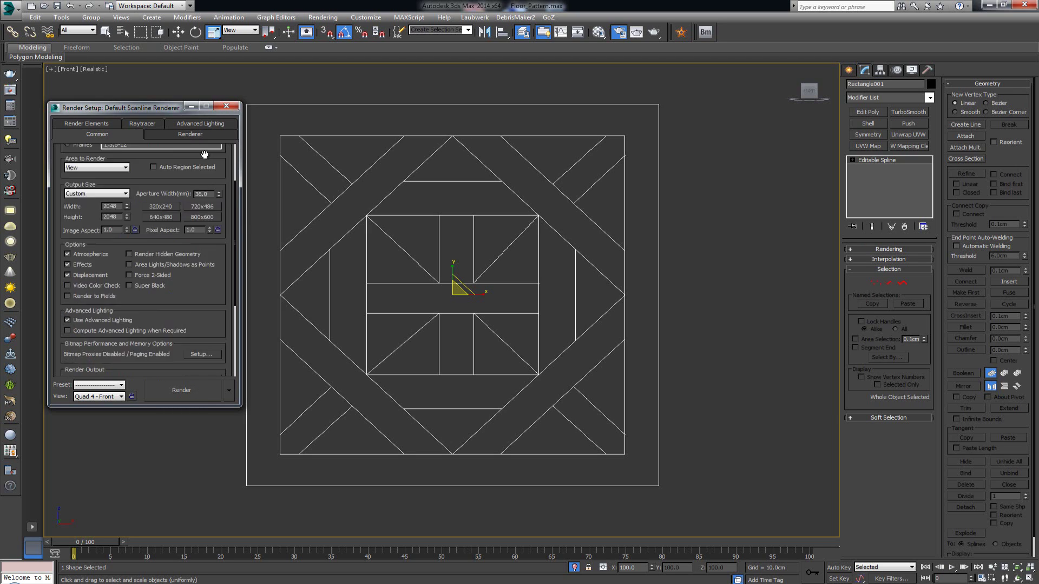
{"action": "left_click", "coordinate": [157, 370]}
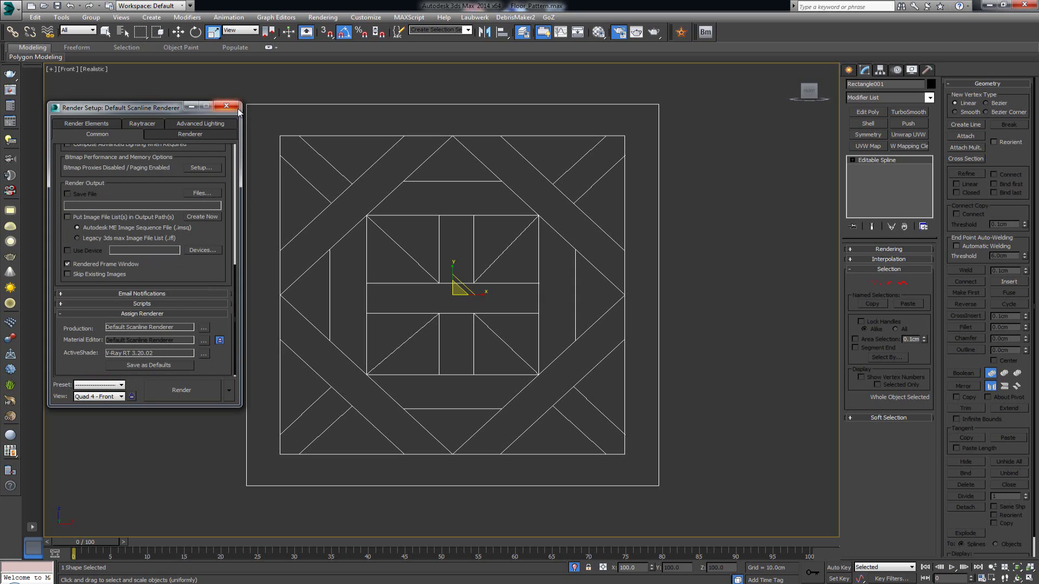
{"action": "key", "text": "F10"}
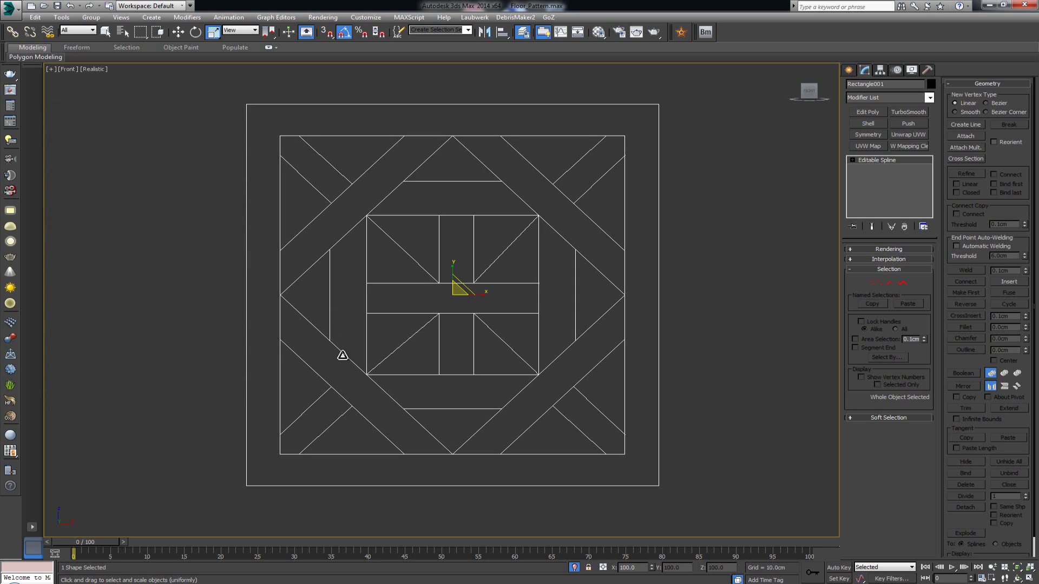
Show the safe frame in the Front view and fit the whole outline shape just inside it.
{"action": "key", "text": "shift+f"}
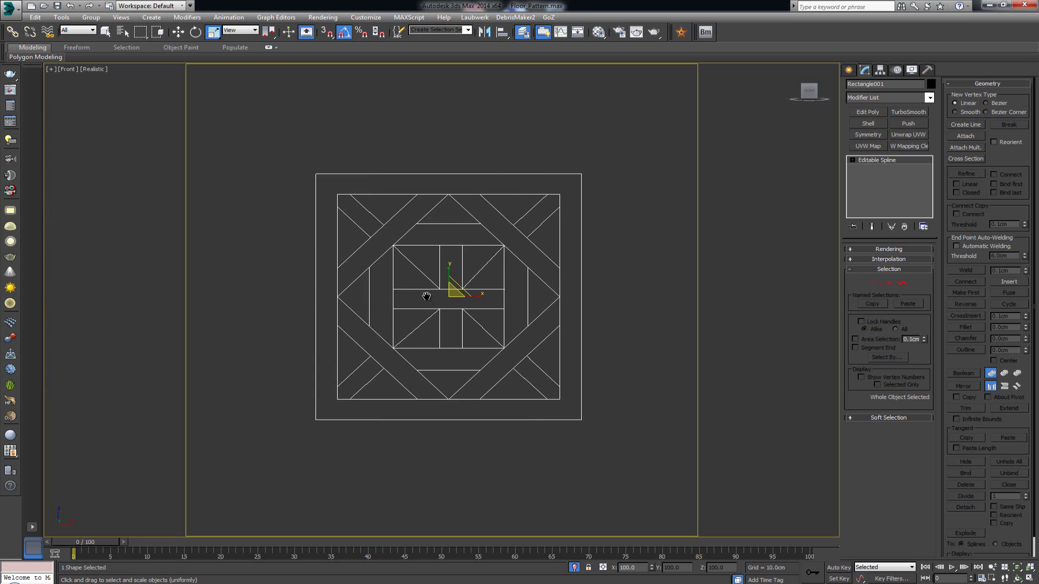
{"action": "scroll", "coordinate": [431, 300], "scroll_direction": "down", "scroll_amount": 1}
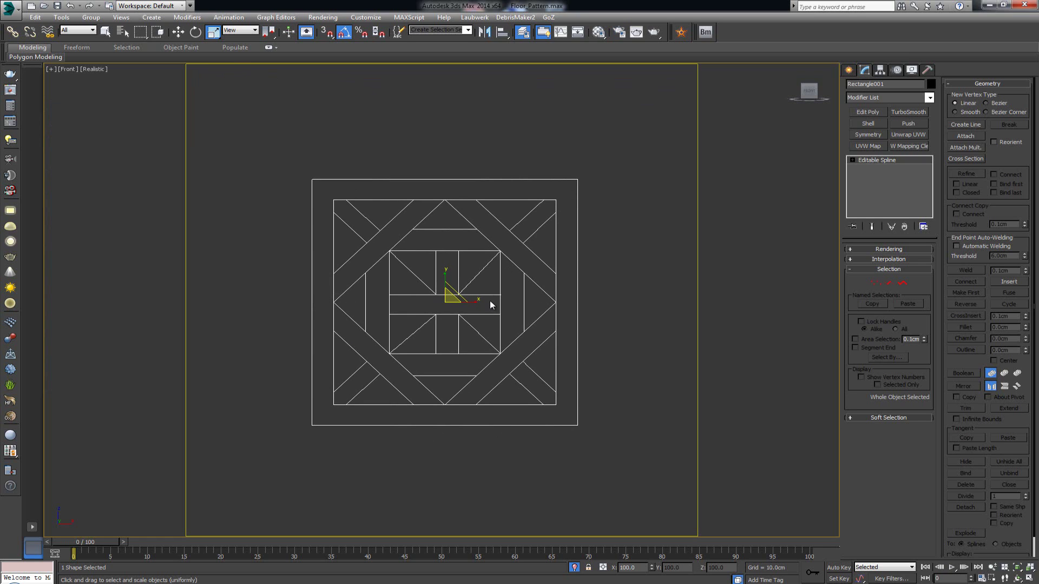
{"action": "scroll", "coordinate": [491, 306], "scroll_direction": "up", "scroll_amount": 3}
{"action": "middle_click_drag", "start_coordinate": [410, 311], "coordinate": [433, 319]}
{"action": "left_click", "coordinate": [993, 567]}
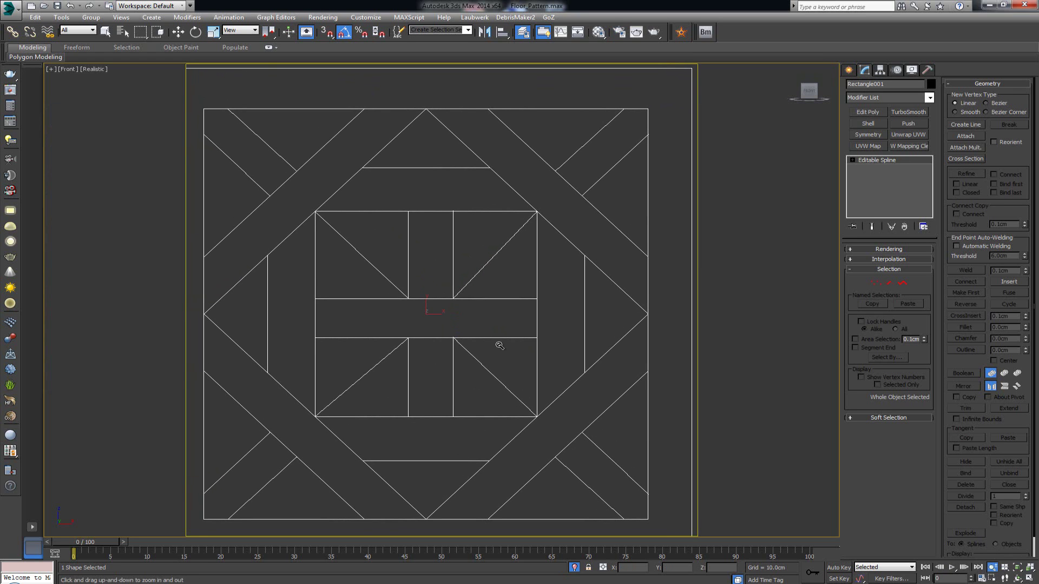
{"action": "left_click_drag", "start_coordinate": [497, 342], "coordinate": [494, 346]}
{"action": "middle_click_drag", "start_coordinate": [494, 346], "coordinate": [508, 335]}
{"action": "left_click_drag", "start_coordinate": [506, 331], "coordinate": [503, 325]}
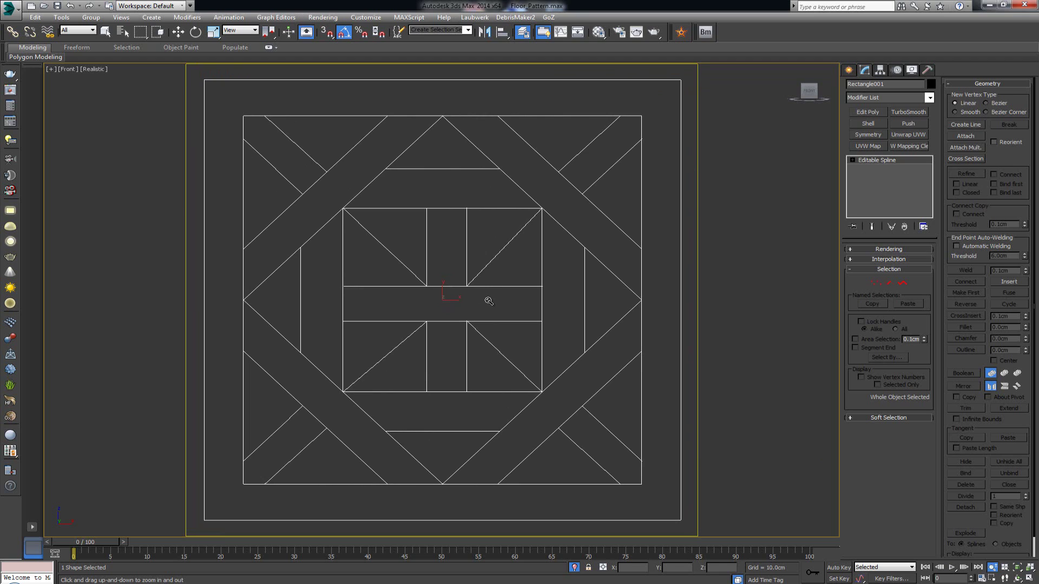
{"action": "key", "text": "r"}
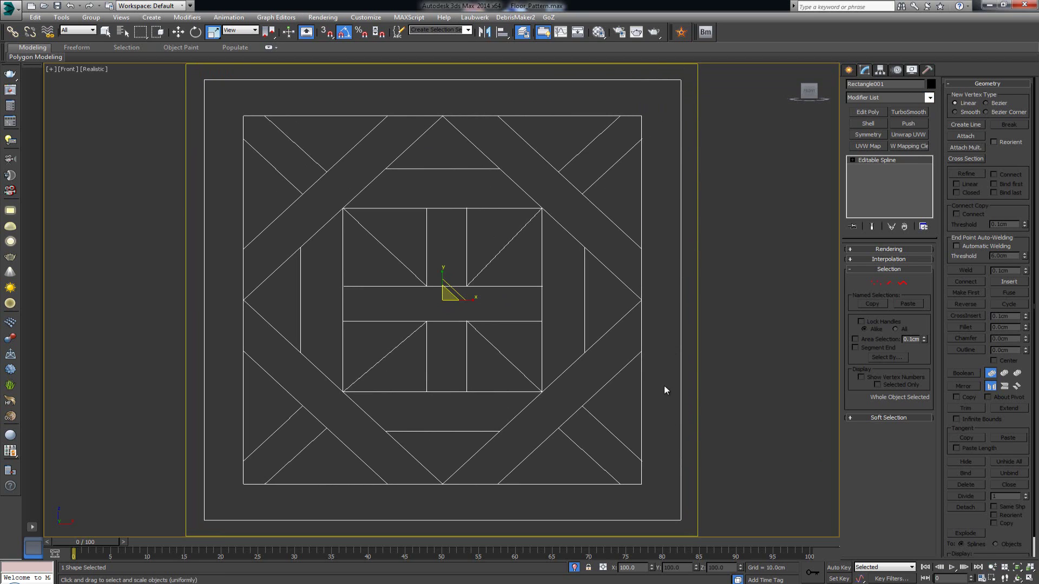
Render the Front view, inspect the image and close the rendered frame window.
{"action": "left_click", "coordinate": [654, 33]}
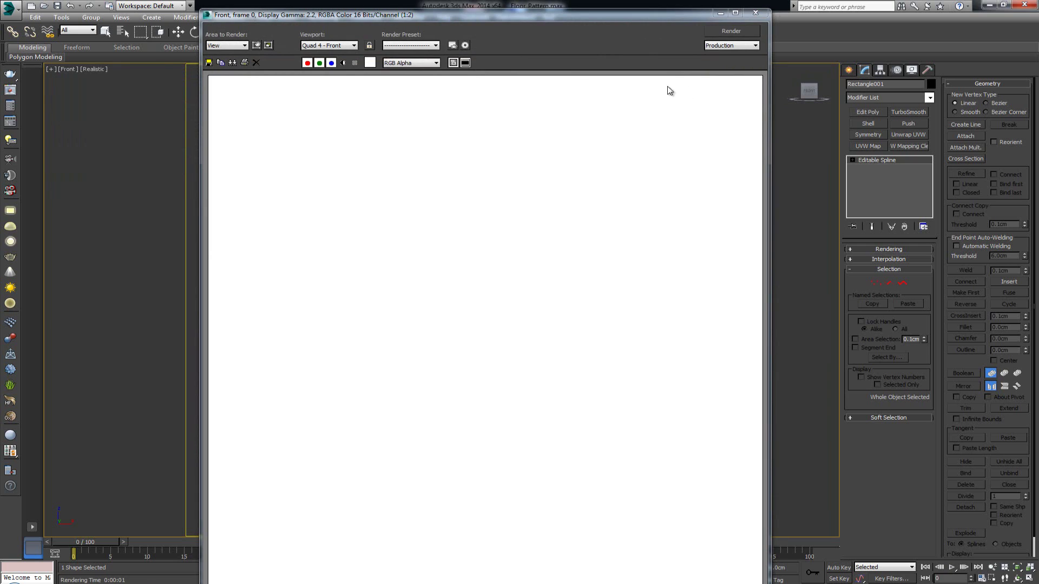
{"action": "left_click_drag", "start_coordinate": [442, 23], "coordinate": [433, 19]}
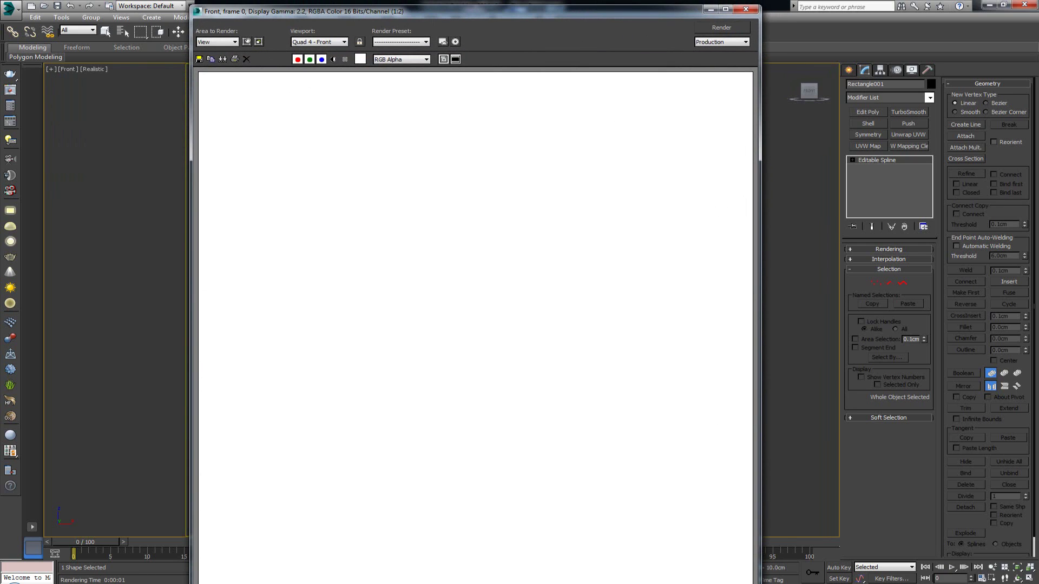
{"action": "left_click", "coordinate": [747, 10]}
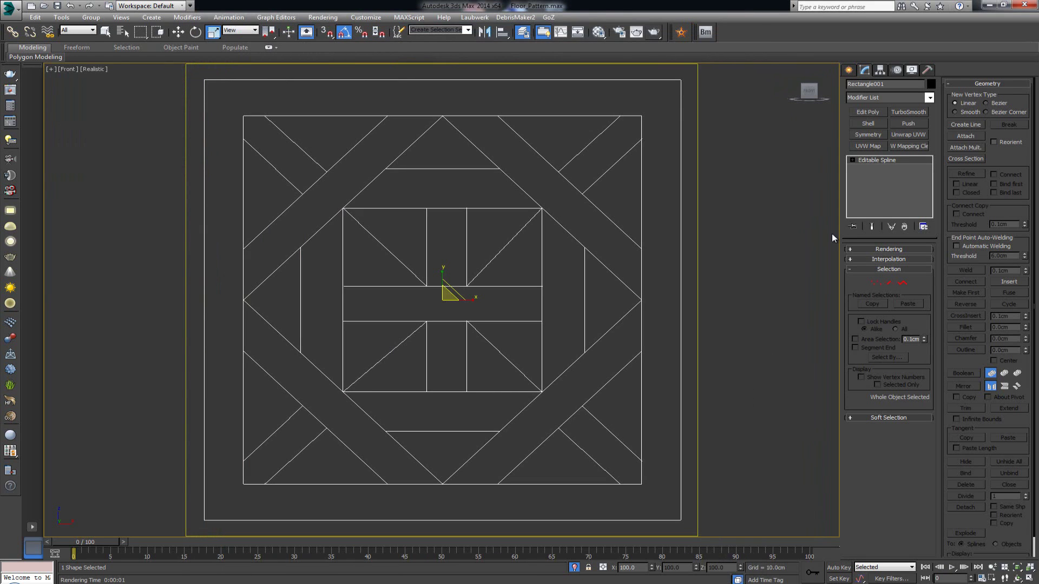
Enable the outline spline's thickness in both the renderer and the viewport.
{"action": "left_click", "coordinate": [887, 249]}
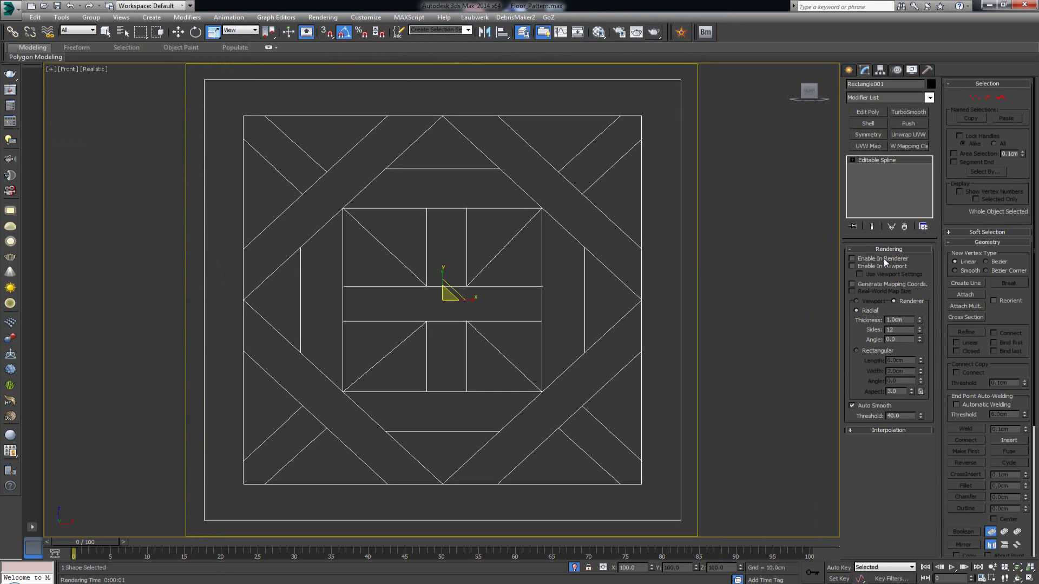
{"action": "left_click", "coordinate": [885, 258]}
{"action": "left_click", "coordinate": [882, 267]}
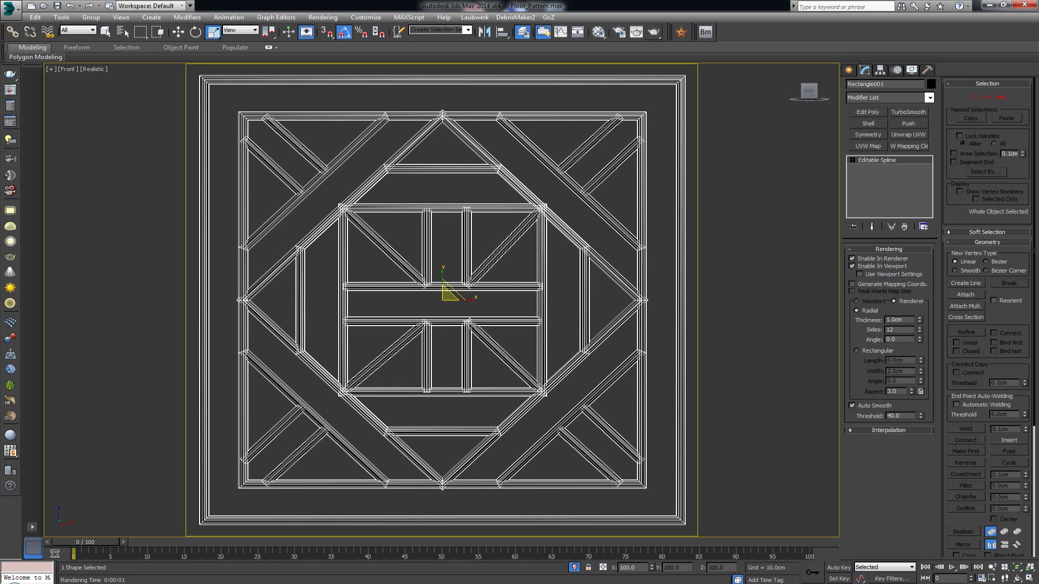
Switch to the floor reference photo in Windows Photo Viewer and examine the joints between the wood pieces up close.
{"action": "key", "text": "alt+Tab"}
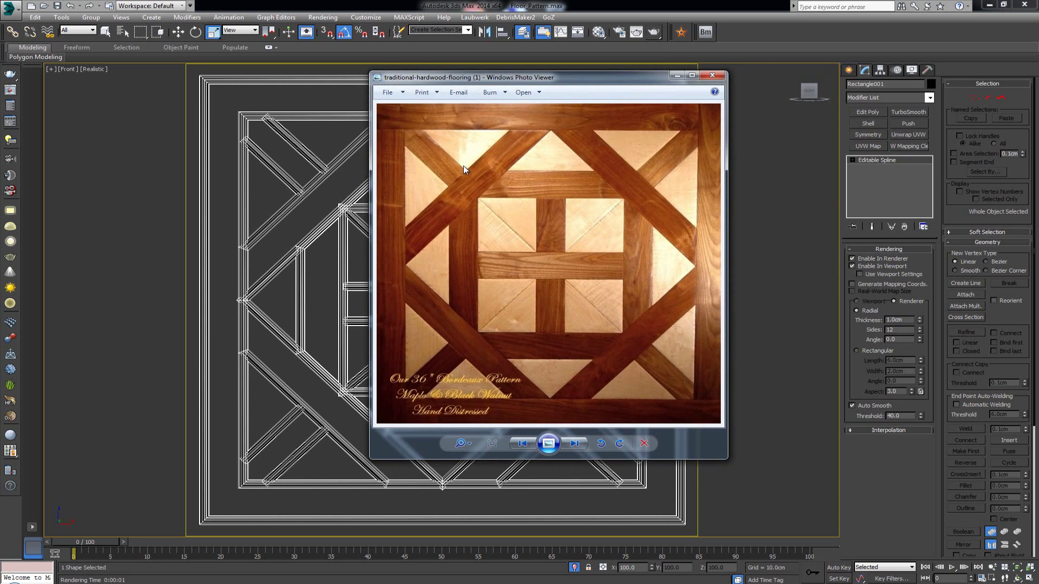
{"action": "scroll", "coordinate": [463, 165], "scroll_direction": "up", "scroll_amount": 5}
{"action": "left_click_drag", "start_coordinate": [464, 167], "coordinate": [605, 327]}
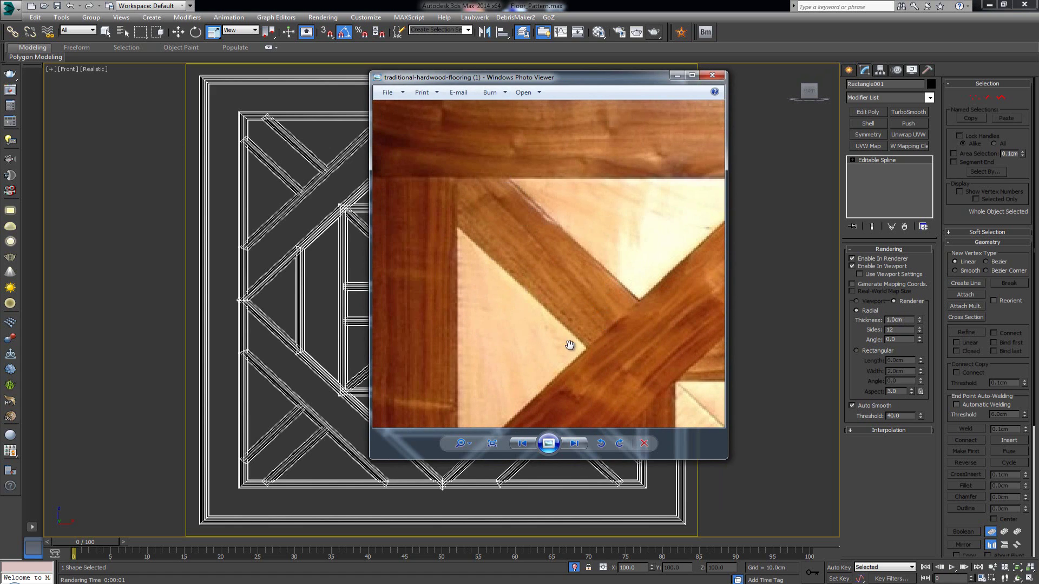
{"action": "left_click_drag", "start_coordinate": [570, 345], "coordinate": [489, 232]}
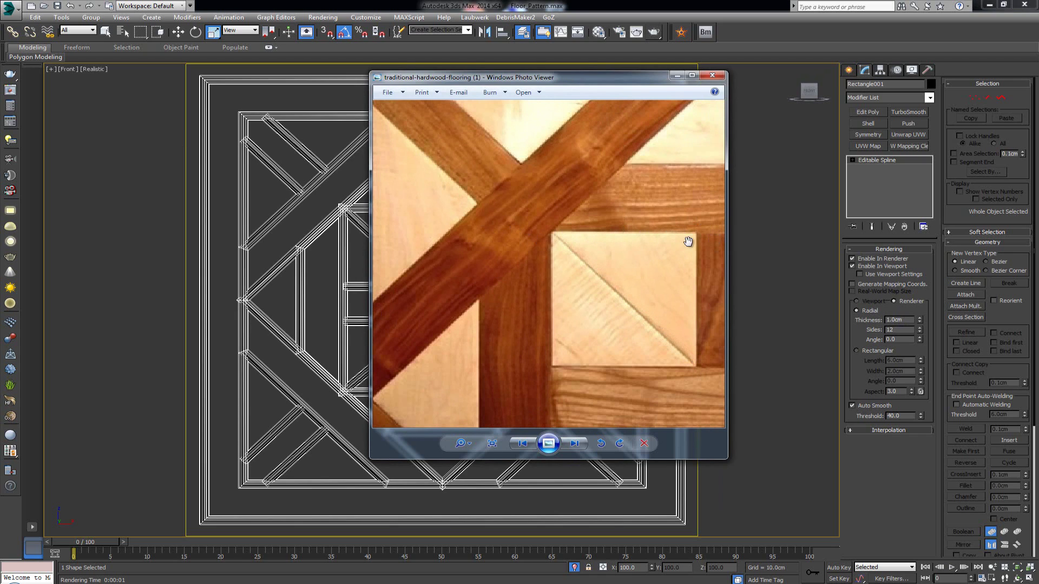
{"action": "left_click_drag", "start_coordinate": [546, 83], "coordinate": [310, 104]}
Back in 3ds Max, set the outline spline's radial rendering thickness to 0.1 cm.
{"action": "double_click", "coordinate": [888, 319]}
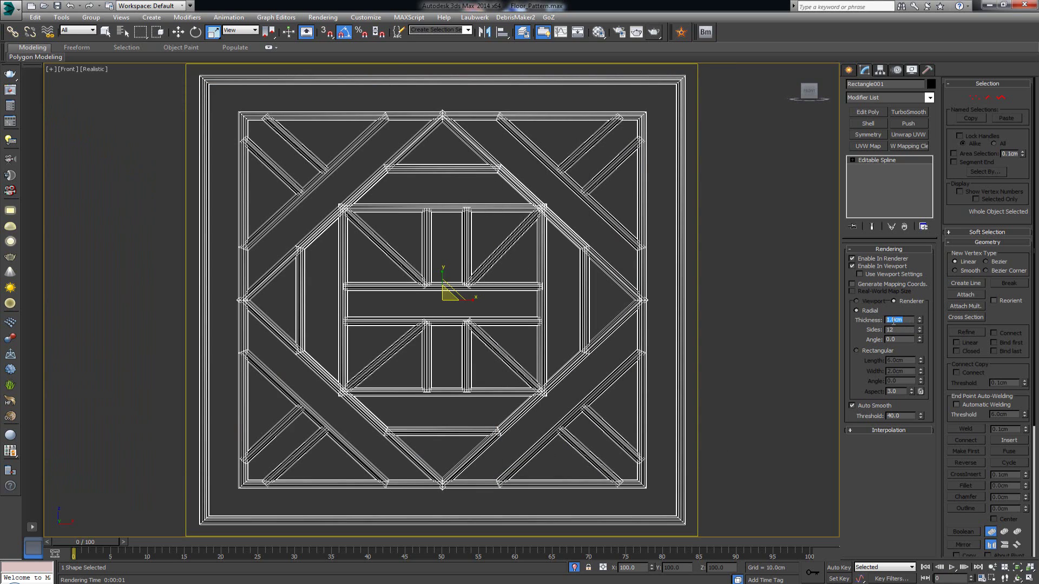
{"action": "type", "text": "0.1"}
{"action": "key", "text": "Return"}
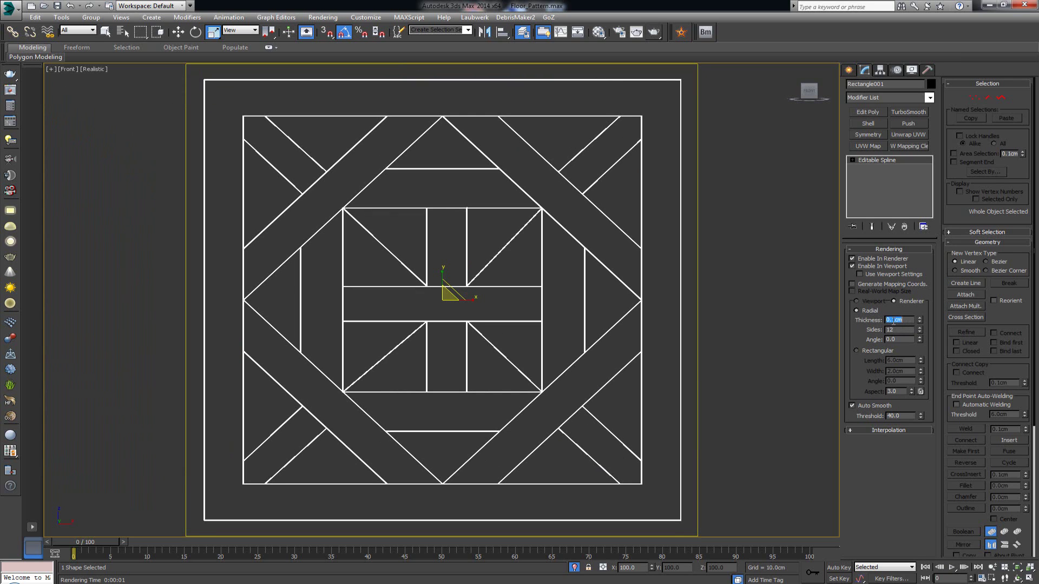
Reduce the outline spline's radial thickness to 0.05 cm and deselect the shape to inspect a corner joint.
{"action": "scroll", "coordinate": [344, 208], "scroll_direction": "up", "scroll_amount": 10}
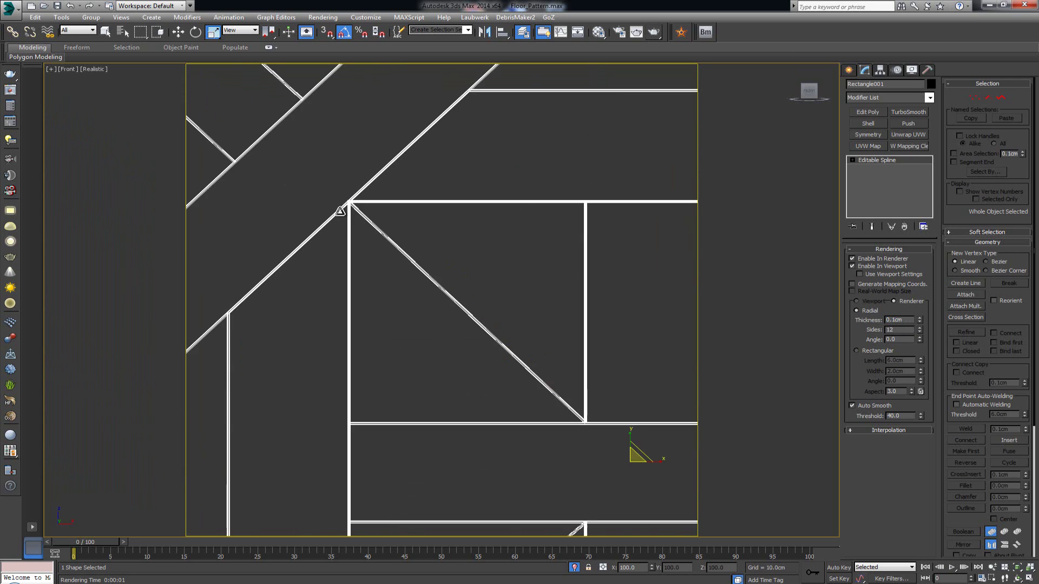
{"action": "scroll", "coordinate": [352, 196], "scroll_direction": "up", "scroll_amount": 8}
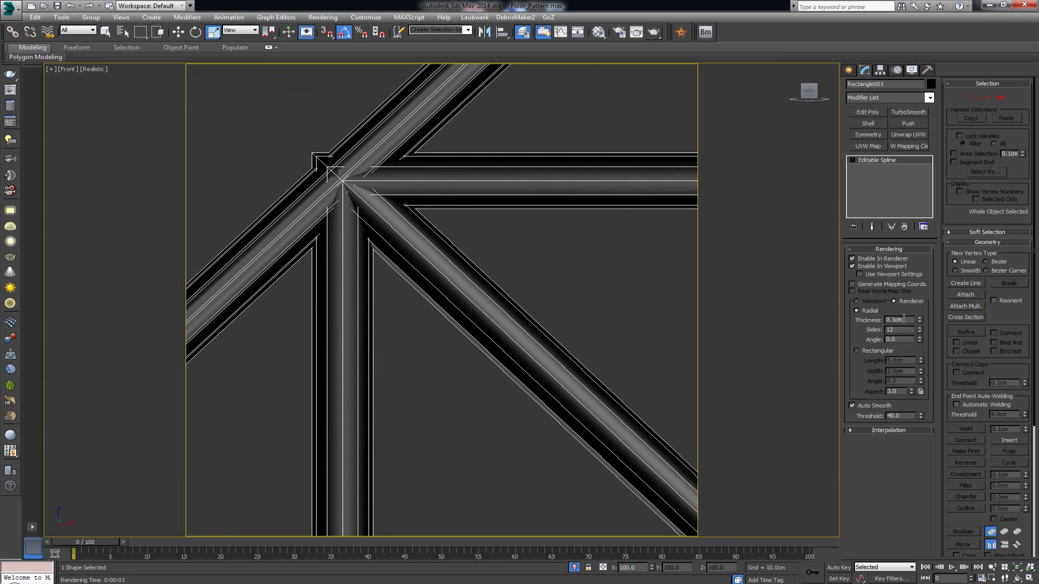
{"action": "left_click_drag", "start_coordinate": [904, 320], "coordinate": [893, 319]}
{"action": "type", "text": "05"}
{"action": "key", "text": "Return"}
{"action": "left_click", "coordinate": [514, 148]}
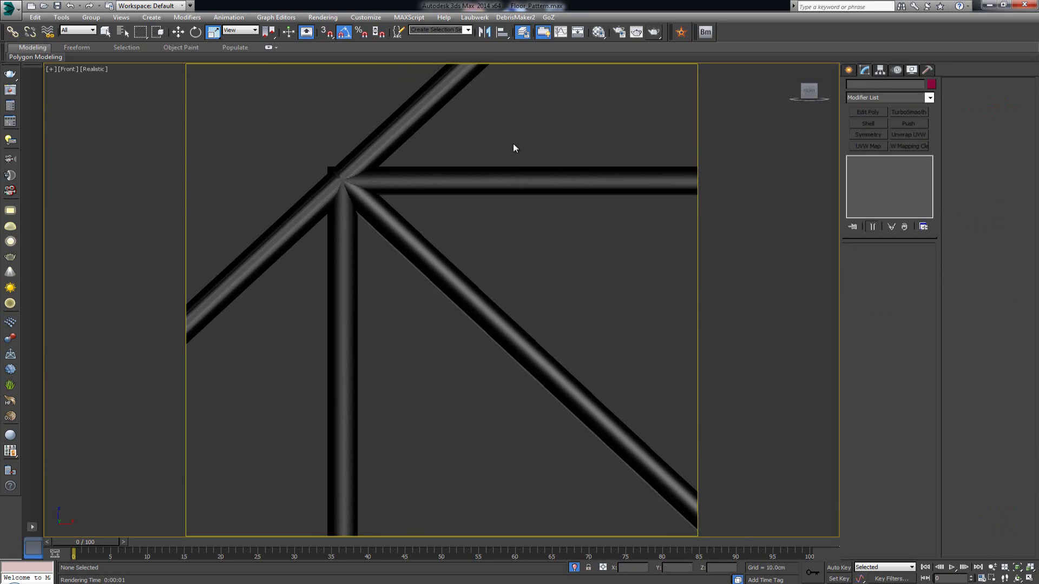
Frame the complete parquet pattern within the Front view's safe frame and render it.
{"action": "scroll", "coordinate": [426, 153], "scroll_direction": "down", "scroll_amount": 10}
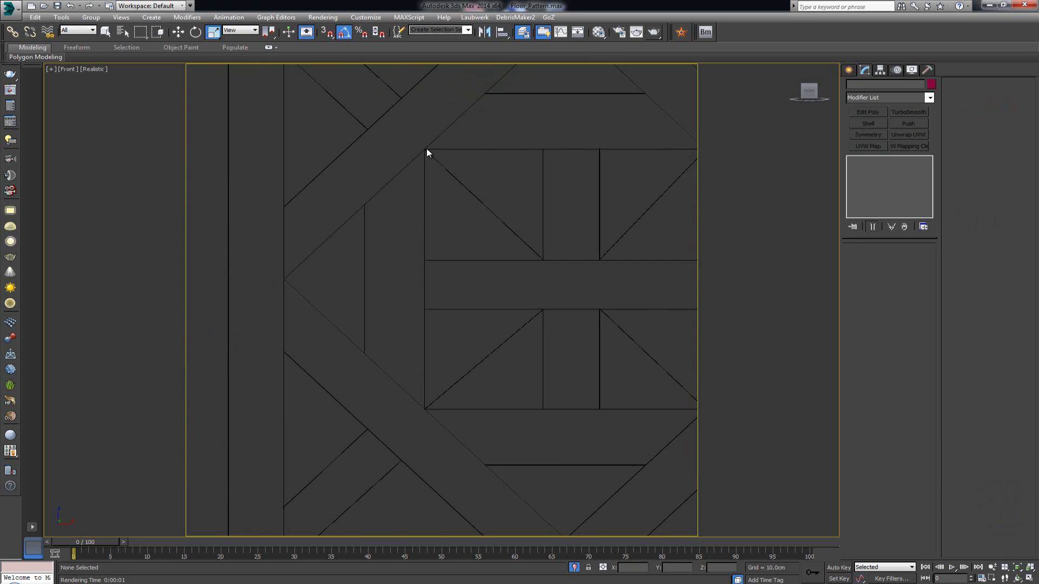
{"action": "middle_click_drag", "start_coordinate": [501, 195], "coordinate": [481, 229]}
{"action": "scroll", "coordinate": [472, 243], "scroll_direction": "up", "scroll_amount": 3}
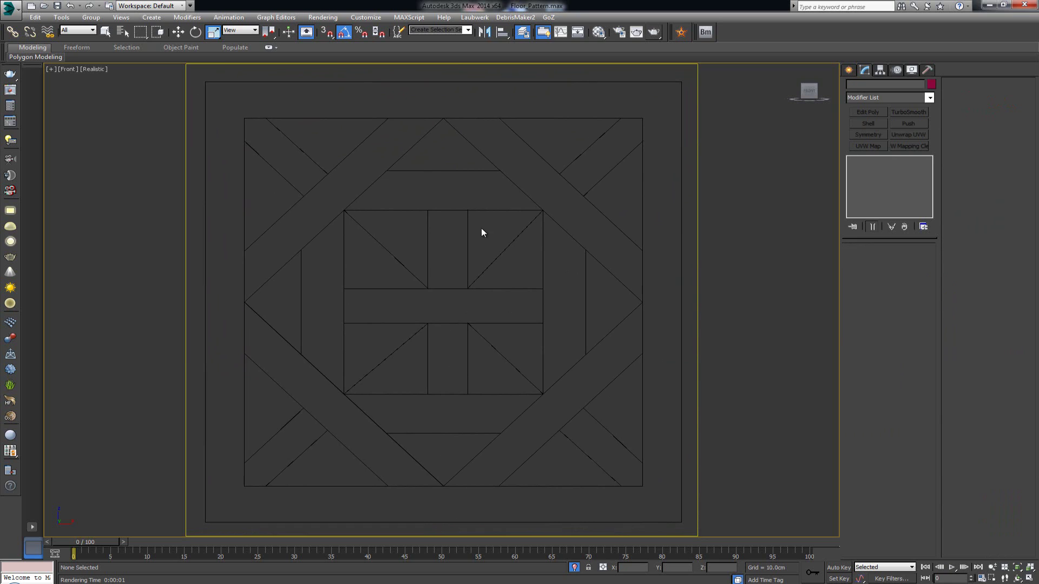
{"action": "left_click", "coordinate": [653, 34]}
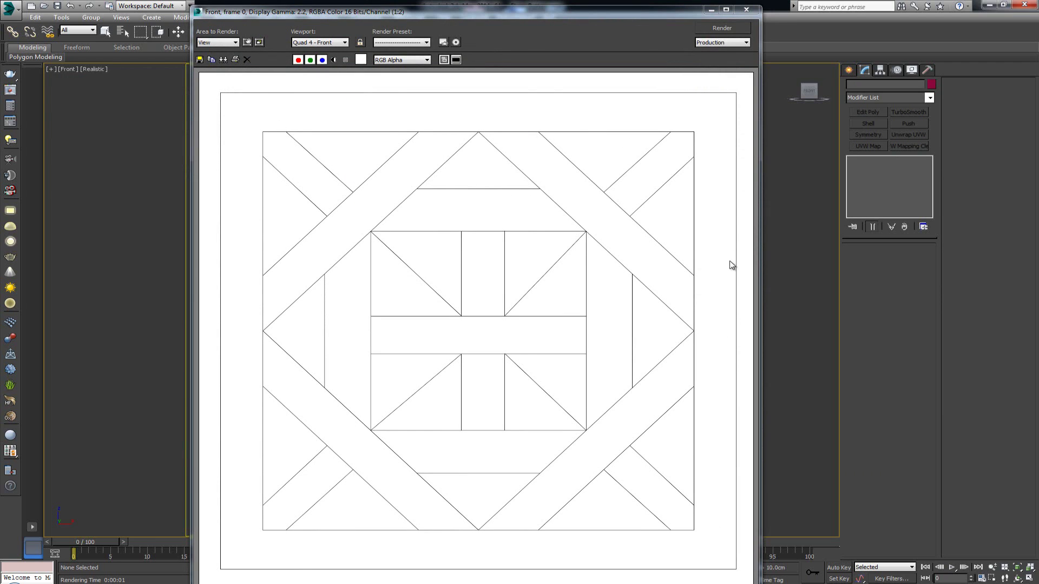
{"action": "key", "text": "shift+q"}
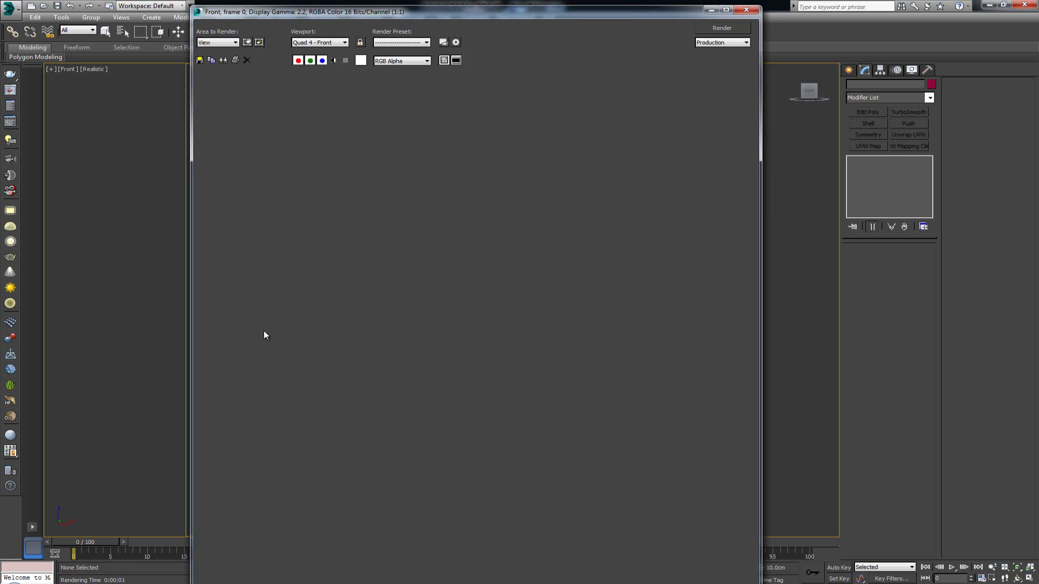
Examine the rendered lines up close where the diagonals meet the inner frame, and check the whole image.
{"action": "scroll", "coordinate": [261, 330], "scroll_direction": "up", "scroll_amount": 5}
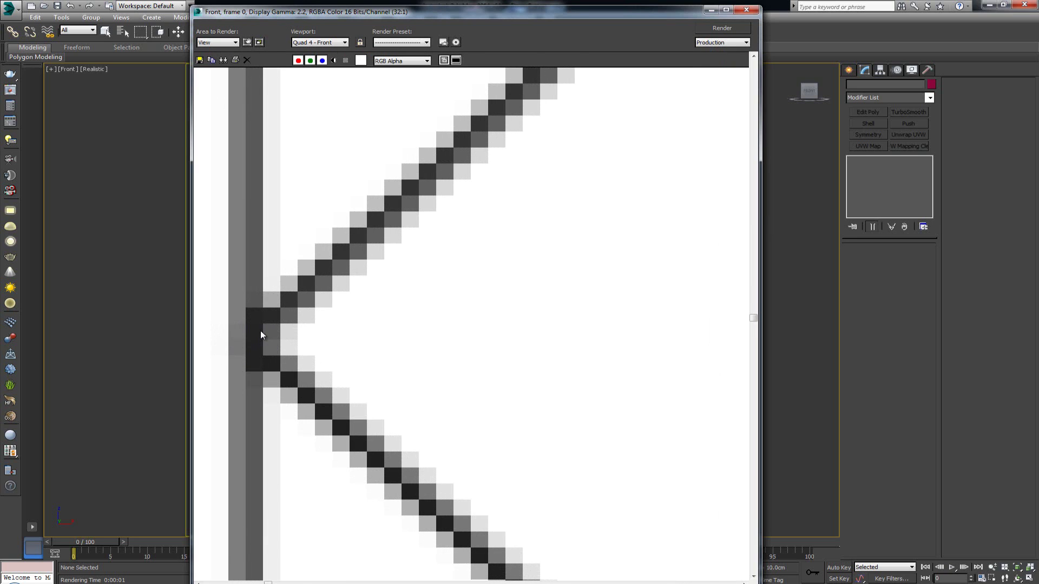
{"action": "scroll", "coordinate": [261, 333], "scroll_direction": "down", "scroll_amount": 2}
{"action": "scroll", "coordinate": [261, 334], "scroll_direction": "down", "scroll_amount": 2}
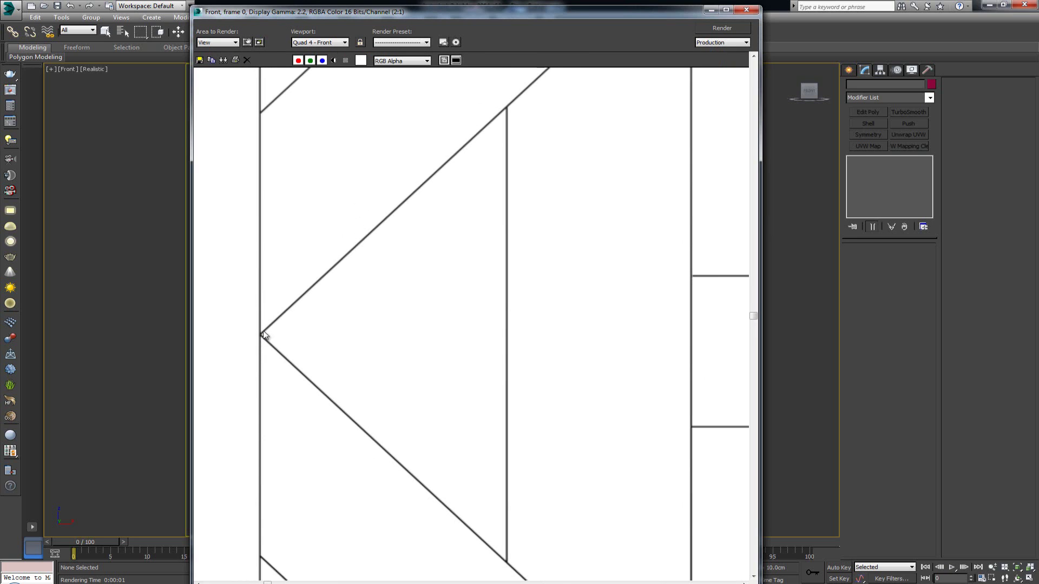
{"action": "scroll", "coordinate": [276, 179], "scroll_direction": "up", "scroll_amount": 2}
{"action": "scroll", "coordinate": [269, 243], "scroll_direction": "up", "scroll_amount": 3}
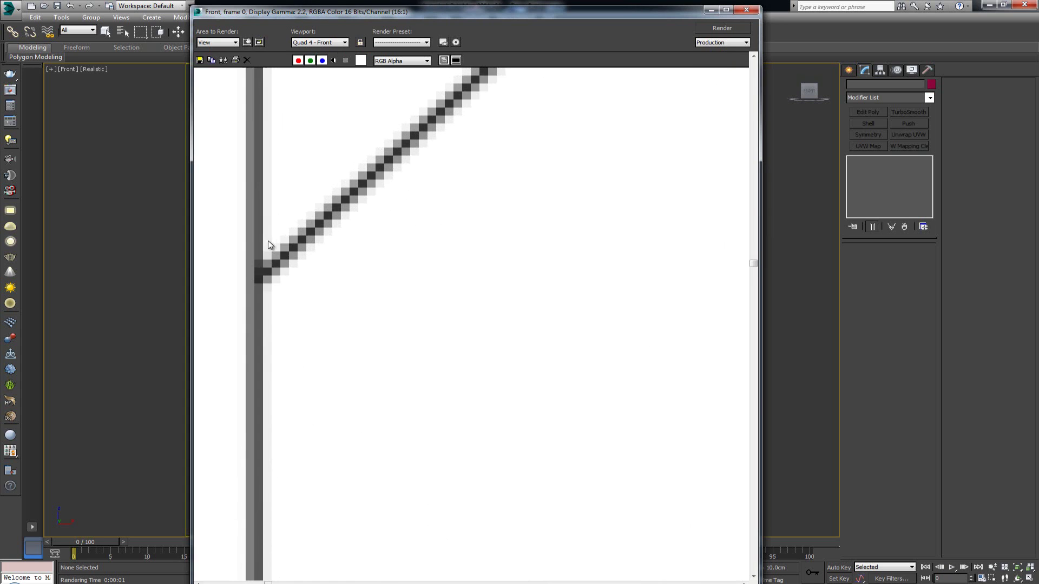
{"action": "scroll", "coordinate": [269, 245], "scroll_direction": "down", "scroll_amount": 3}
{"action": "scroll", "coordinate": [382, 249], "scroll_direction": "down", "scroll_amount": 3}
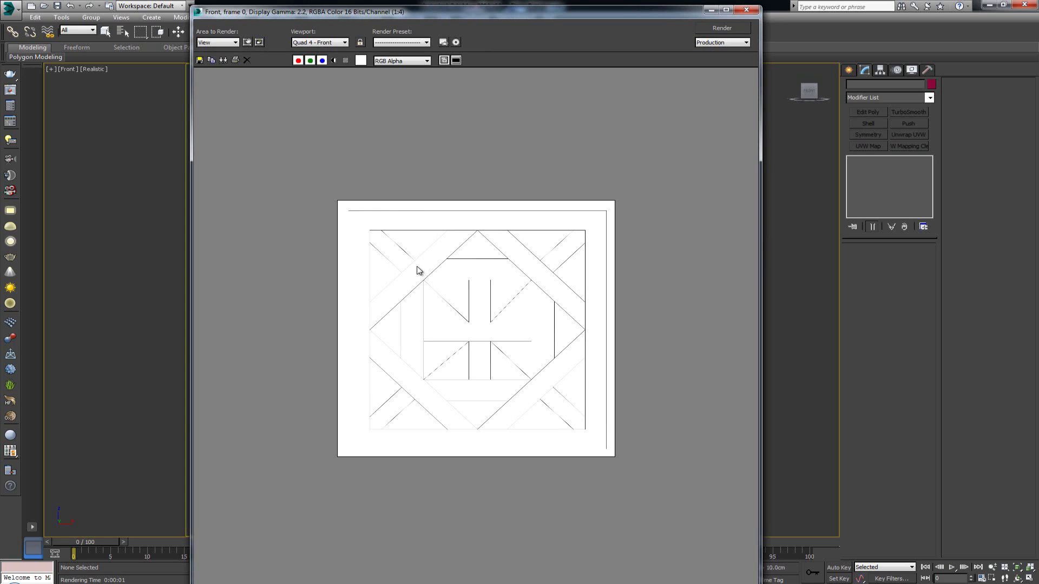
{"action": "scroll", "coordinate": [454, 292], "scroll_direction": "up", "scroll_amount": 1}
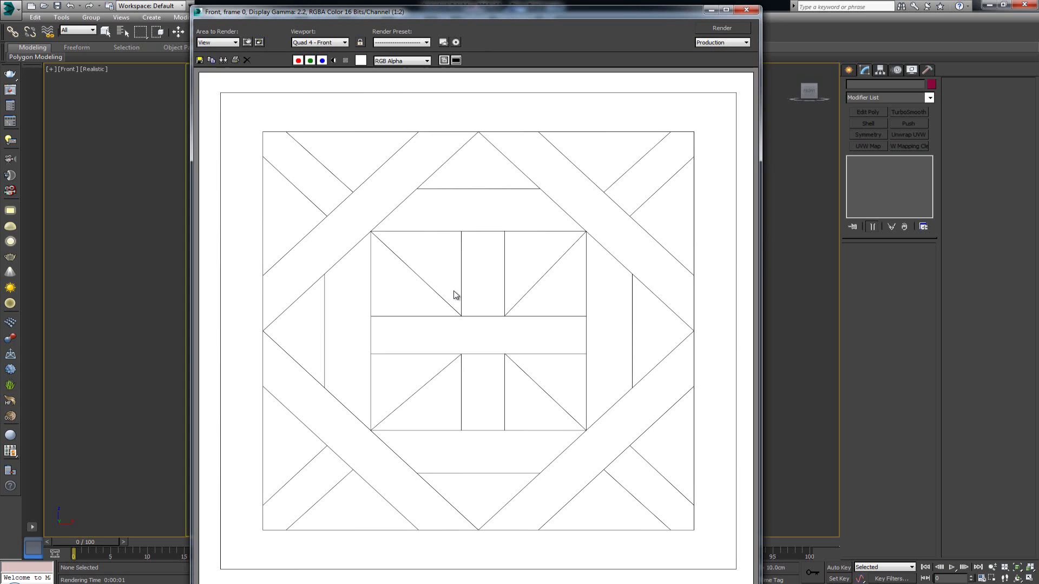
Save the render in the New_Texture folder as the PNG image Template_Parquet, using RGB 48 bit with alpha channel, and close the render window.
{"action": "left_click", "coordinate": [199, 61]}
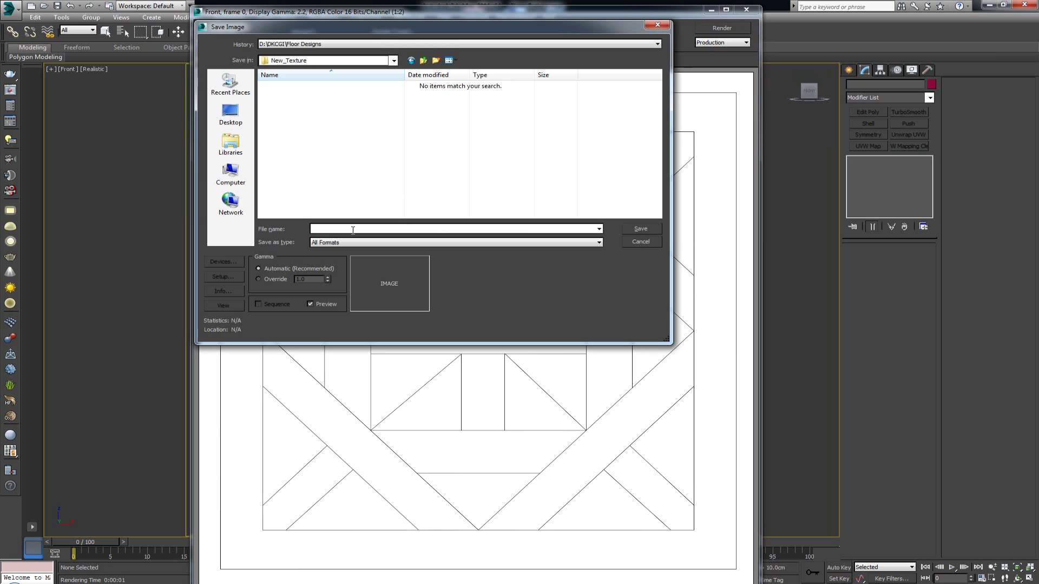
{"action": "type", "text": "Temple"}
{"action": "type", "text": "te_Parquet"}
{"action": "left_click", "coordinate": [366, 243]}
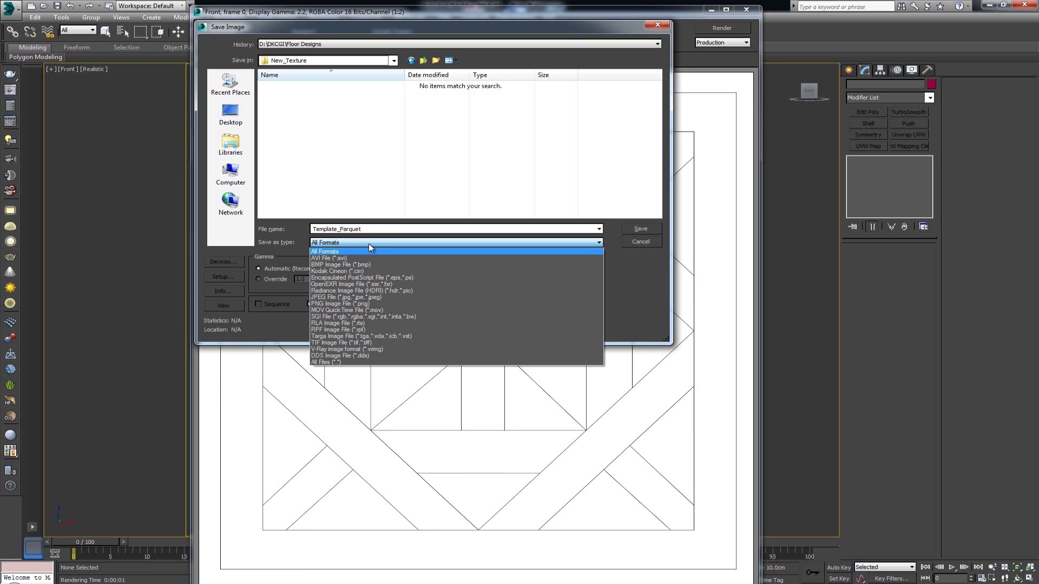
{"action": "left_click", "coordinate": [375, 305]}
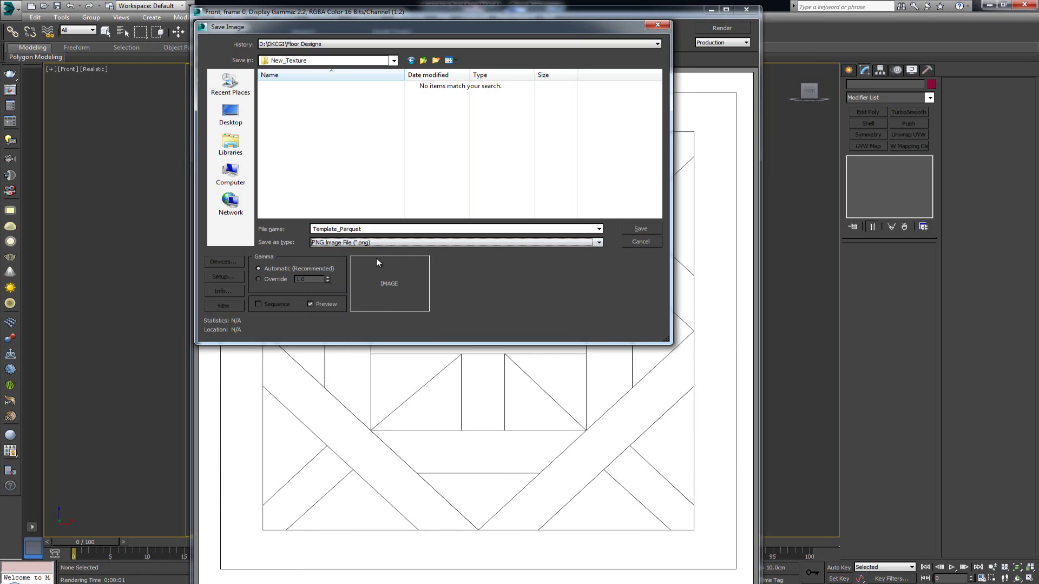
{"action": "left_click", "coordinate": [640, 228]}
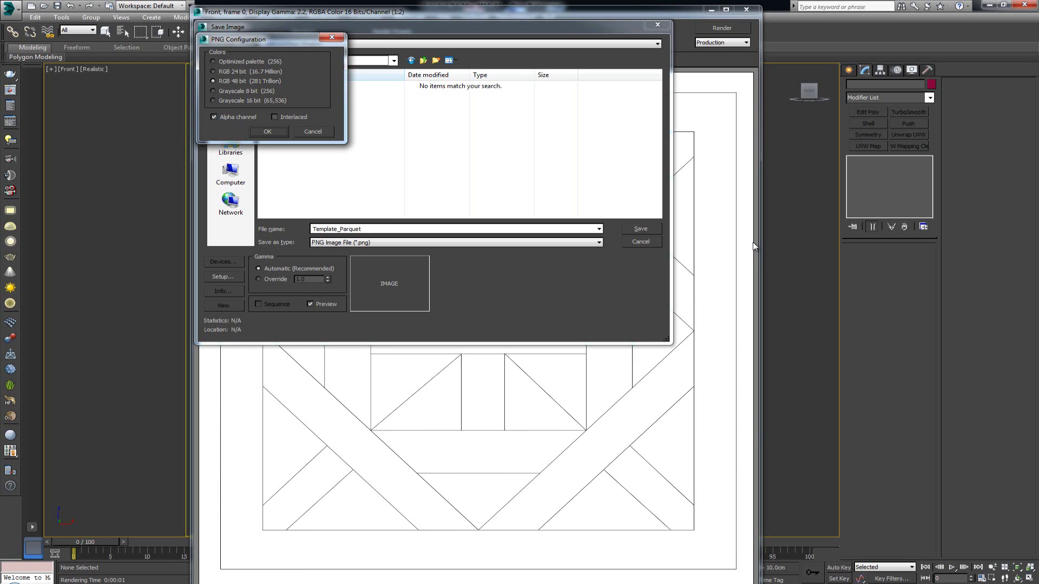
{"action": "left_click", "coordinate": [266, 133]}
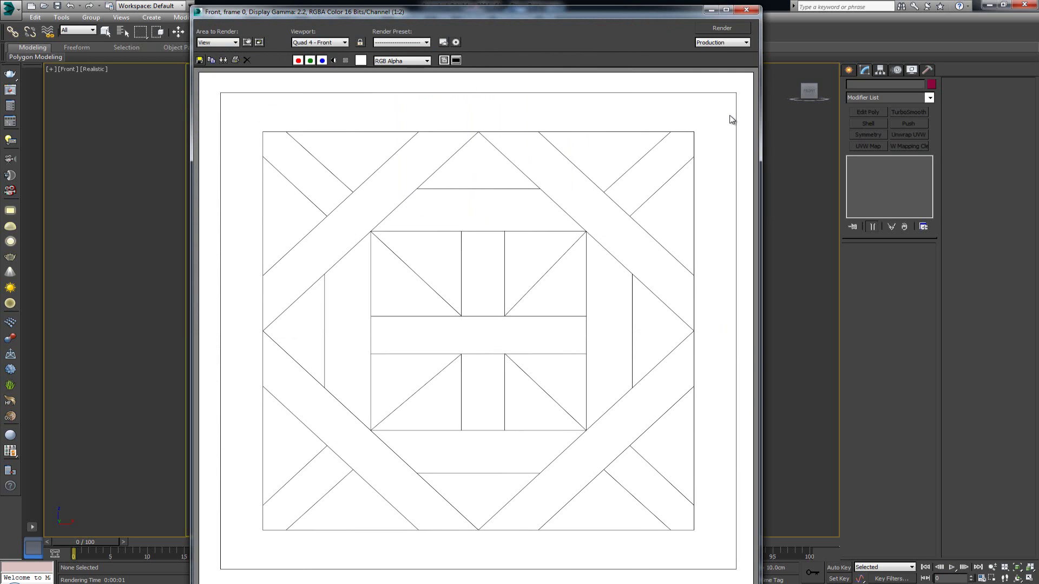
{"action": "left_click", "coordinate": [746, 10]}
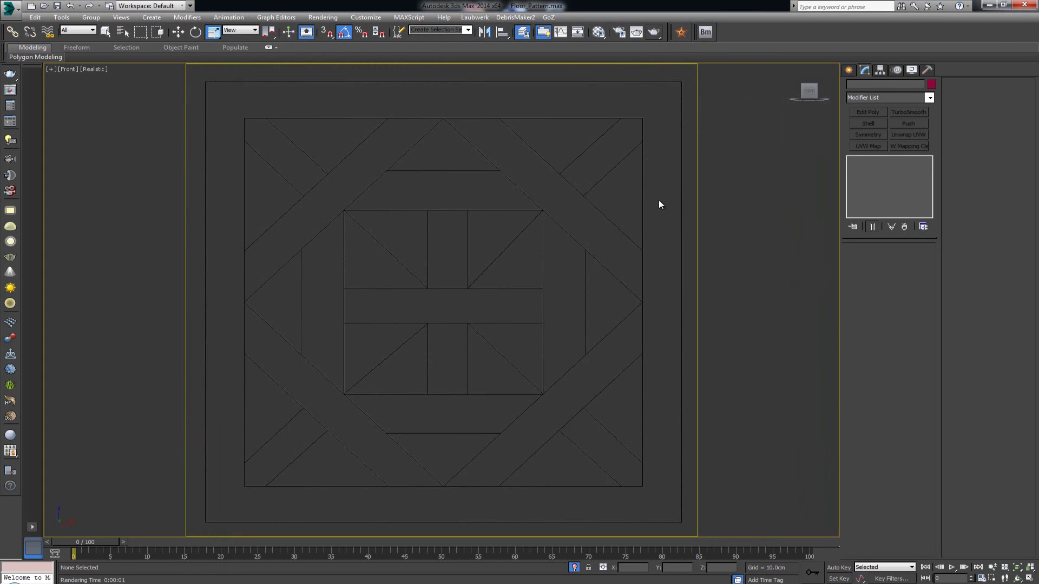
Turn off the safe frame display in the Front viewport.
{"action": "key", "text": "shift+f"}
{"action": "scroll", "coordinate": [658, 199], "scroll_direction": "down", "scroll_amount": 2}
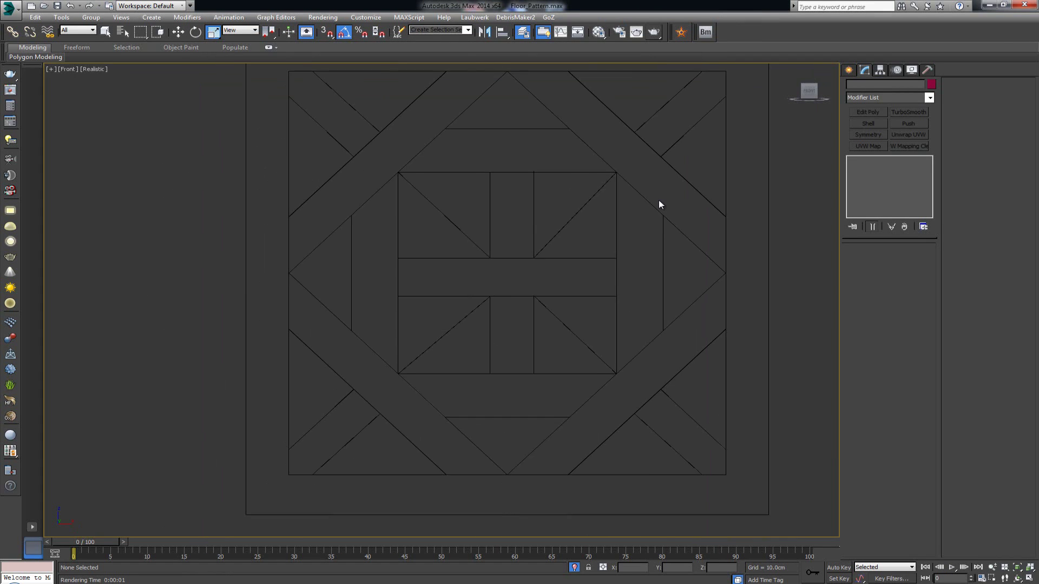
{"action": "middle_click_drag", "start_coordinate": [508, 290], "coordinate": [438, 306]}
{"action": "scroll", "coordinate": [437, 341], "scroll_direction": "down", "scroll_amount": 2}
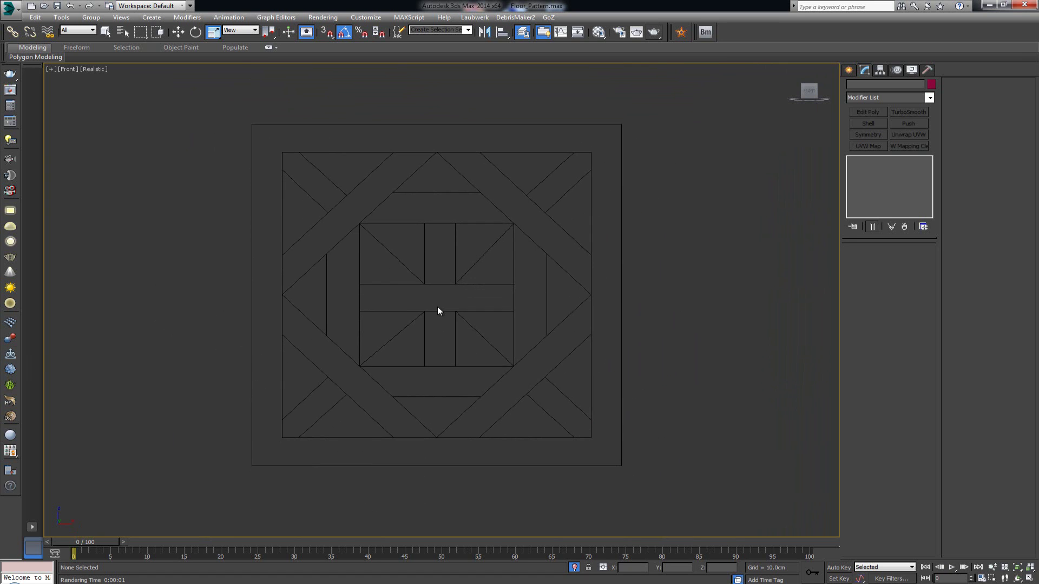
{"action": "scroll", "coordinate": [437, 306], "scroll_direction": "up", "scroll_amount": 4}
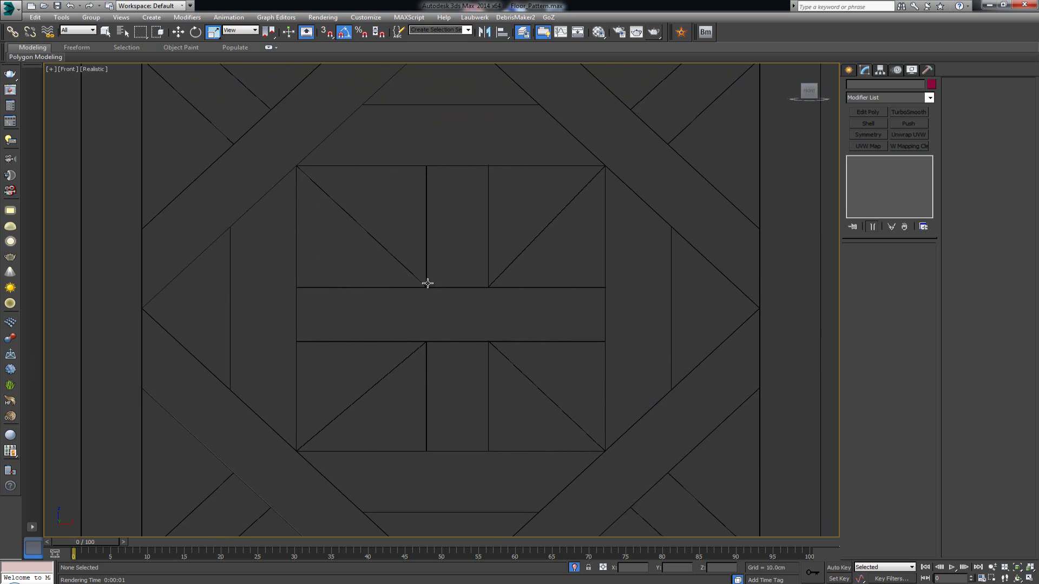
{"action": "scroll", "coordinate": [427, 283], "scroll_direction": "down", "scroll_amount": 2}
{"action": "scroll", "coordinate": [427, 287], "scroll_direction": "down", "scroll_amount": 2}
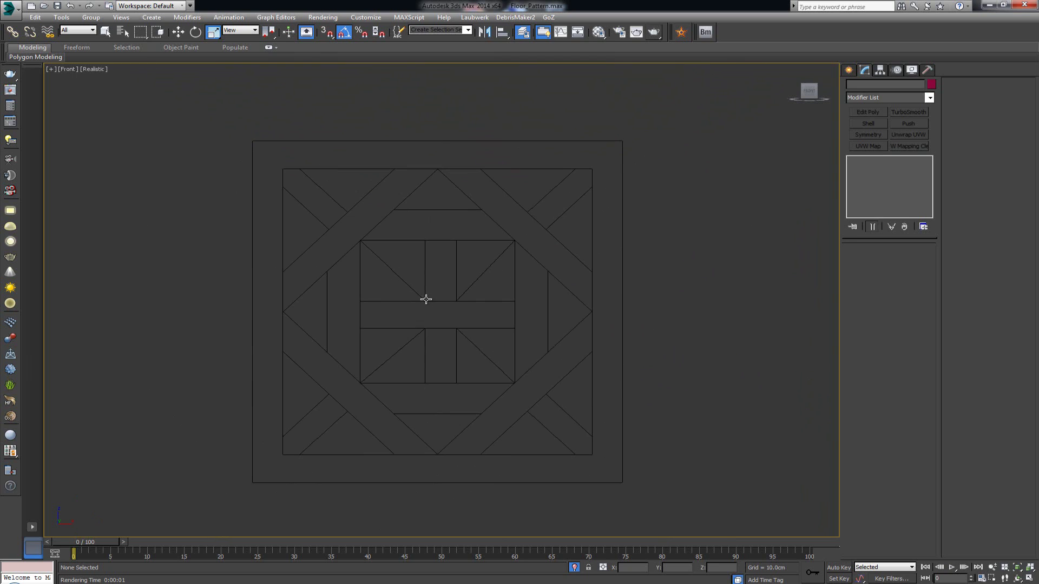
{"action": "middle_click_drag", "start_coordinate": [426, 299], "coordinate": [427, 279]}
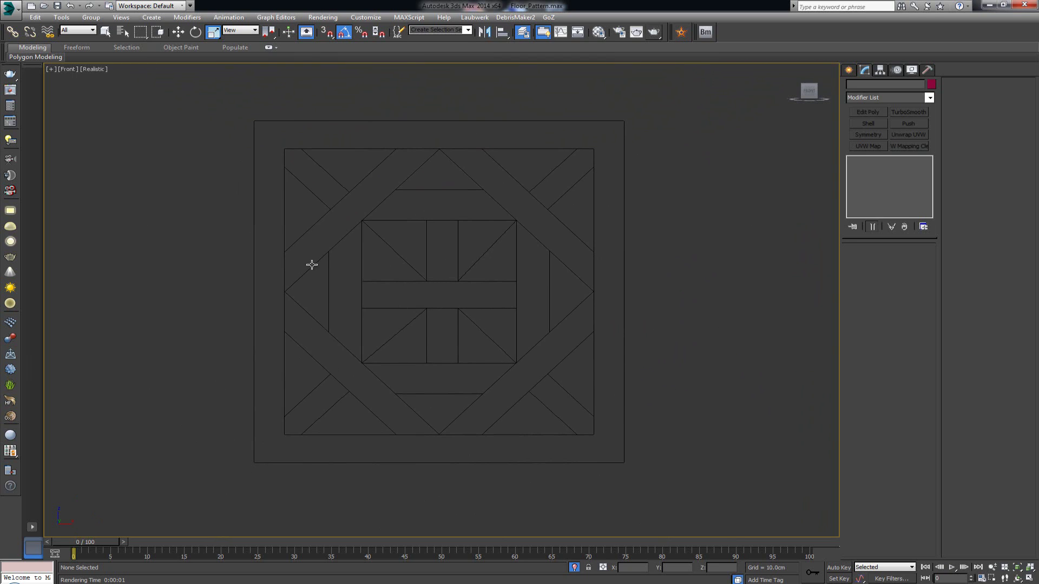